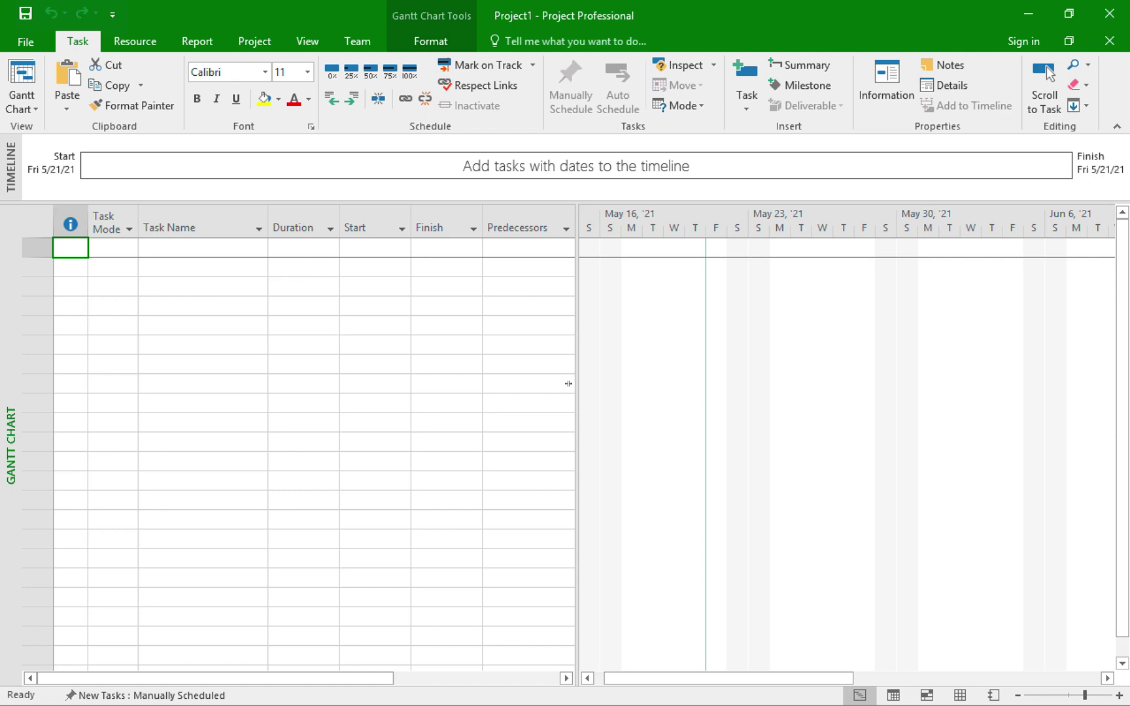
Widen the task table past the Resource Names column and add a Cost column at its end
left_click_drag(568, 384, 811, 385)
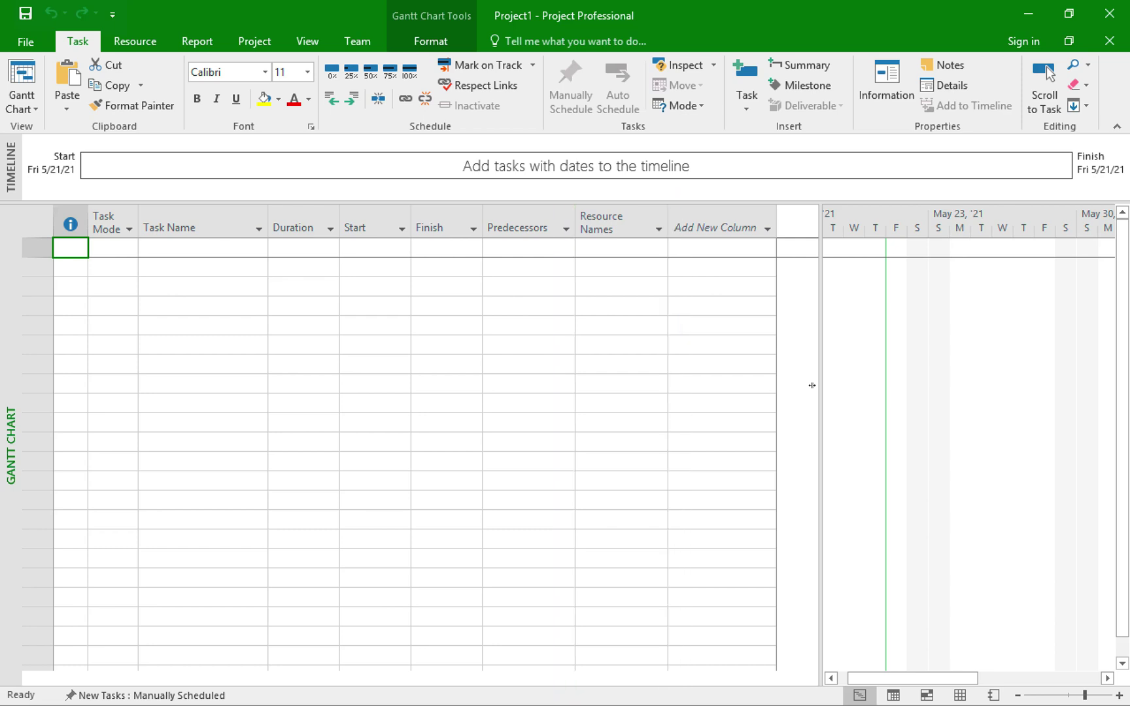
left_click(710, 222)
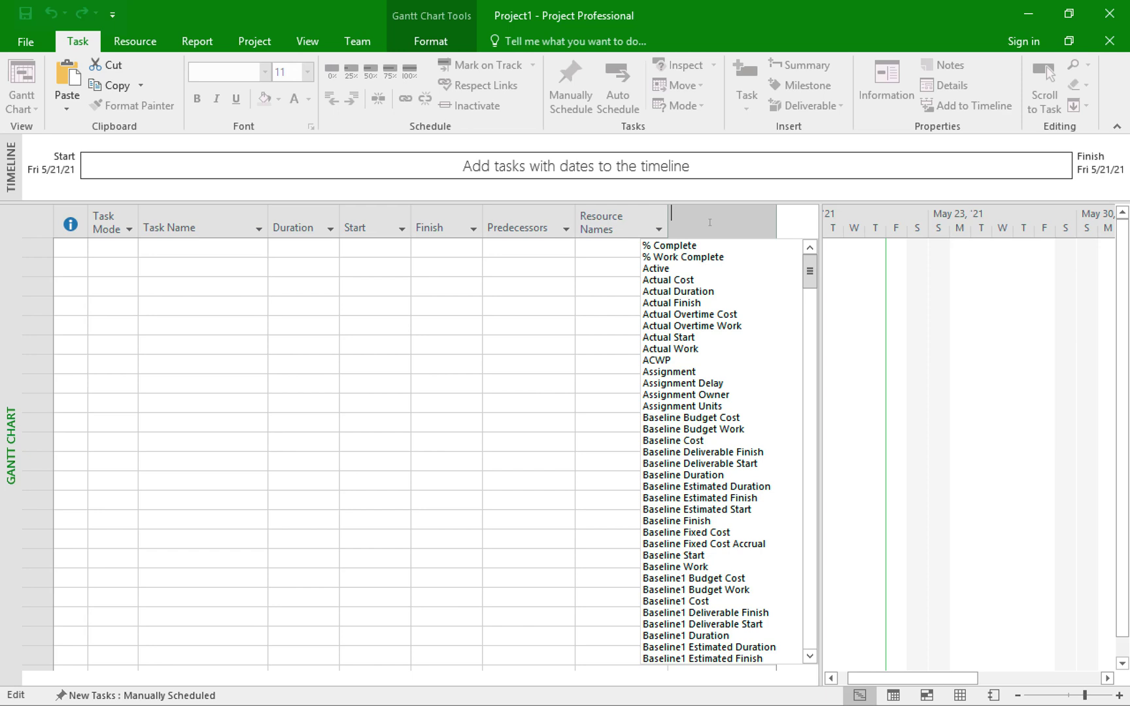
type("c")
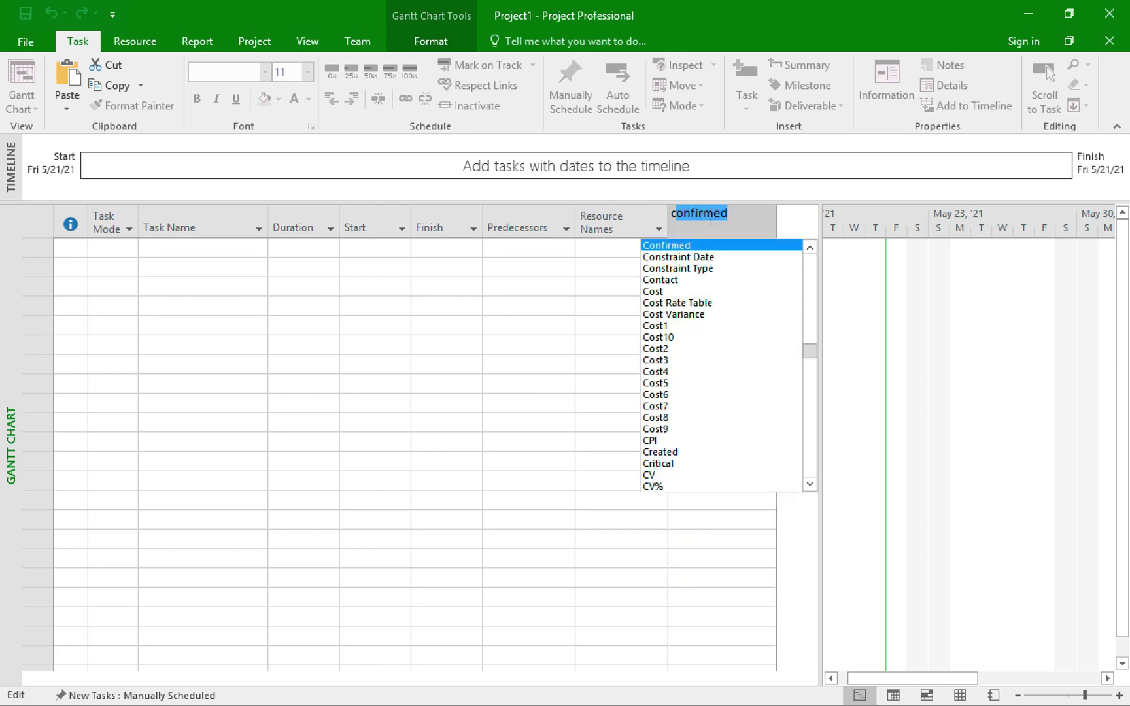
type("ost")
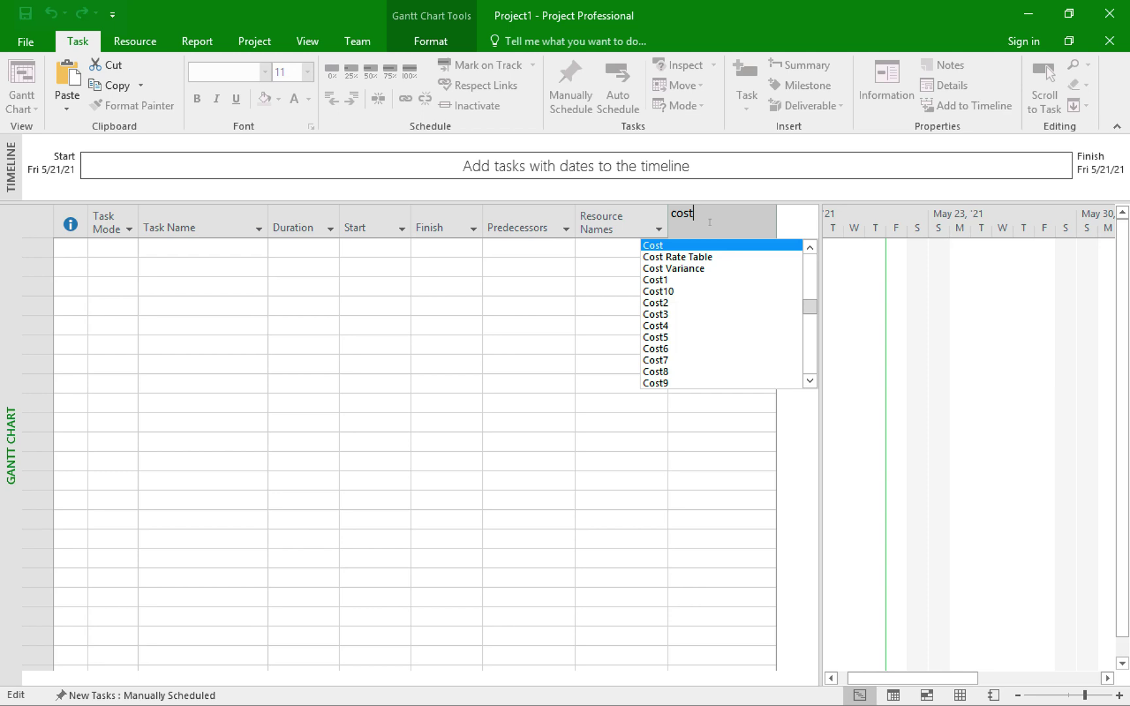
key("Return")
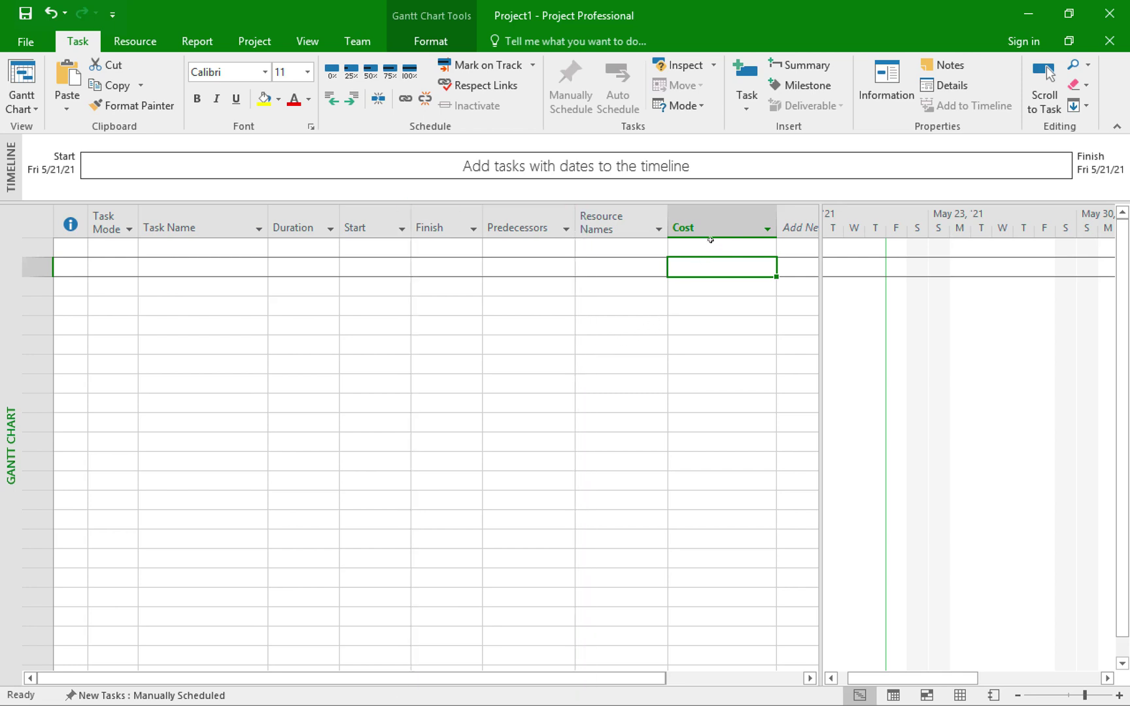
Move the Cost column between the Finish and Predecessors columns
left_click(712, 216)
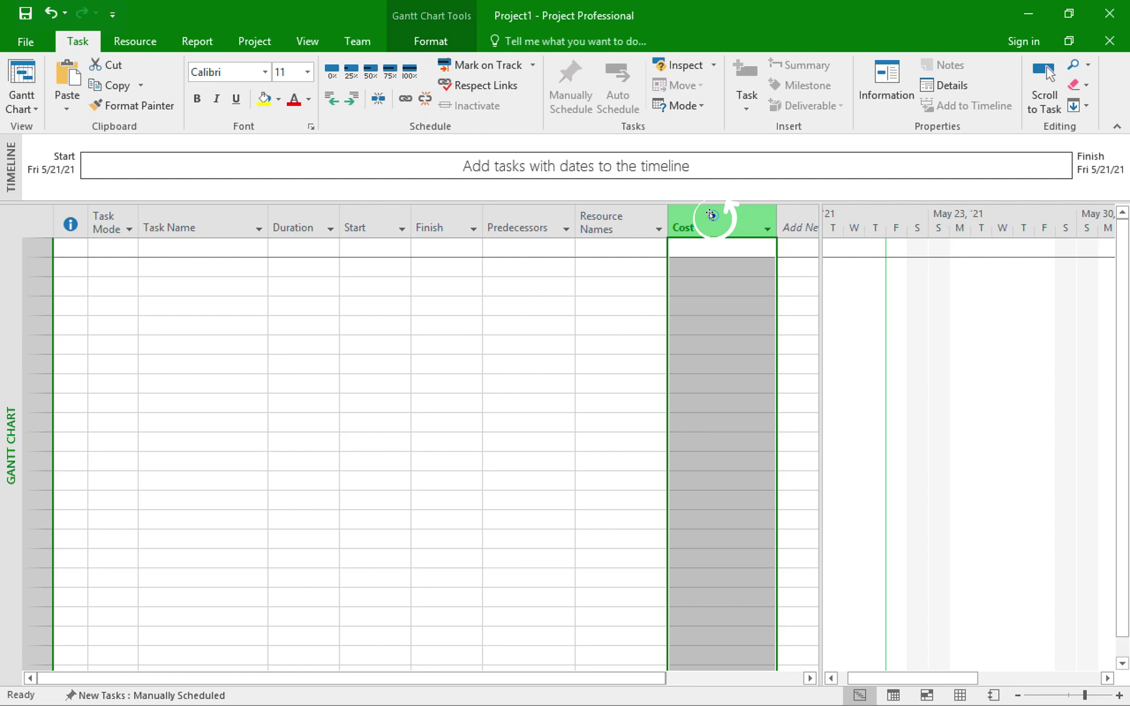
mouse_move(711, 216)
left_mouse_down()
mouse_move(573, 228)
mouse_move(474, 229)
mouse_move(473, 218)
left_mouse_up()
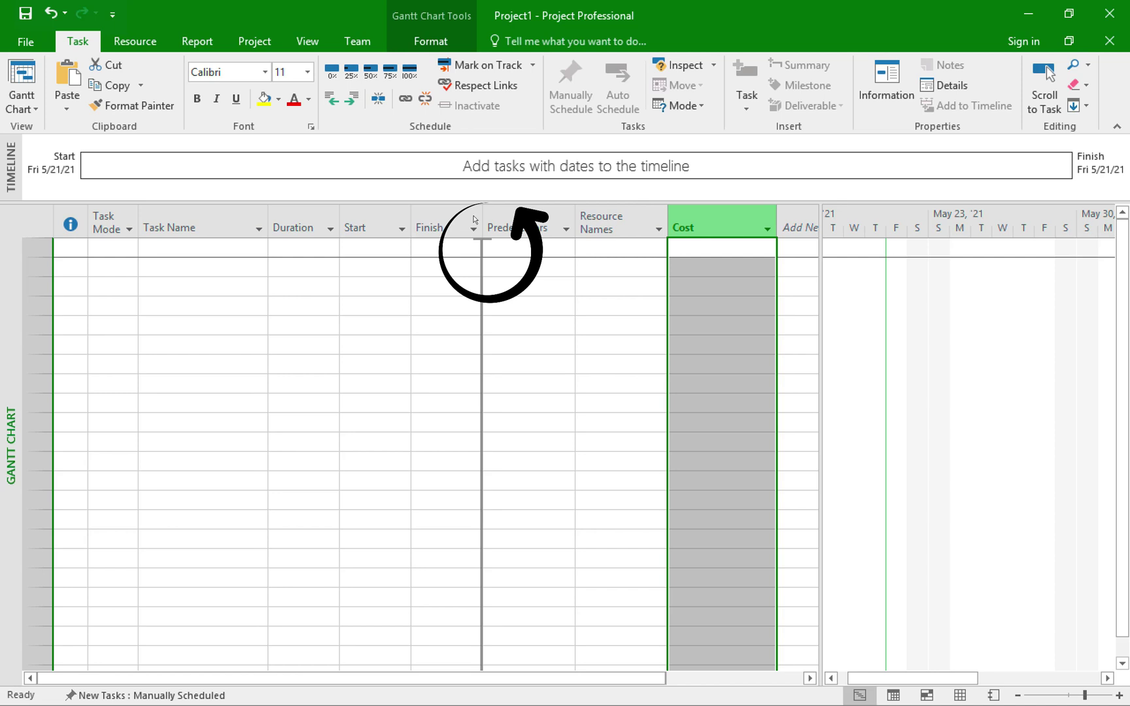
left_click_drag(475, 220, 475, 220)
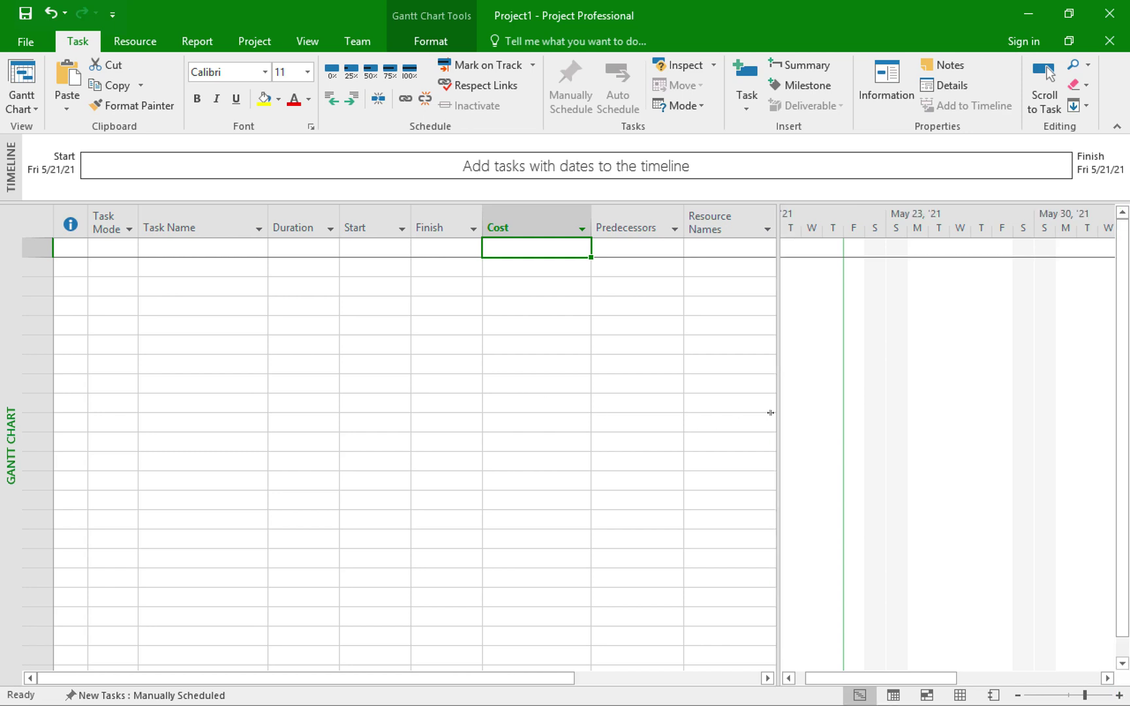
Enter a task named "demo task 1" in the first row with a duration of 6 days
left_click_drag(770, 412, 445, 422)
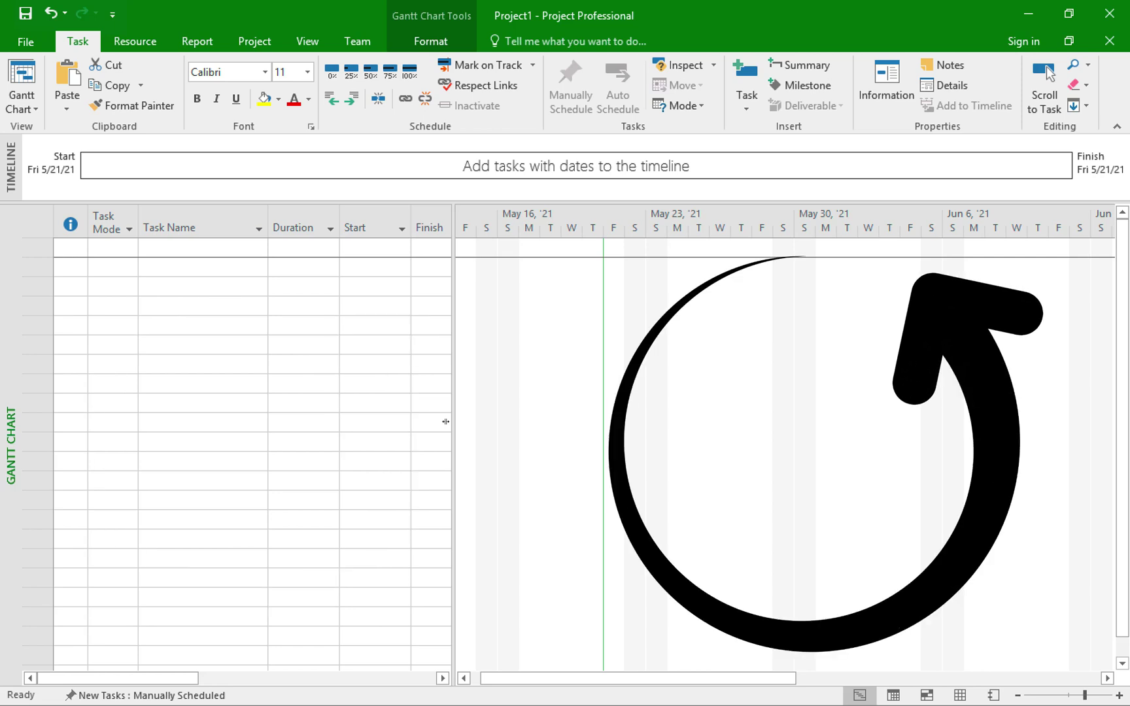
left_click(177, 249)
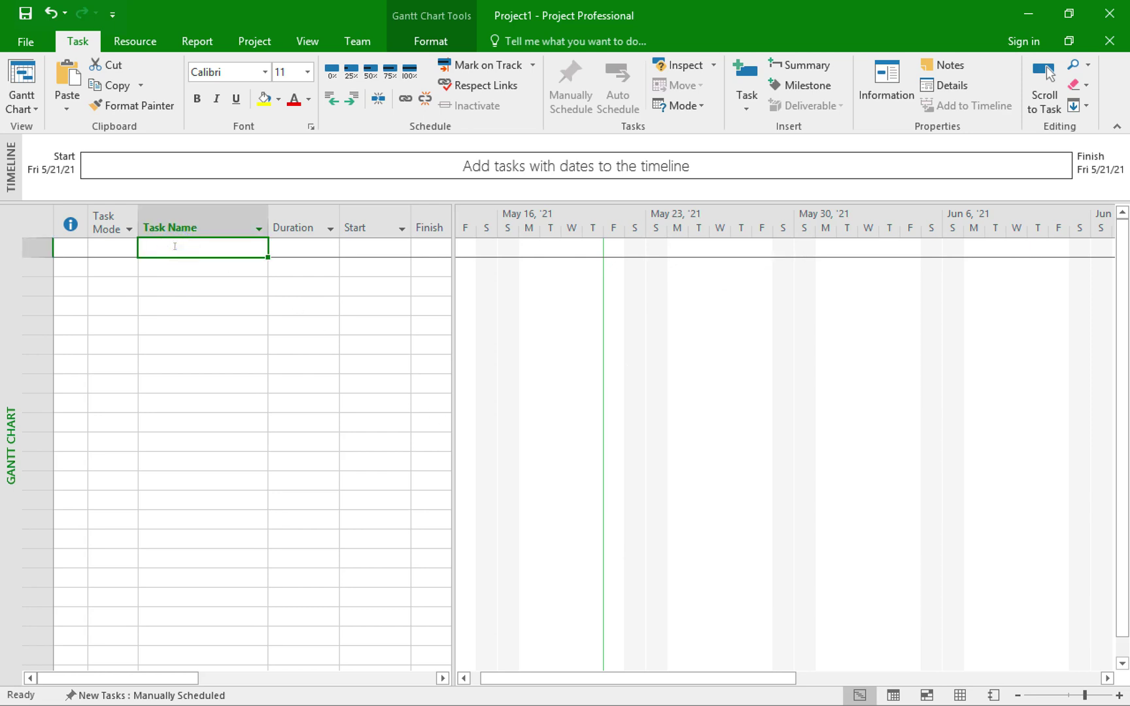
type("demo ")
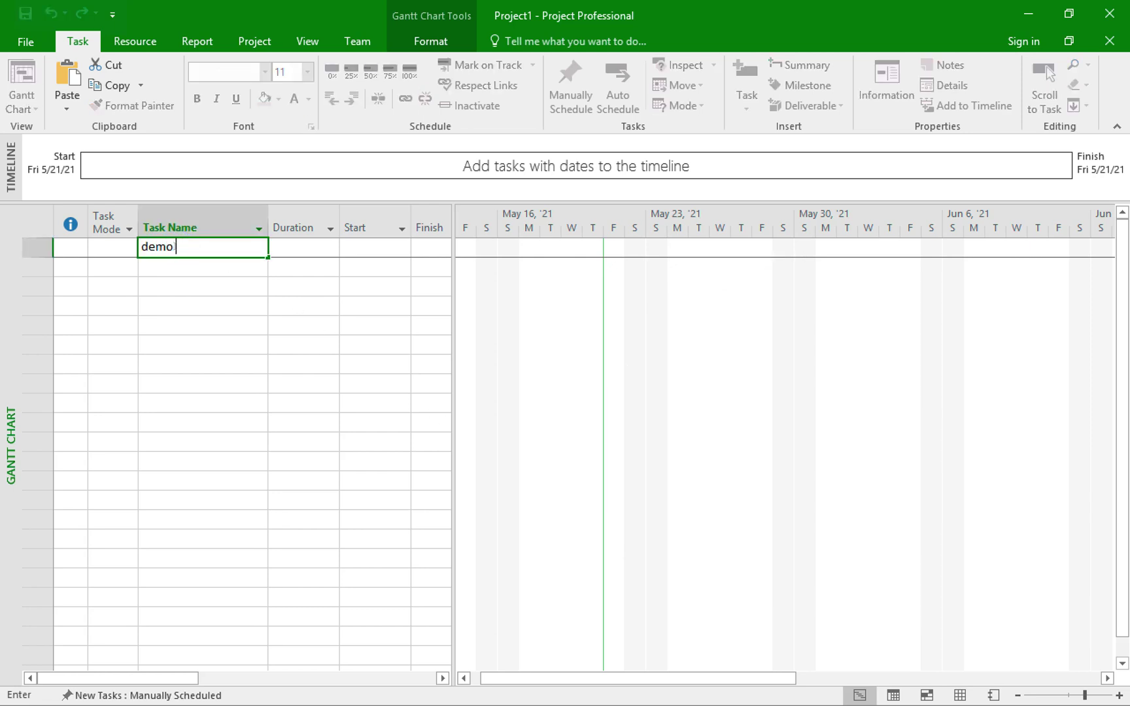
type("task 1")
key("Tab")
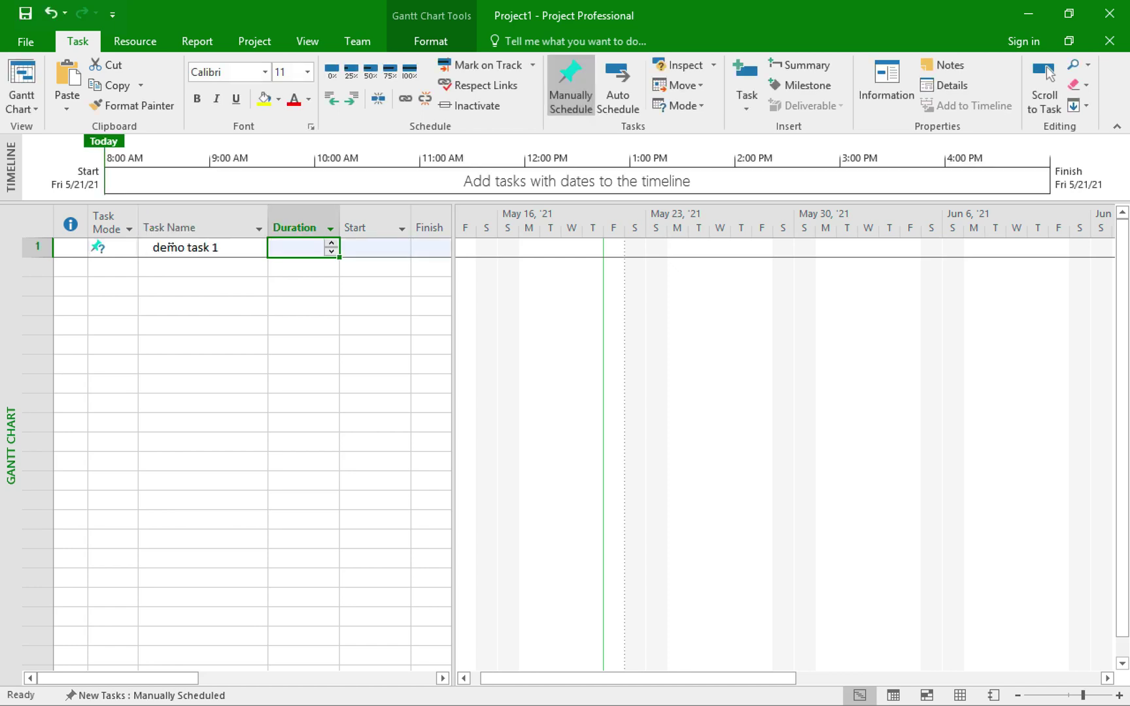
type("6")
key("Return")
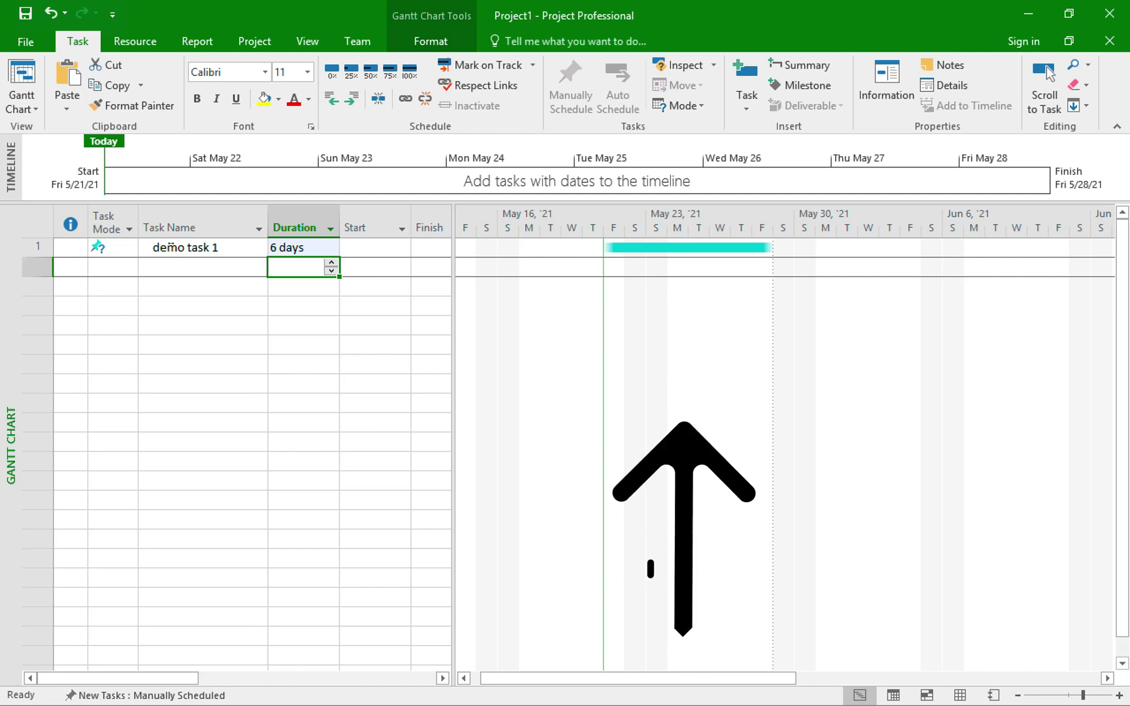
Try a light orange colour, diagonal hatch pattern and thinner middle shape on the Gantt bar of demo task 1, and undo that formatting
double_click(681, 245)
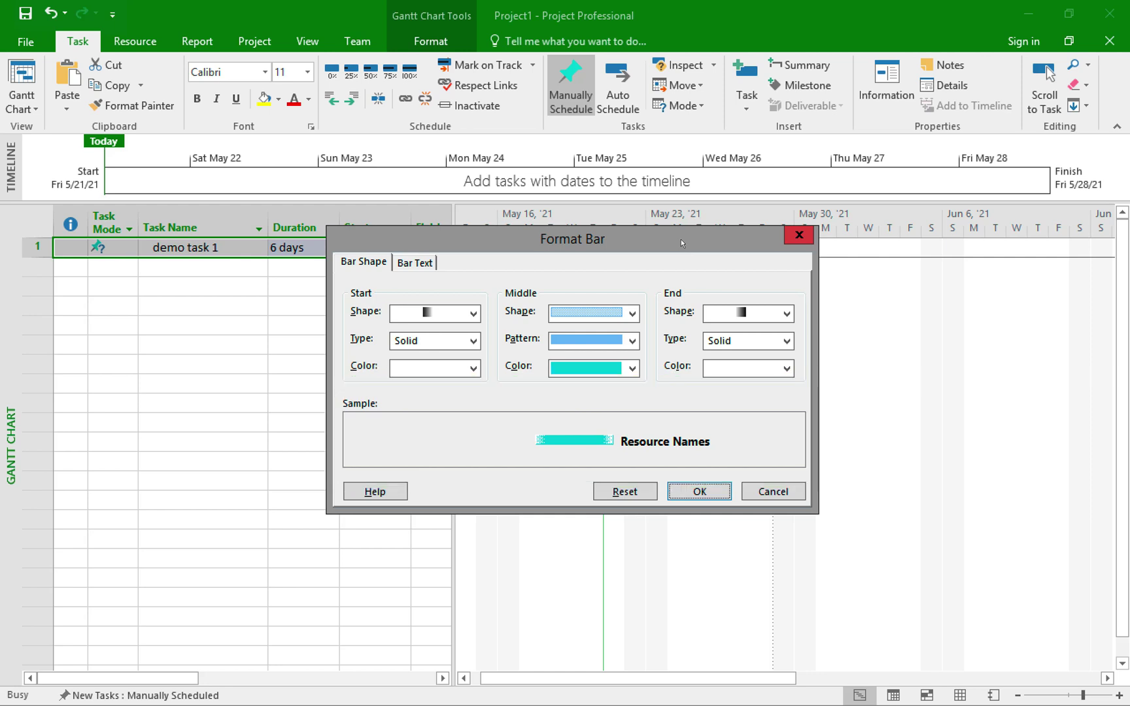
left_click(631, 368)
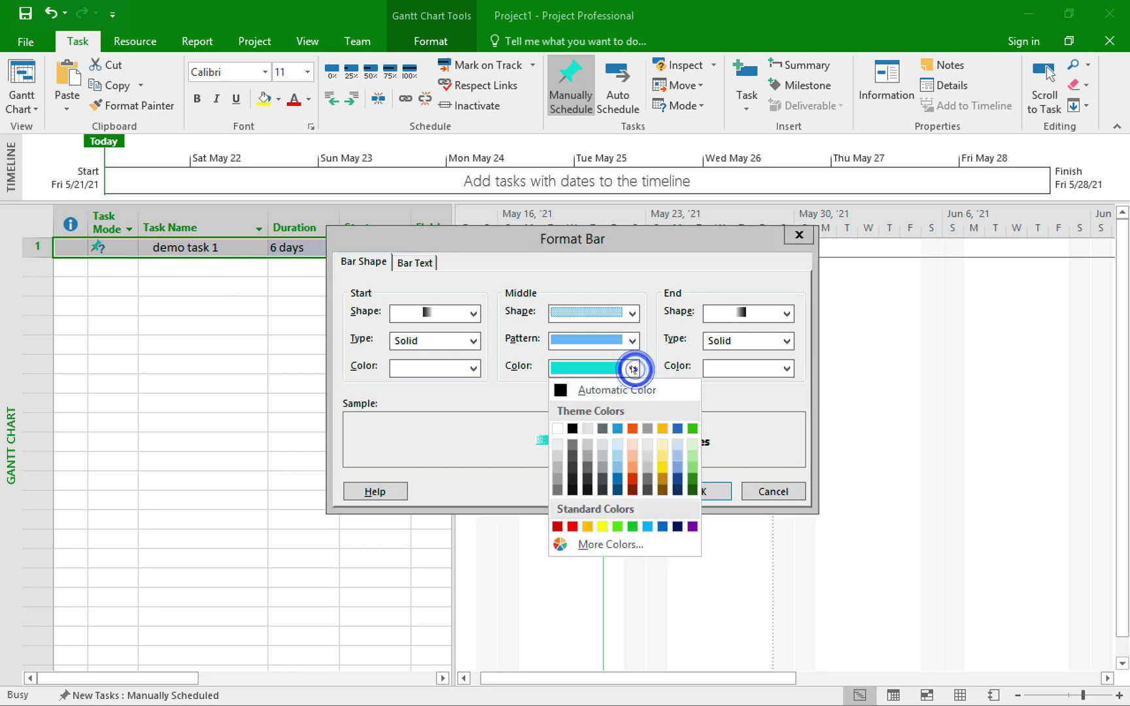
left_click(630, 462)
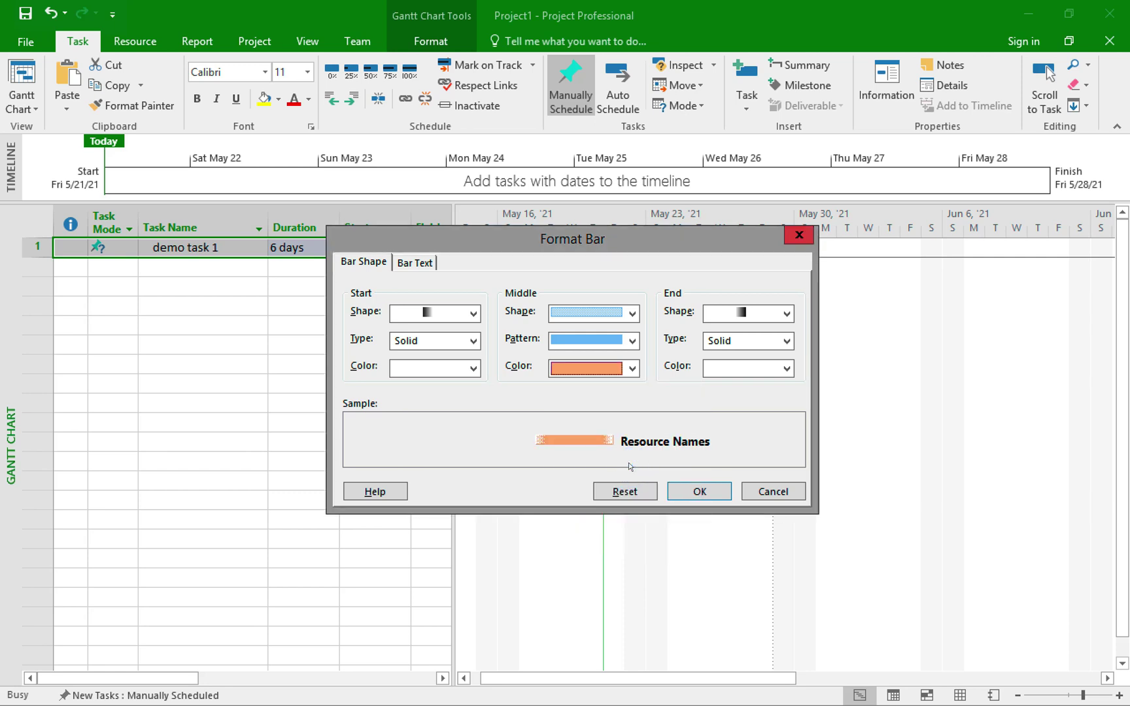
left_click(632, 340)
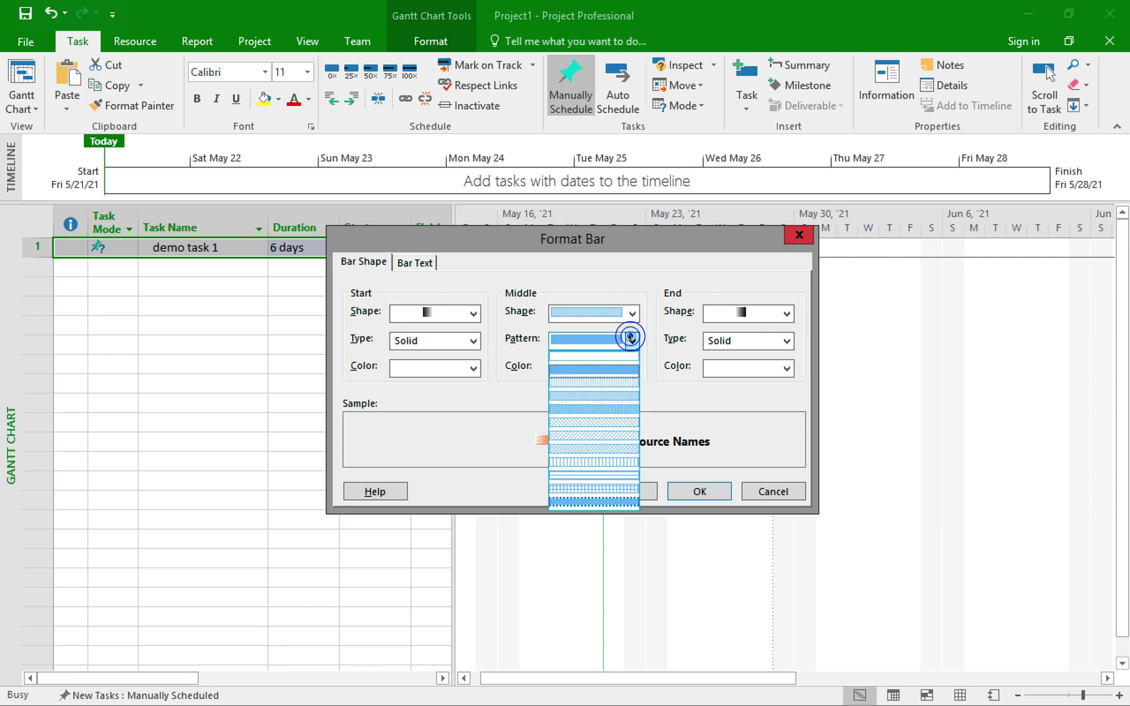
left_click(598, 420)
left_click(631, 314)
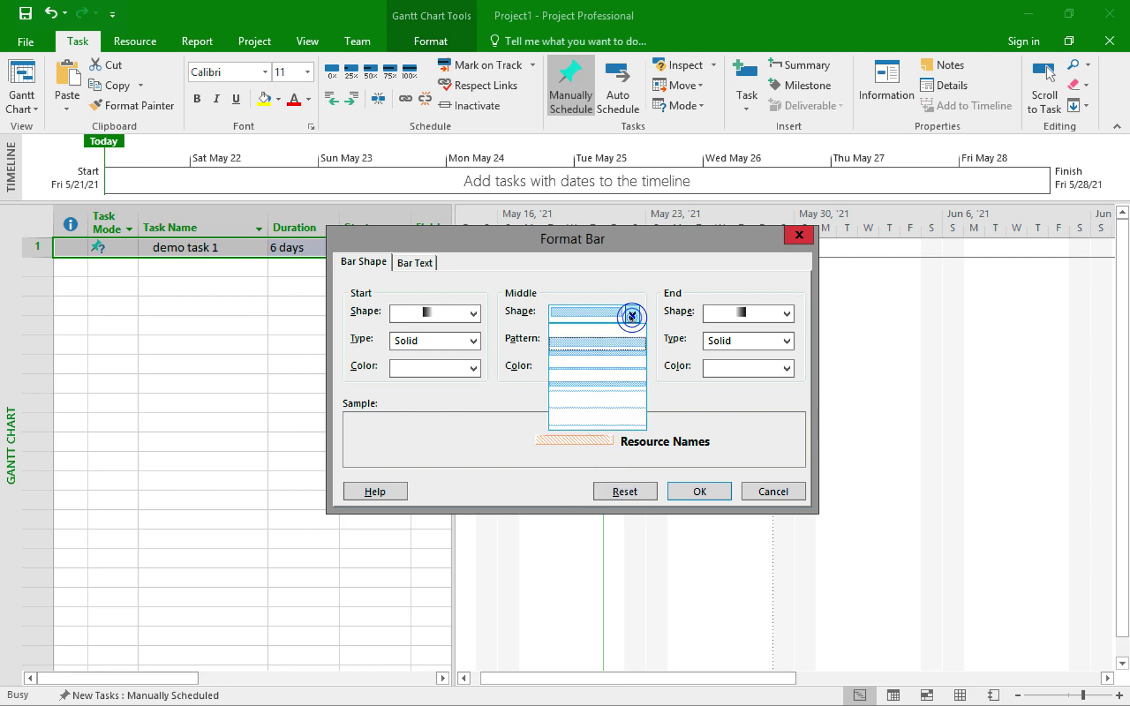
left_click(604, 367)
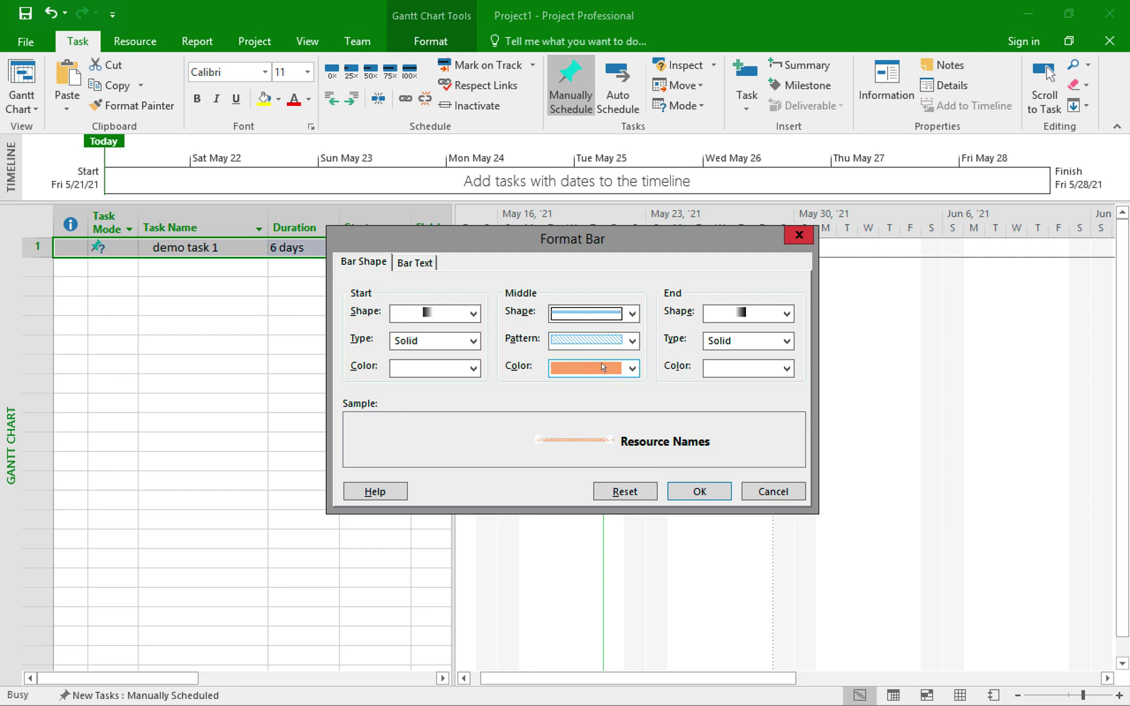
left_click(689, 491)
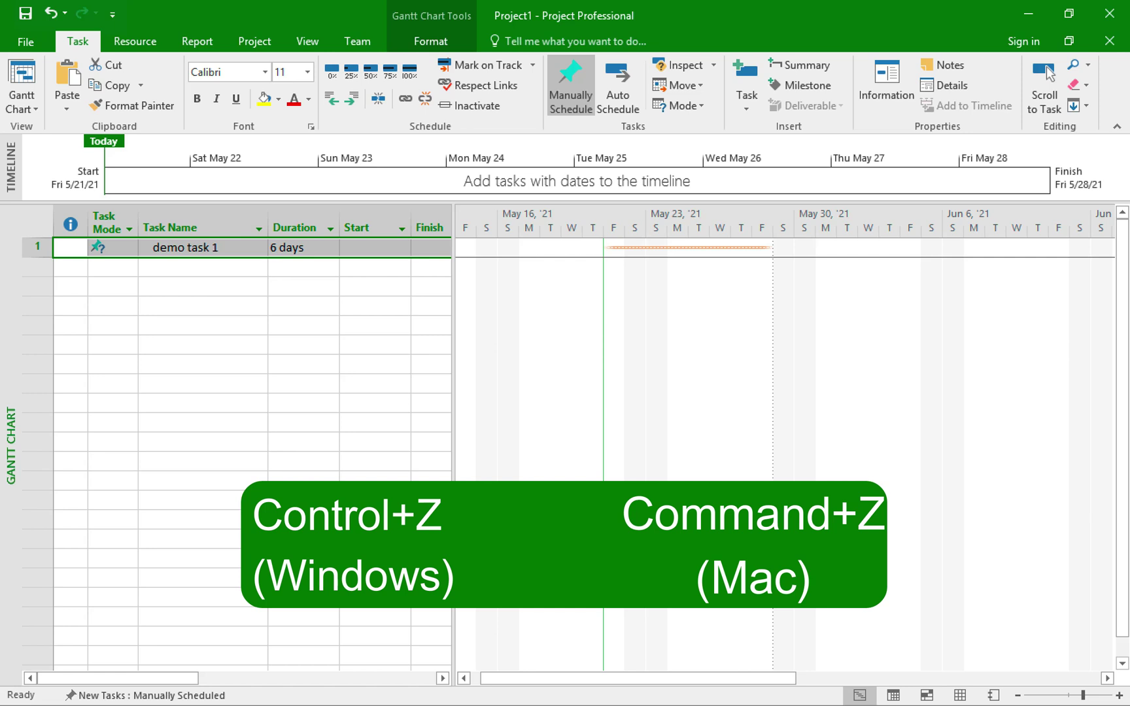
key("ctrl+z")
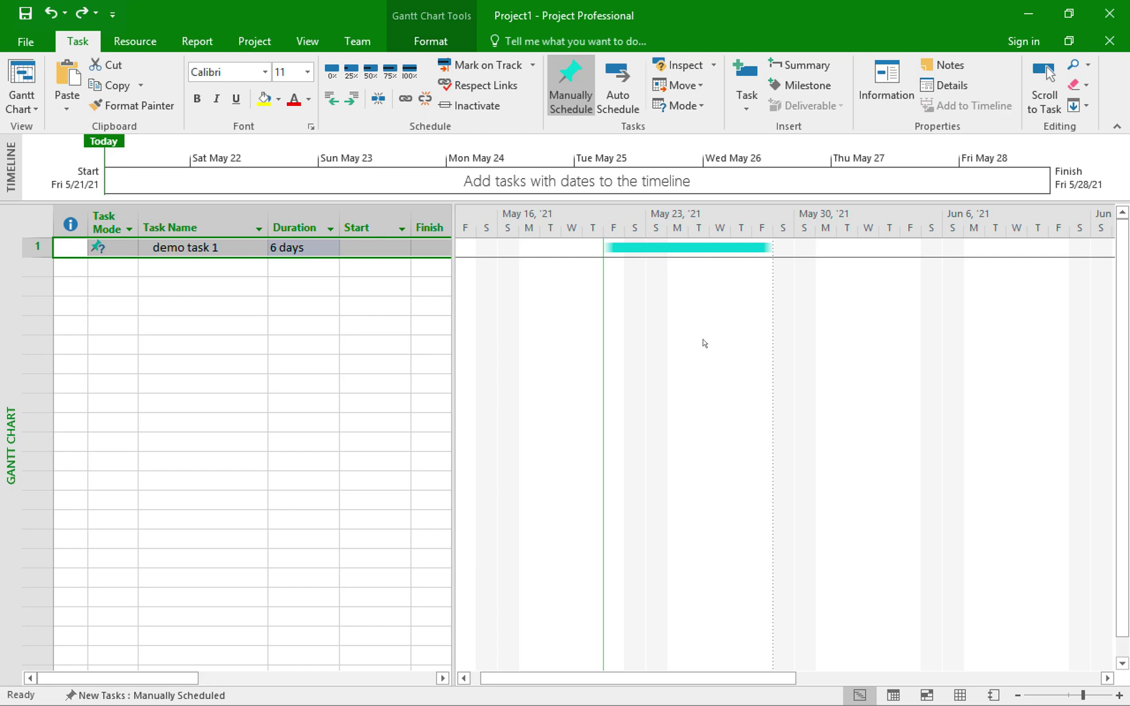
Format the Gantt bar of demo task 1 to show the Cost field as text inside the bar
double_click(674, 242)
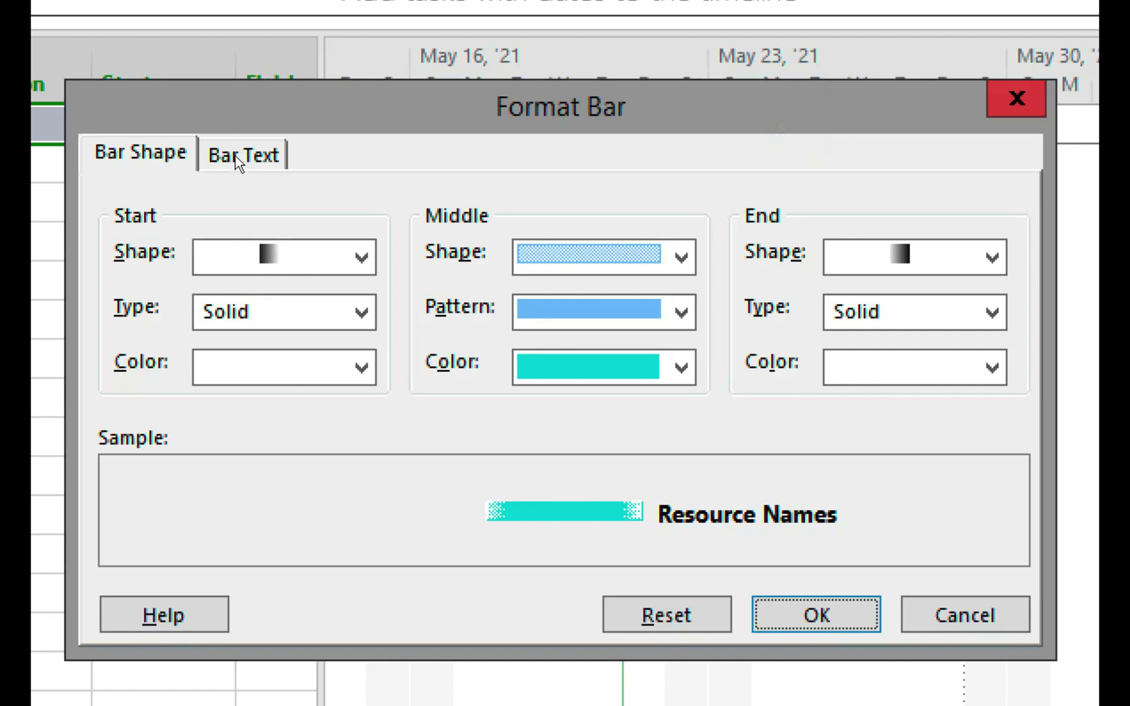
left_click(241, 157)
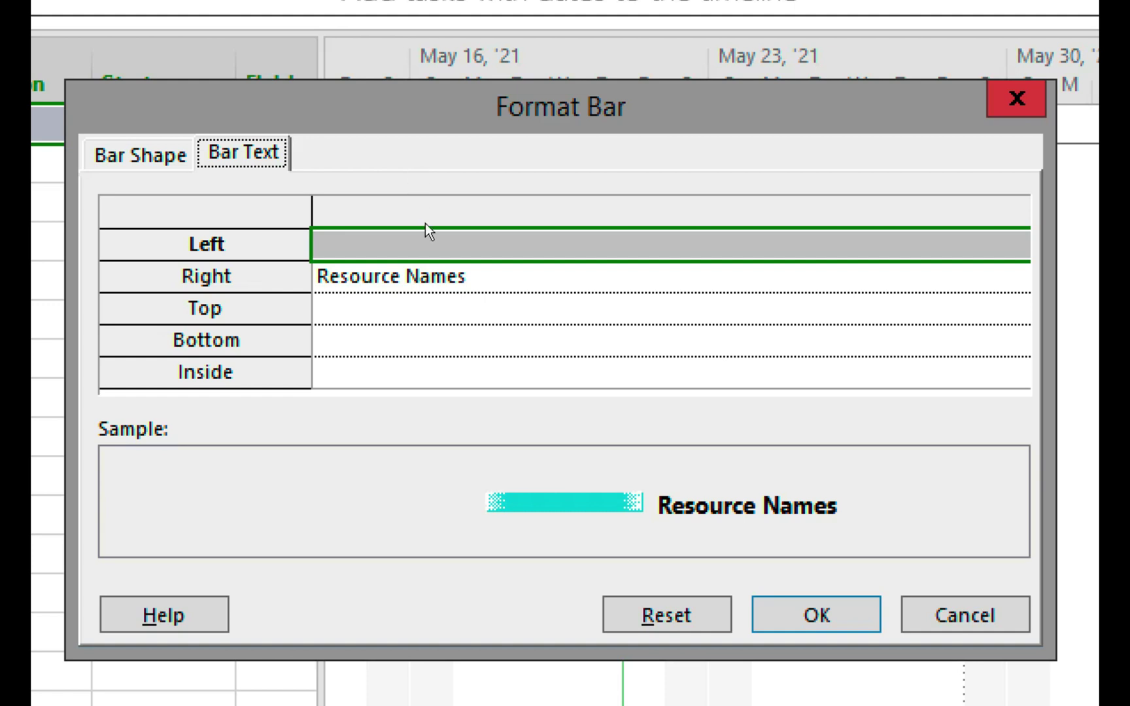
left_click(738, 364)
left_click(1013, 373)
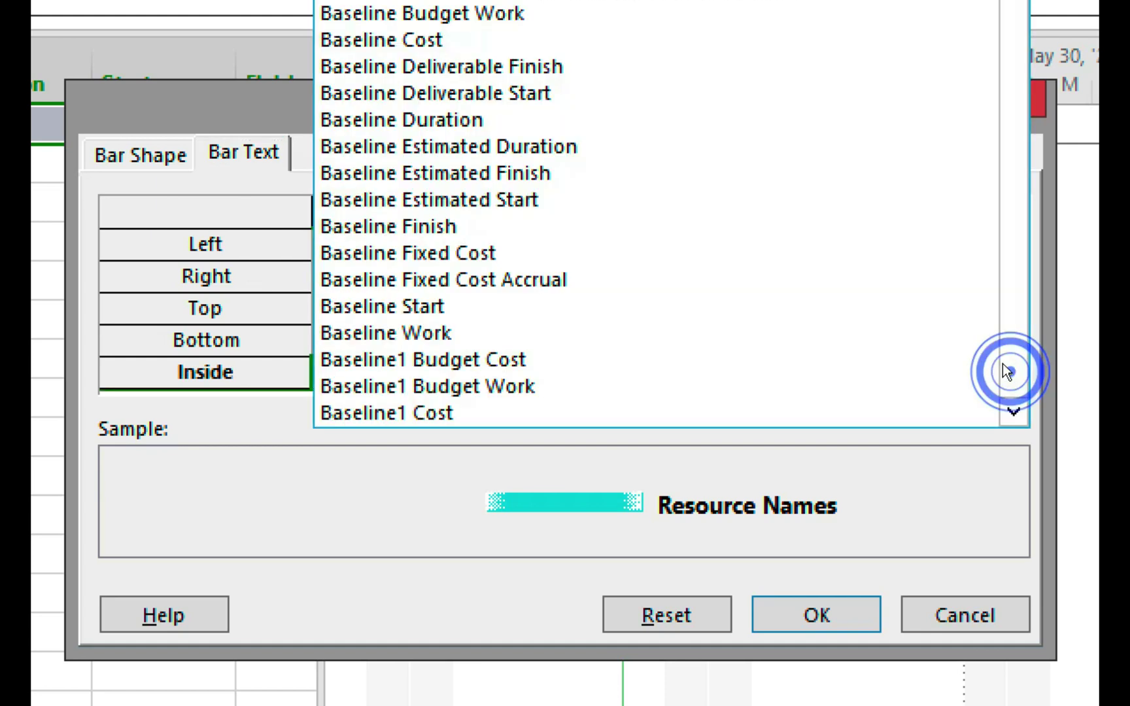
scroll(1005, 371, "down", 10)
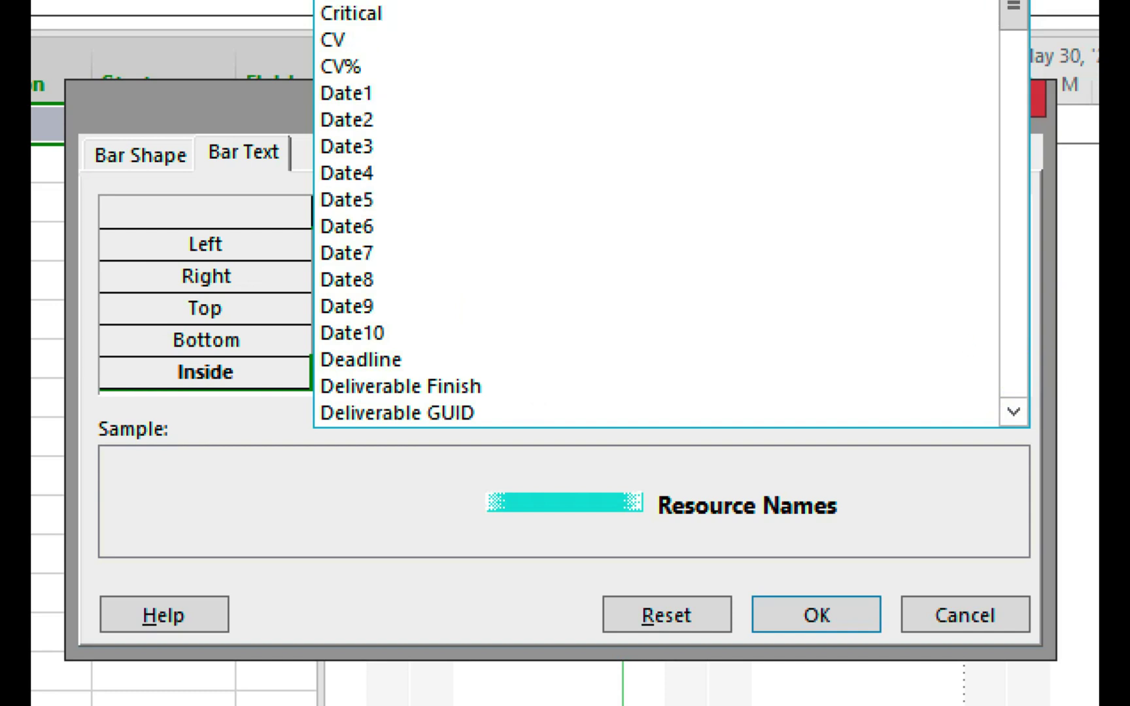
left_click(351, 2)
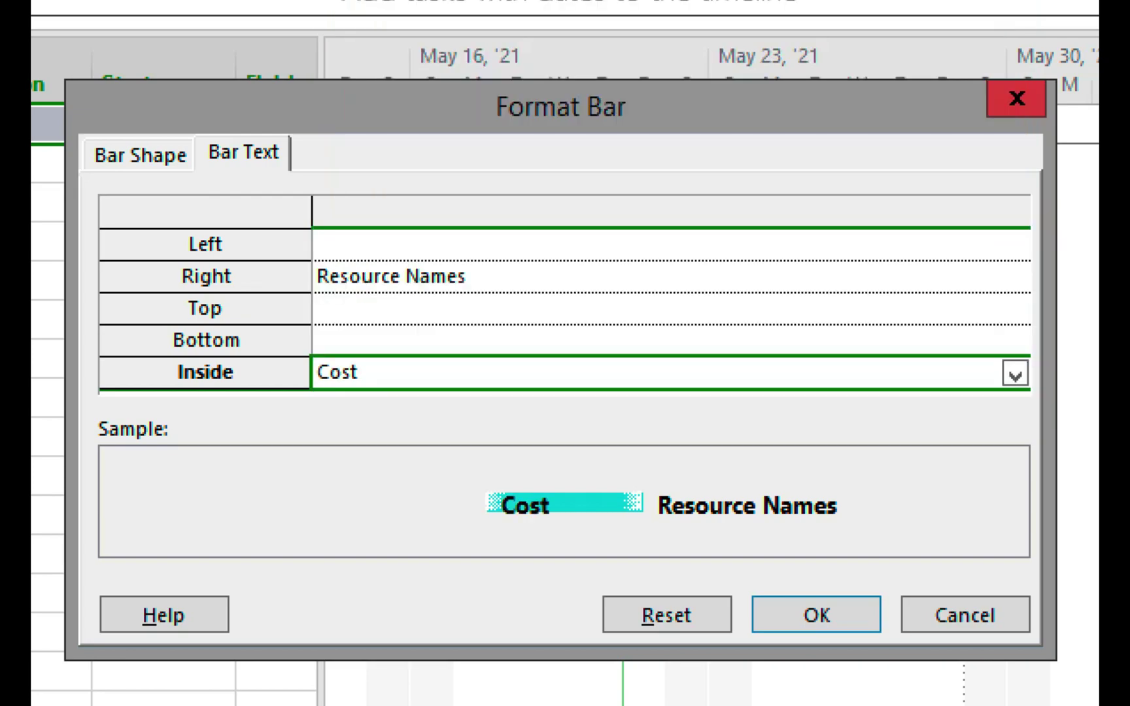
left_click(829, 606)
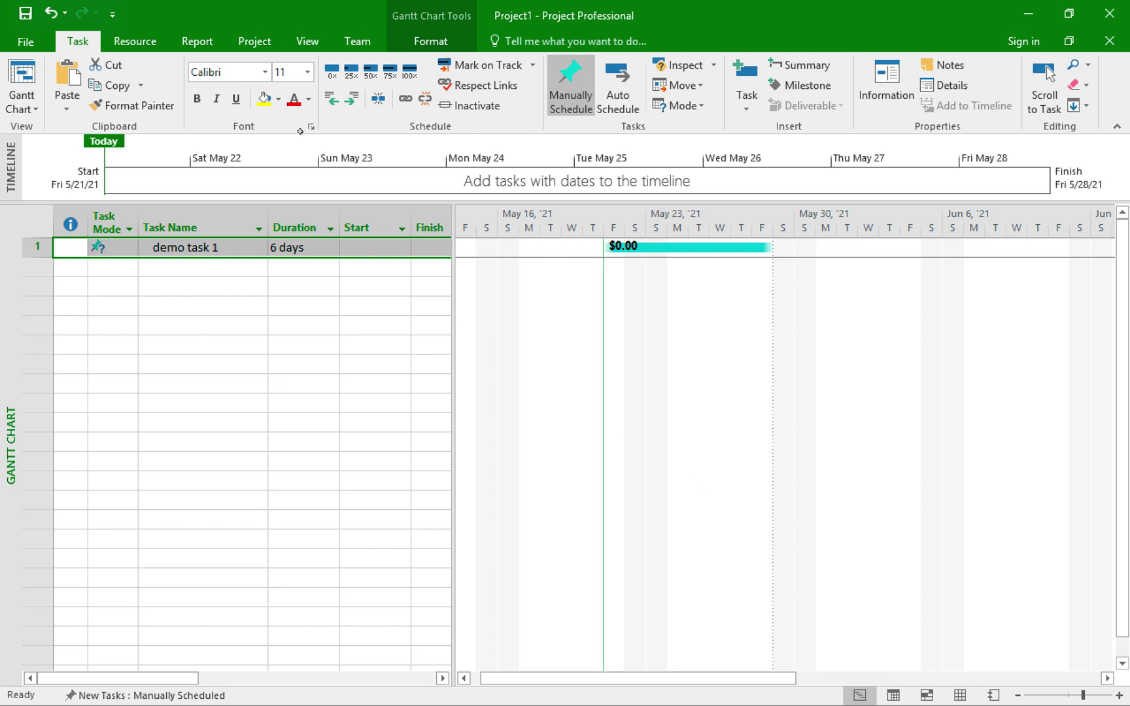
Examine the working times of Monday through Thursday in the default work week of the Standard project calendar
left_click(251, 40)
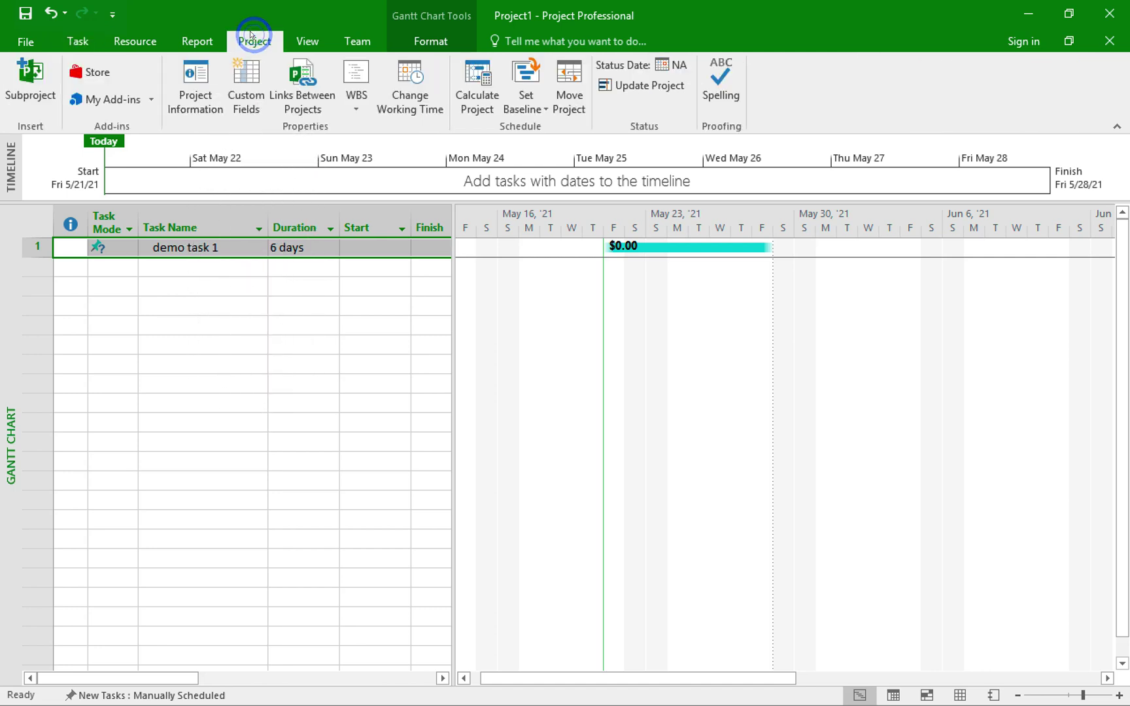
left_click(401, 71)
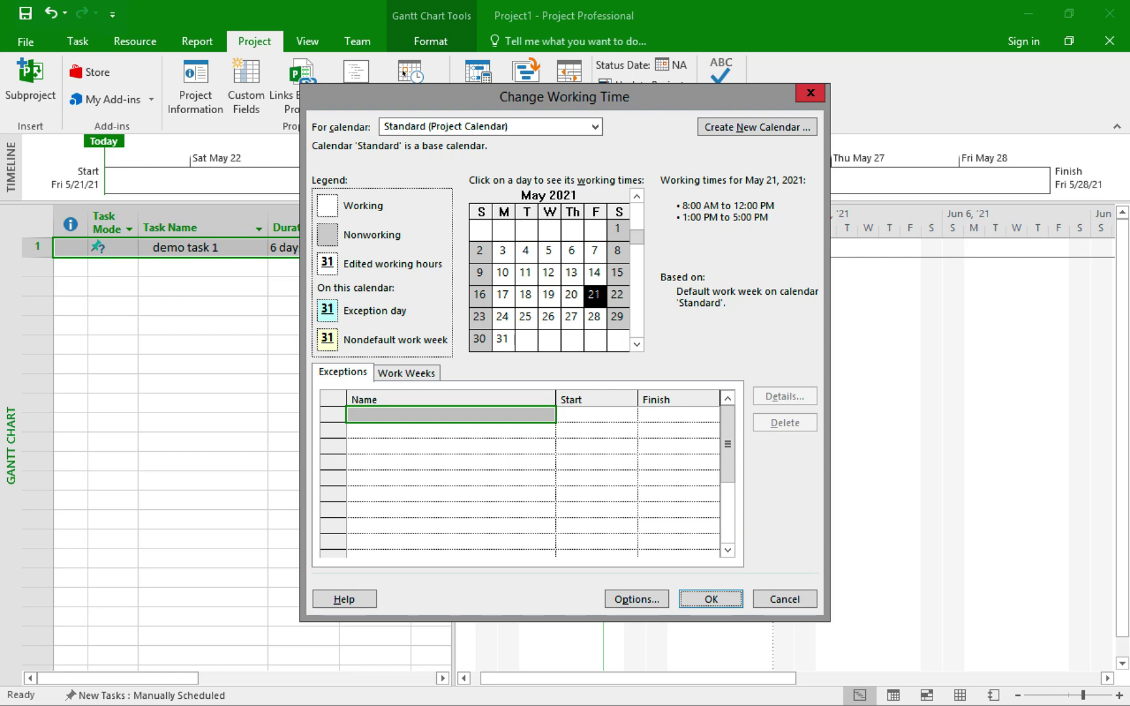
left_click(404, 370)
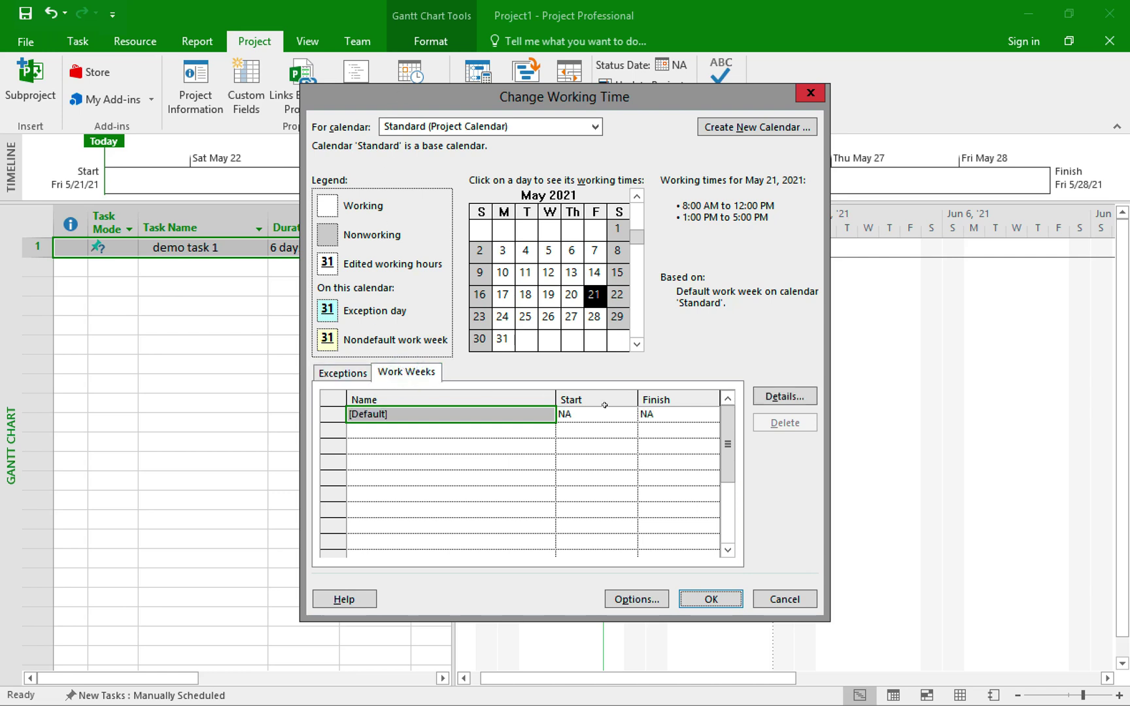
left_click(801, 395)
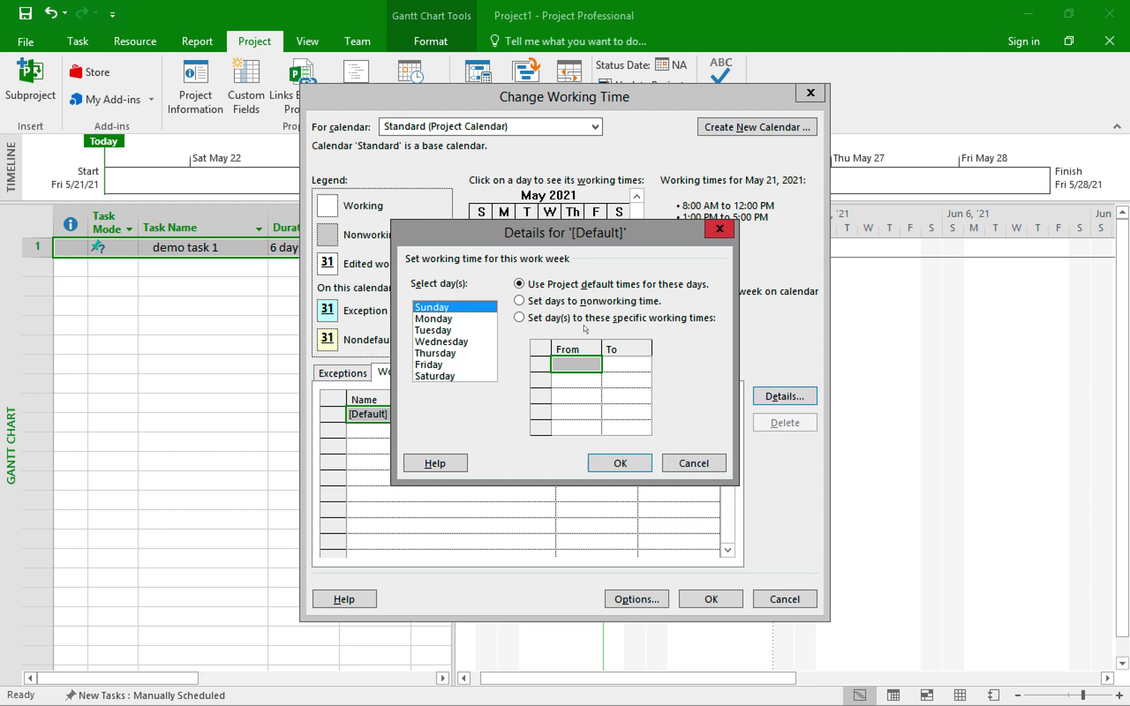
left_click(428, 320)
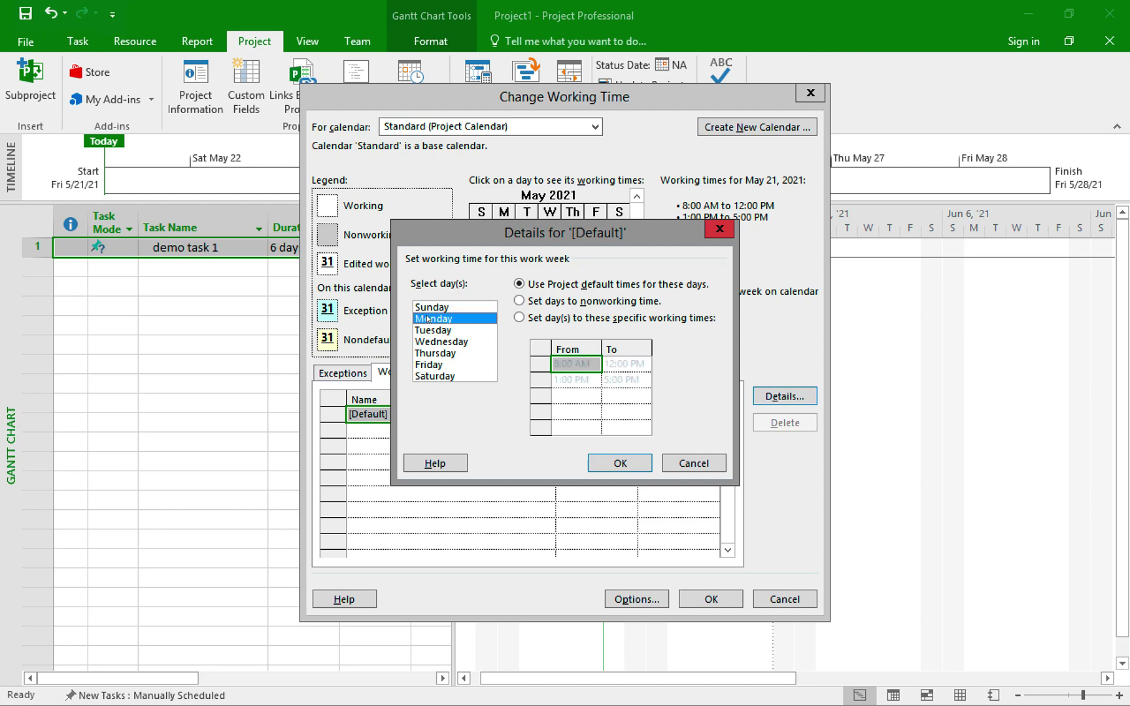
left_click(436, 330)
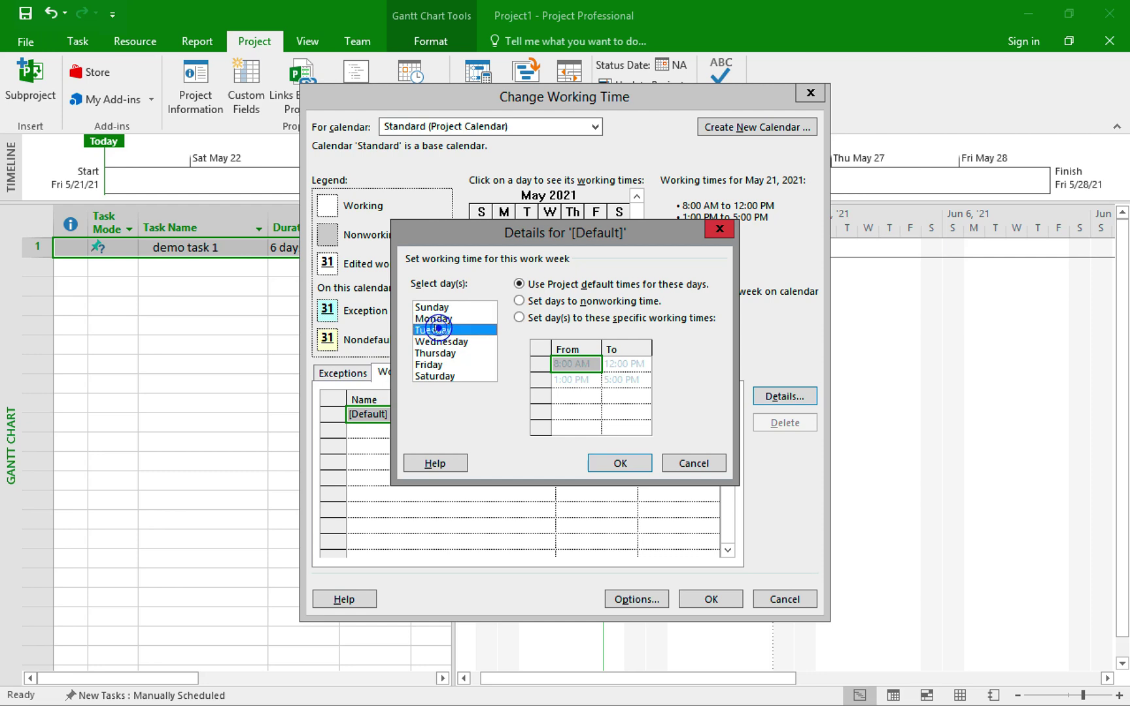
left_click(447, 341)
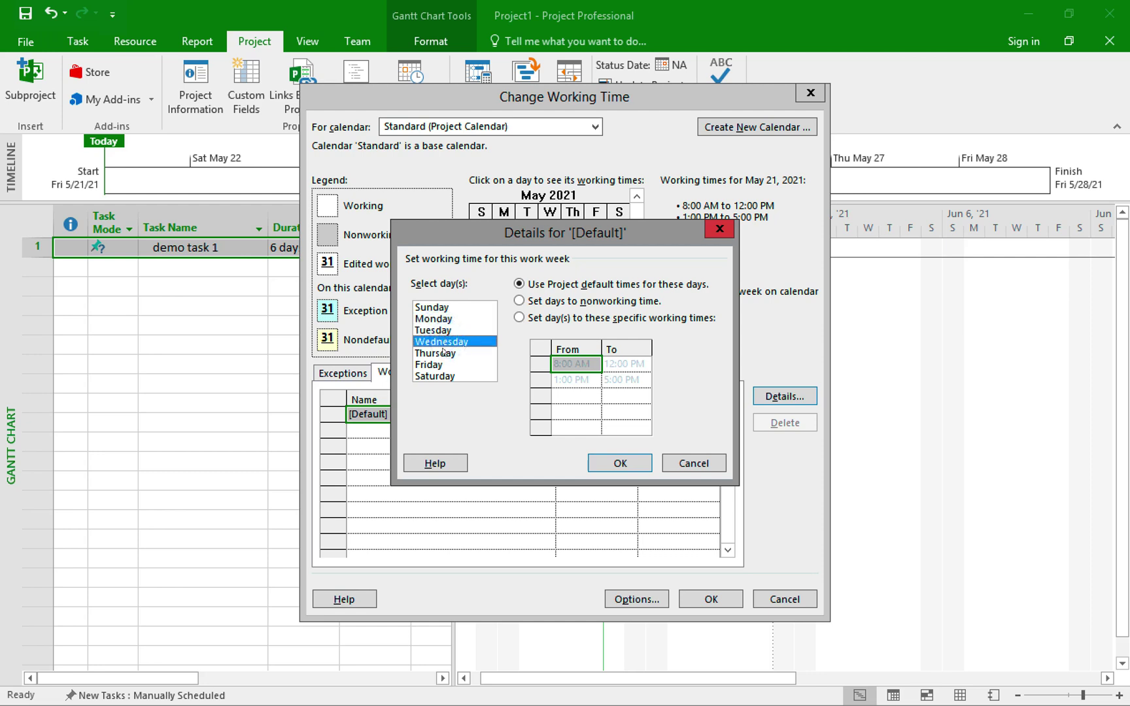
left_click(443, 353)
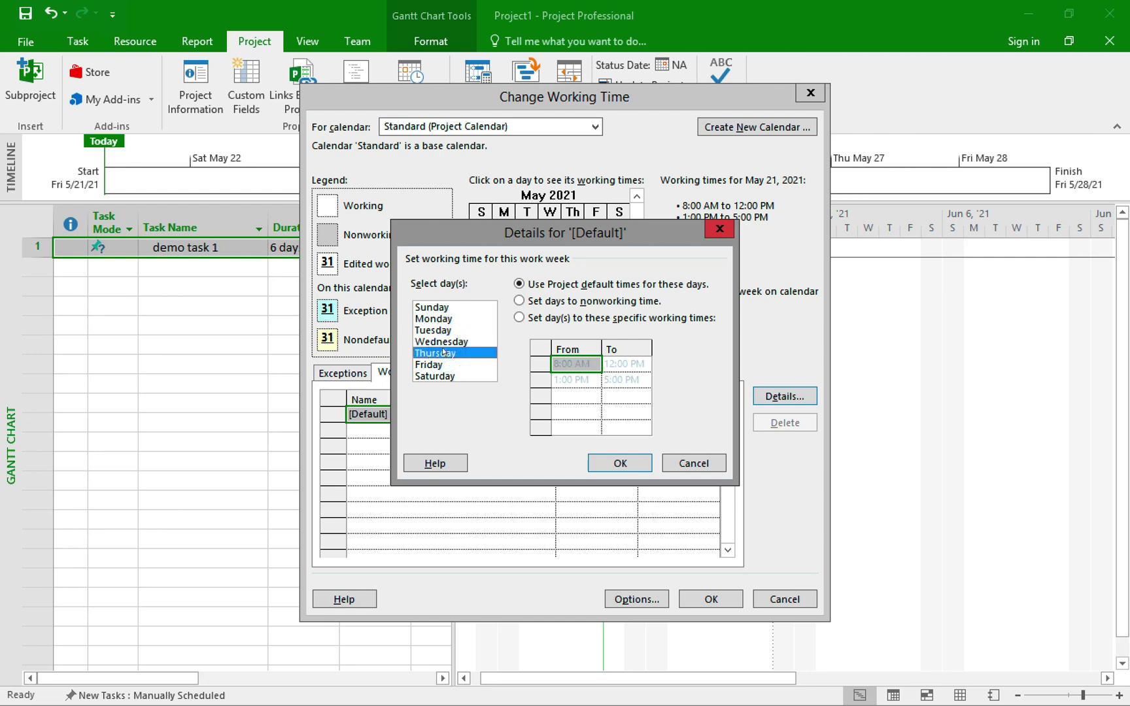
Set Sunday and Saturday in the default work week to specific working times from 8 to 5 and apply the calendar change
left_click(439, 307)
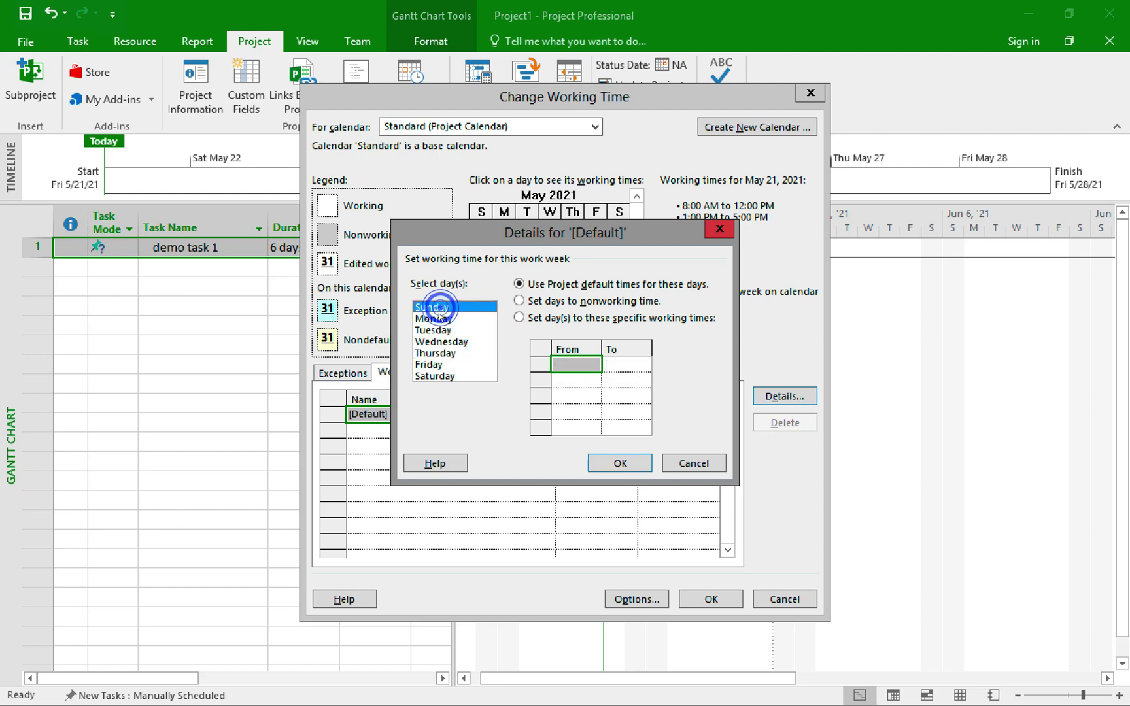
left_click(441, 376, "ctrl")
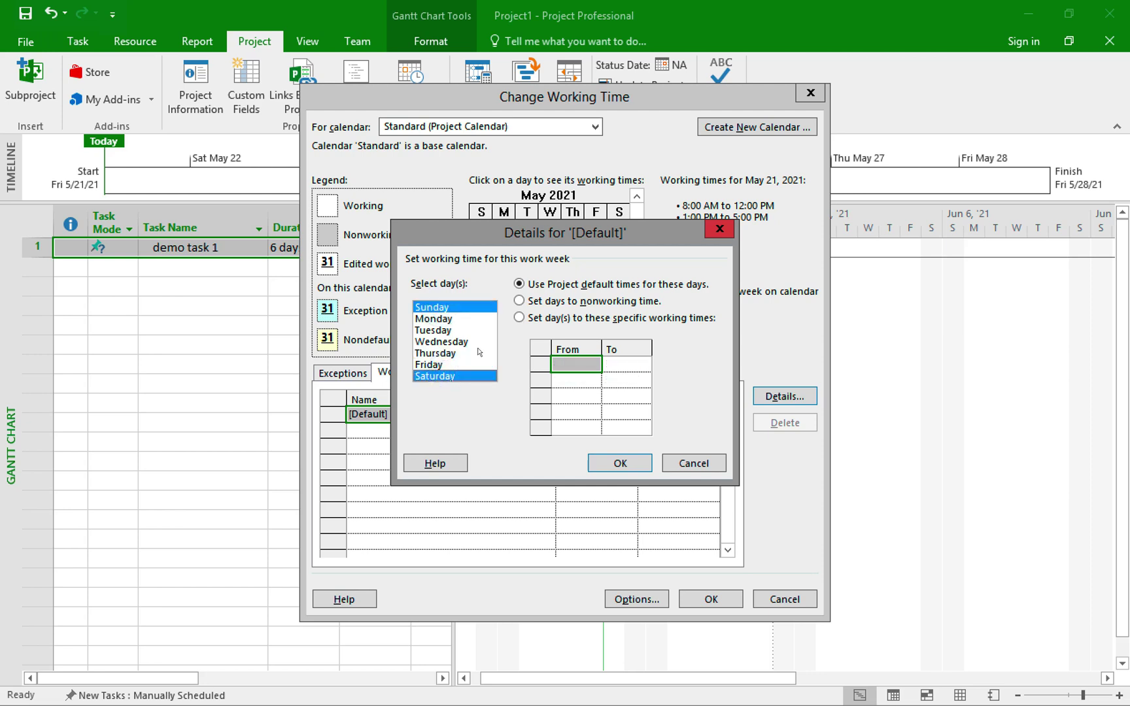
left_click(519, 317)
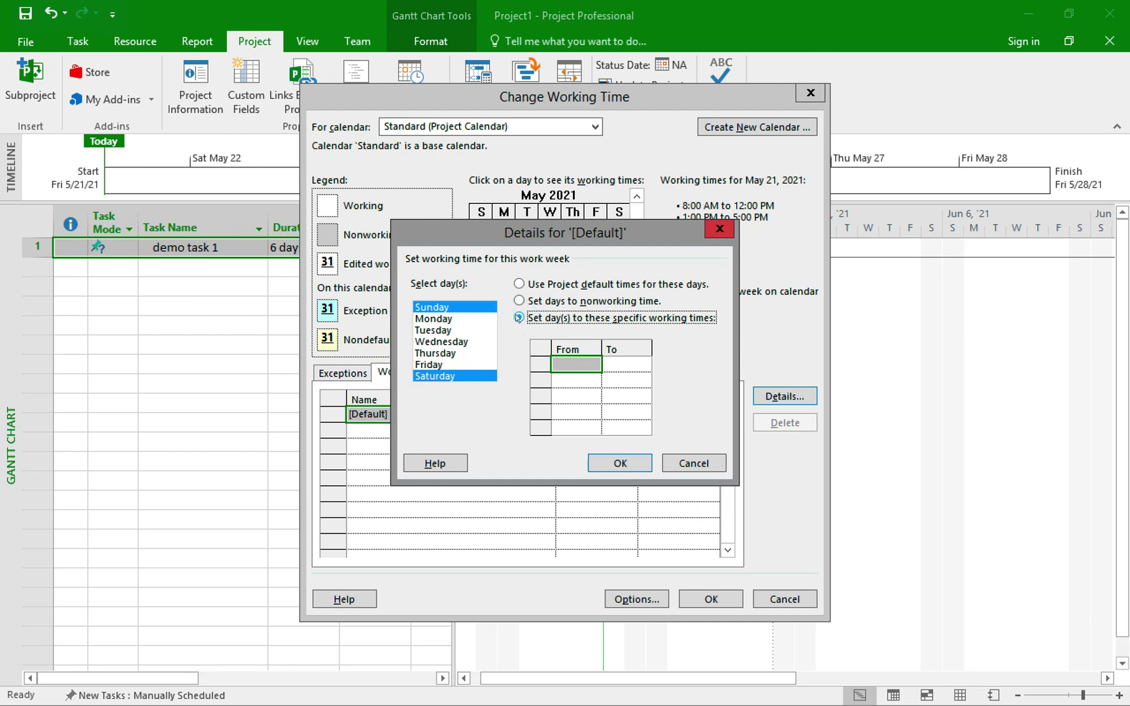
left_click(574, 364)
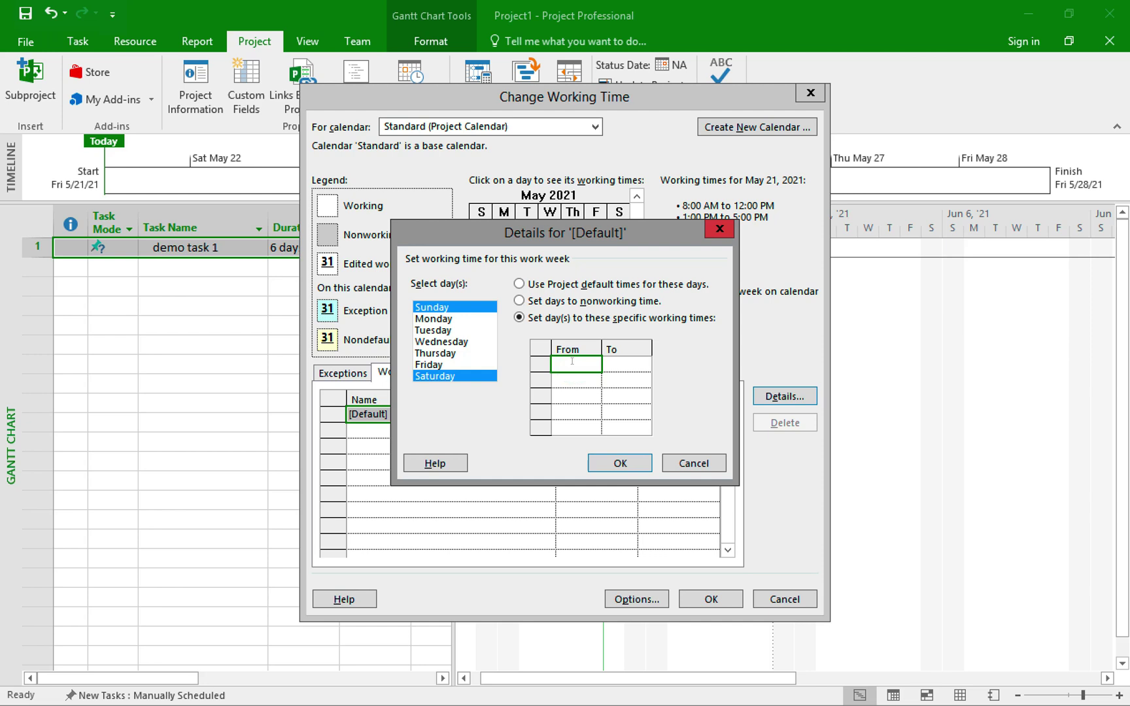
type("8")
key("Return")
left_click(606, 359)
type("5")
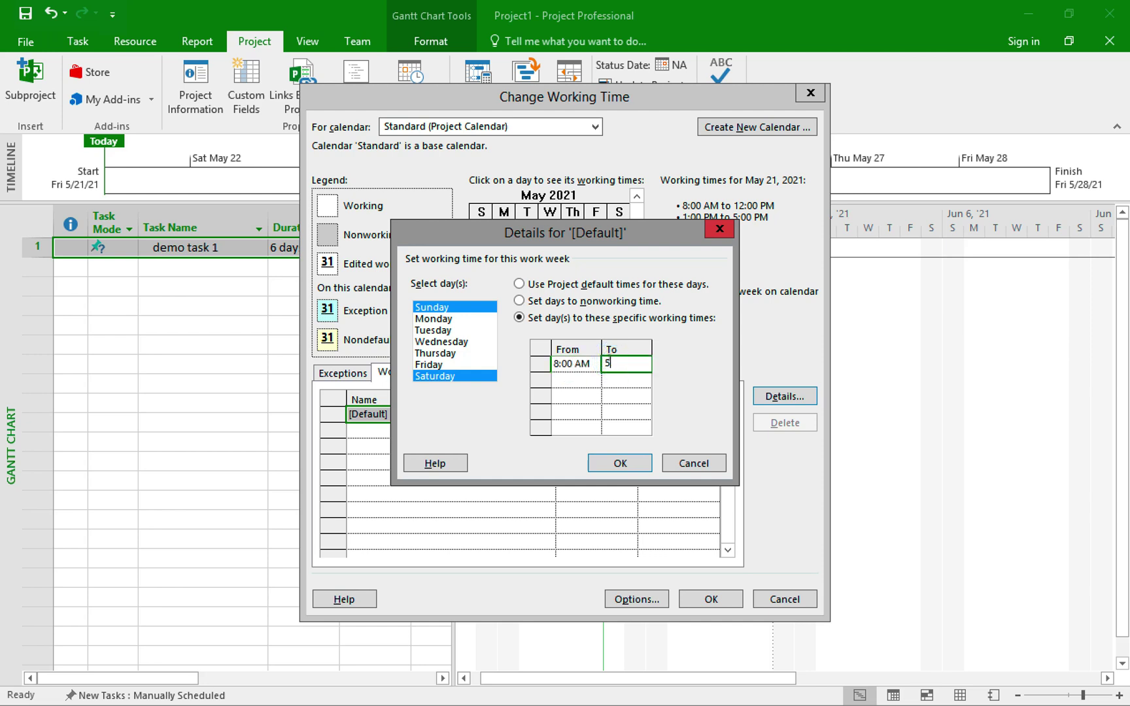
key("Return")
left_click(605, 460)
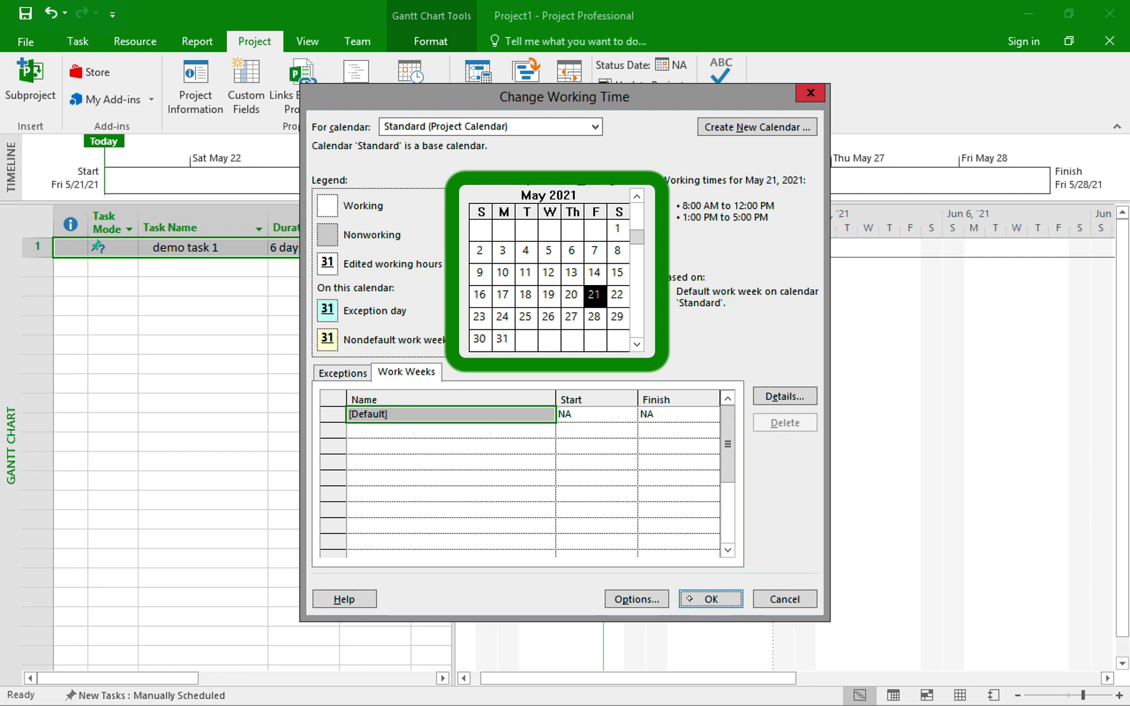
left_click(713, 597)
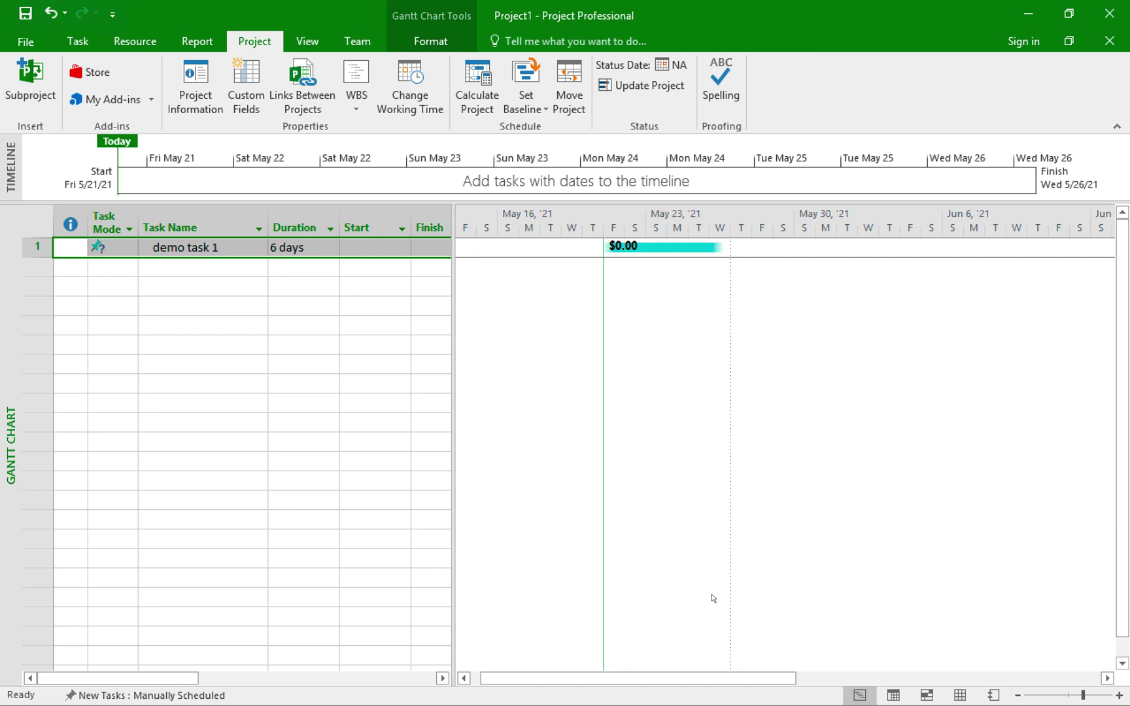
Add a calendar exception named "Memorial Day" starting on May 31, 2021 to the Standard project calendar
left_click(405, 96)
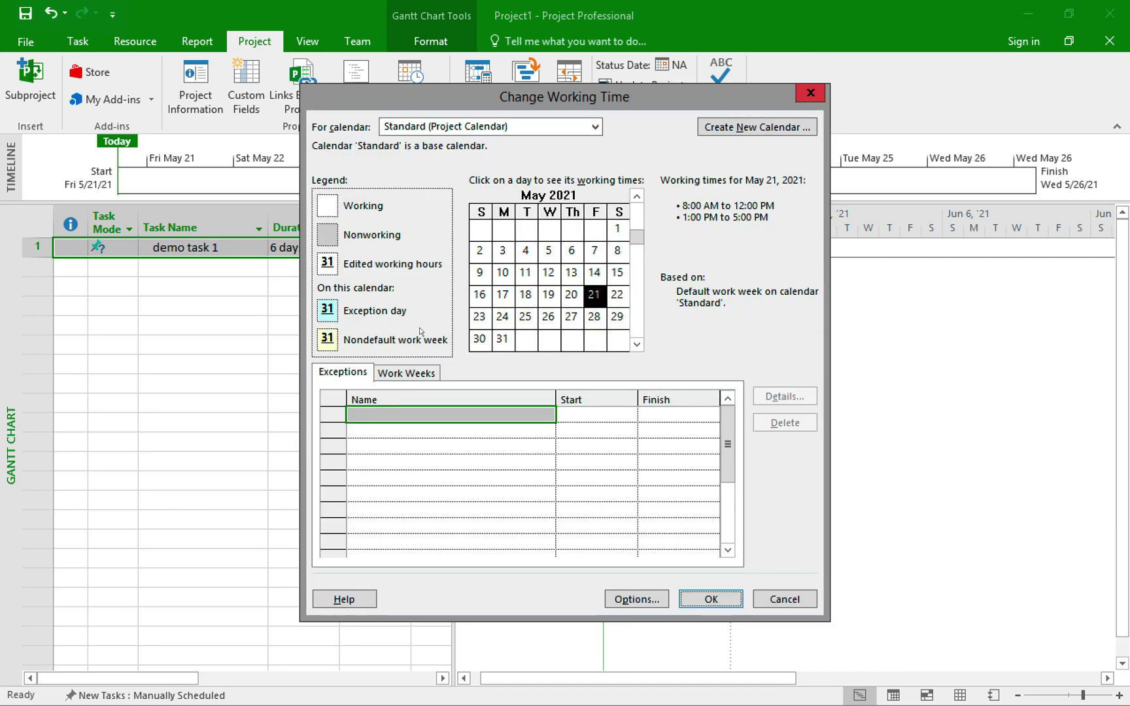
left_click(374, 414)
type("Mem")
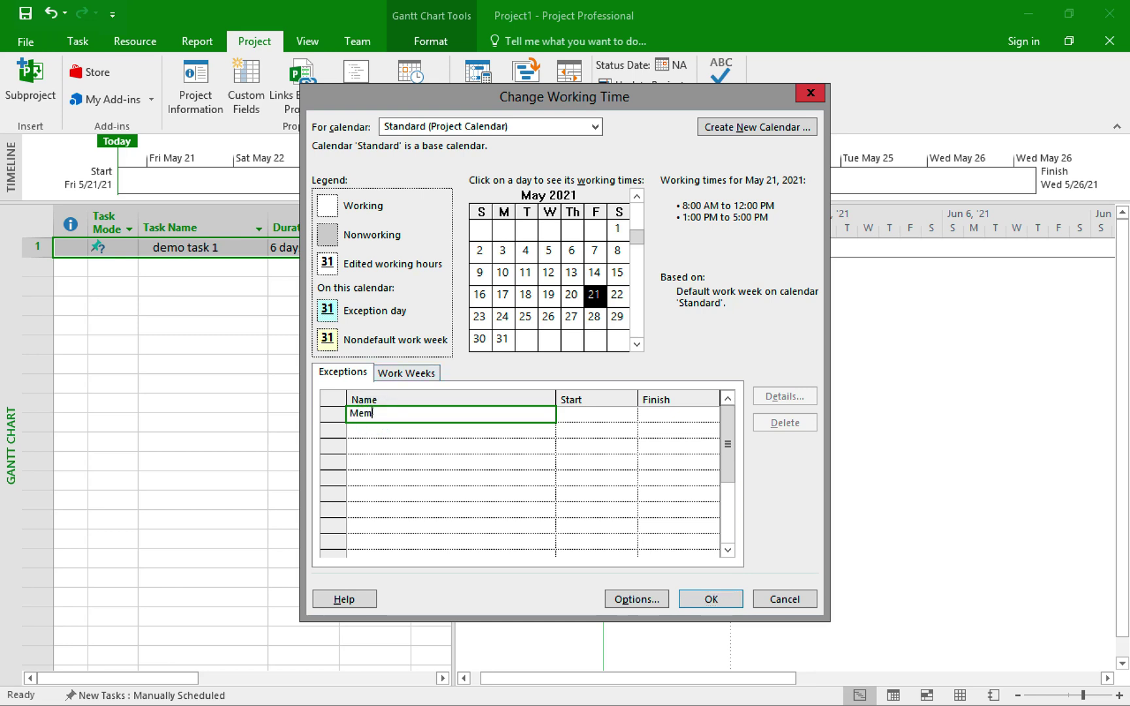
type("orial Day")
left_click(595, 416)
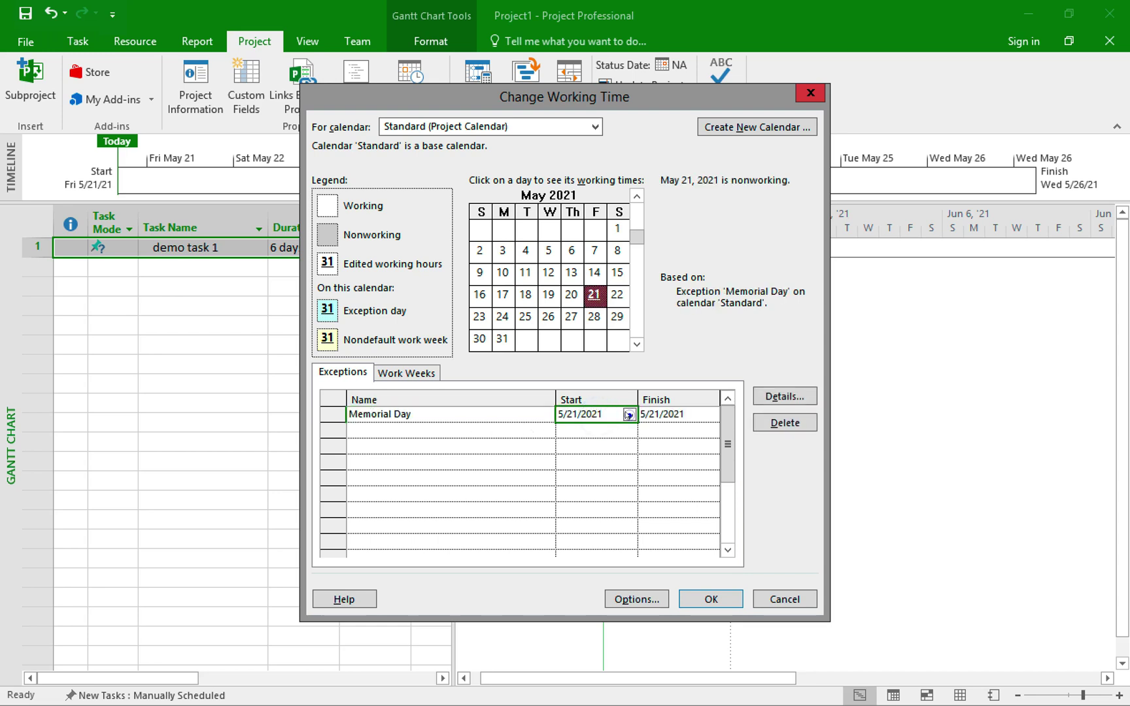
left_click(627, 414)
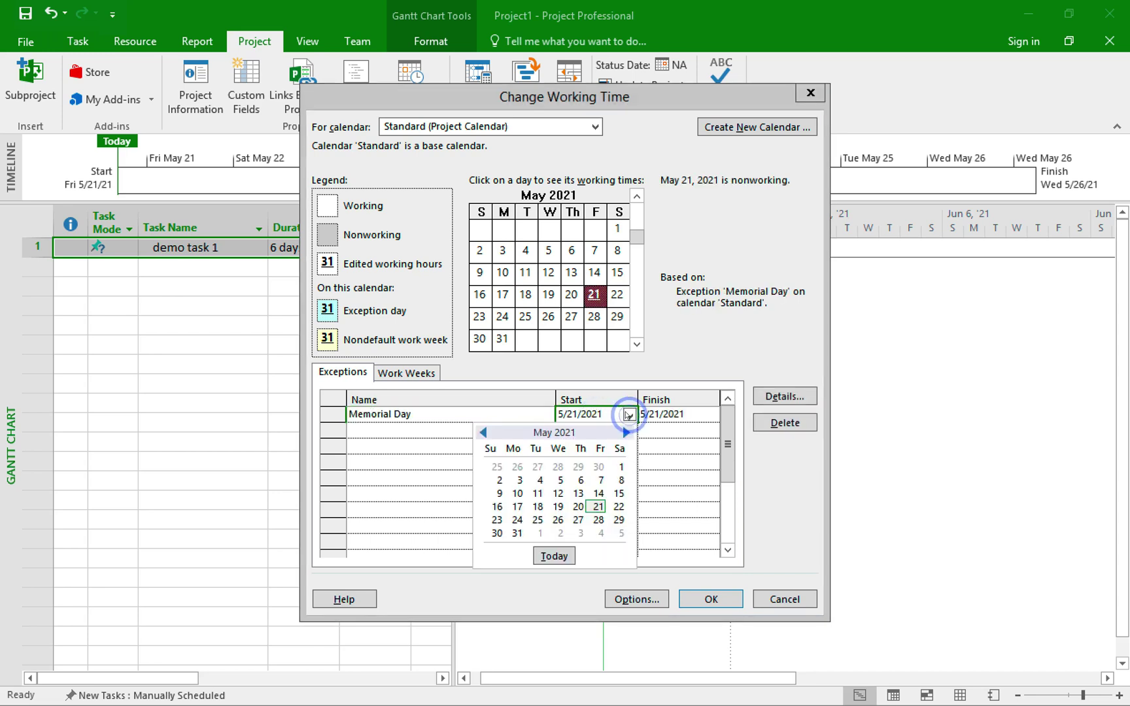
left_click(516, 533)
left_click(697, 594)
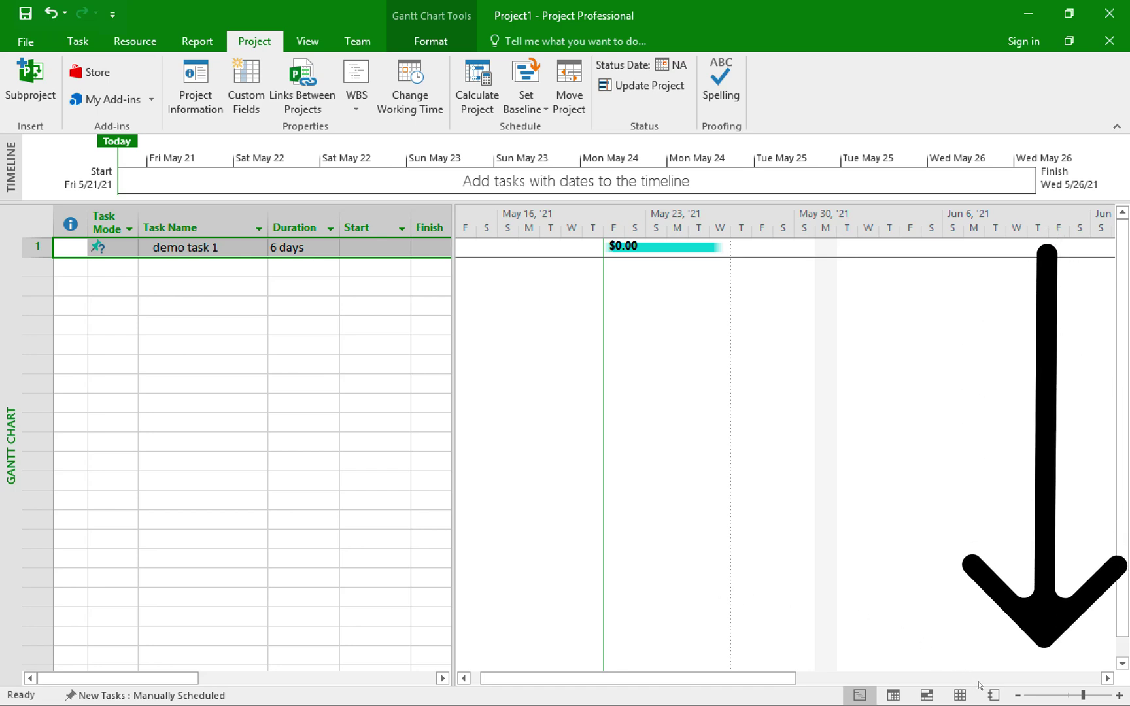
Examine the Gantt chart's timescale at coarser and finer zoom levels, from days out to years and back to weeks
left_click(1014, 693)
left_click(1014, 694)
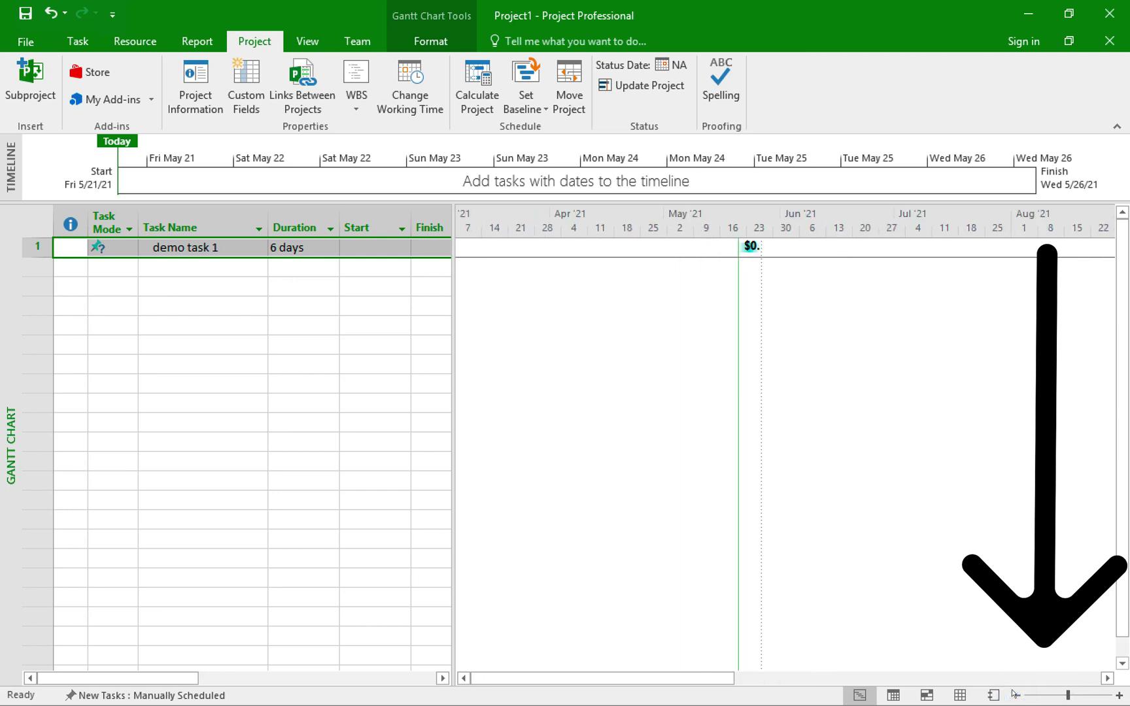
left_click(1014, 694)
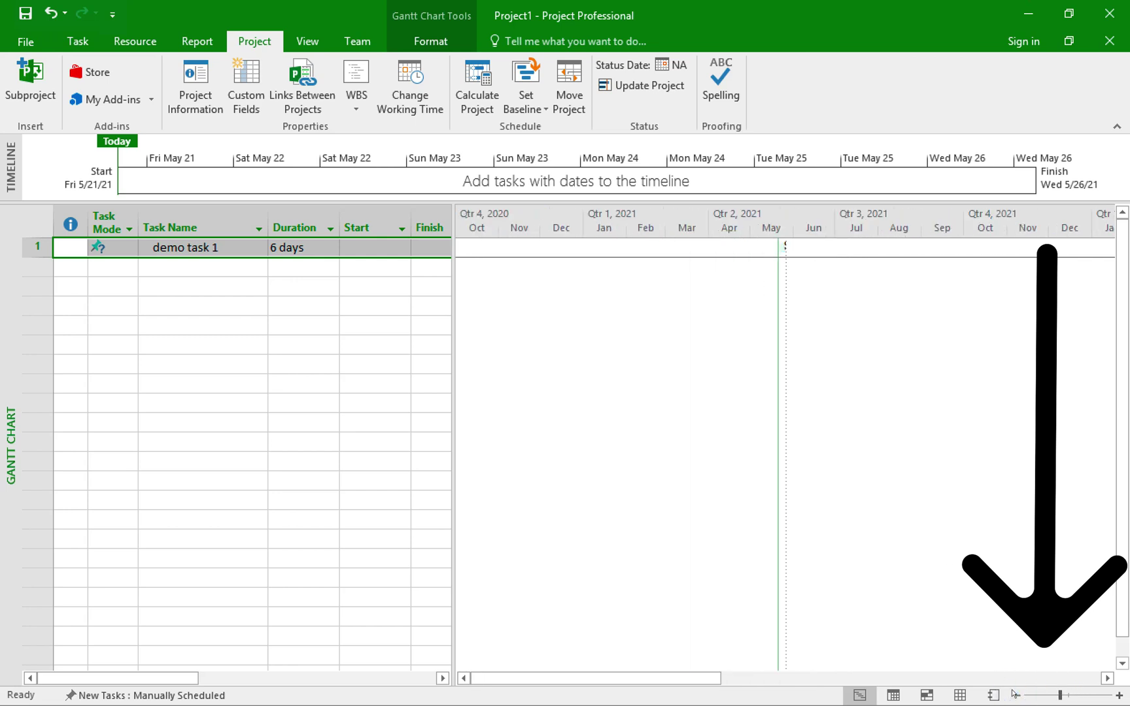
left_click(1014, 694)
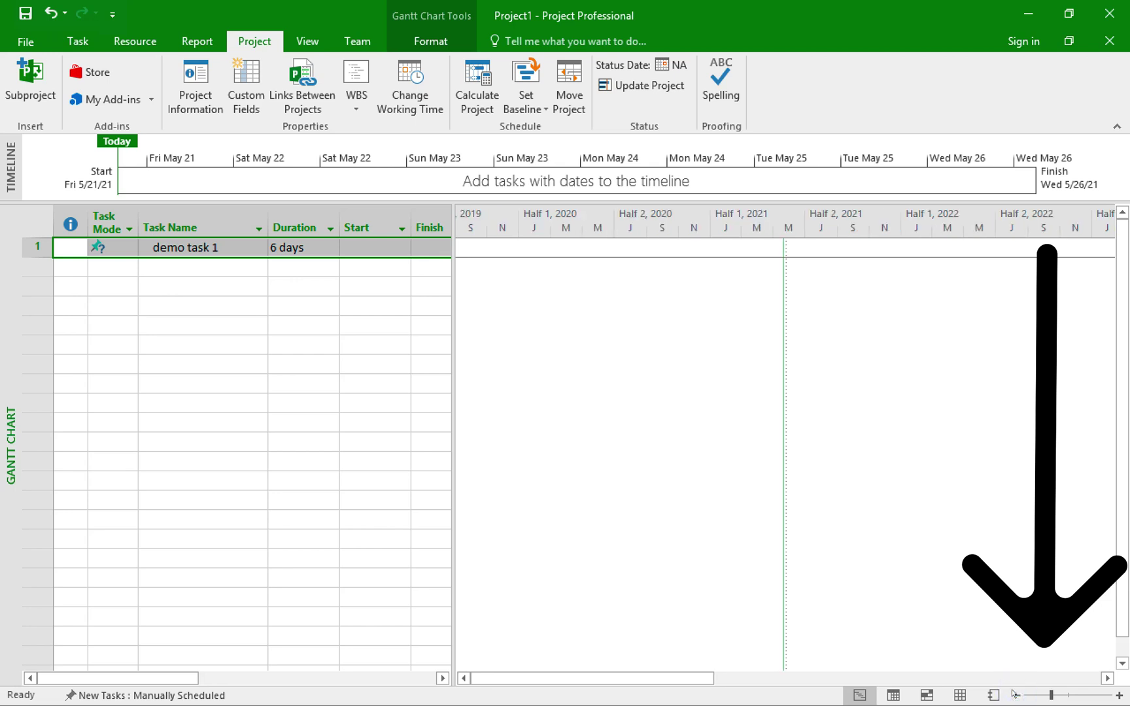
left_click(1014, 694)
left_click(1013, 694)
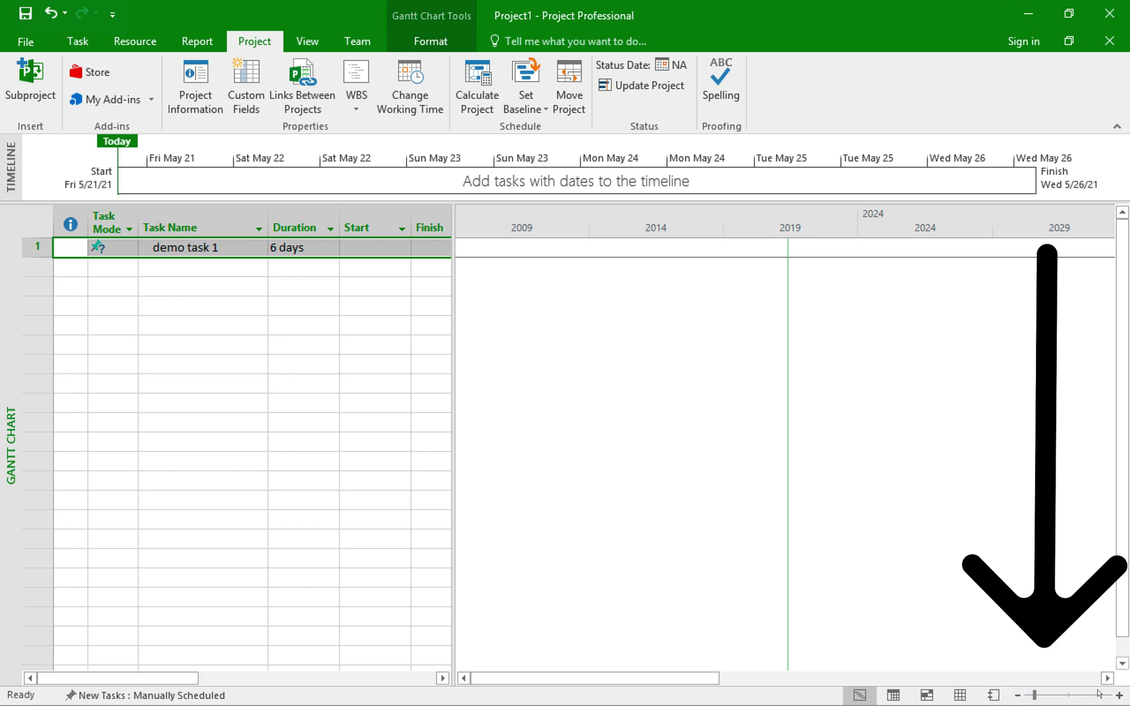
left_click(1116, 694)
left_click(1116, 694)
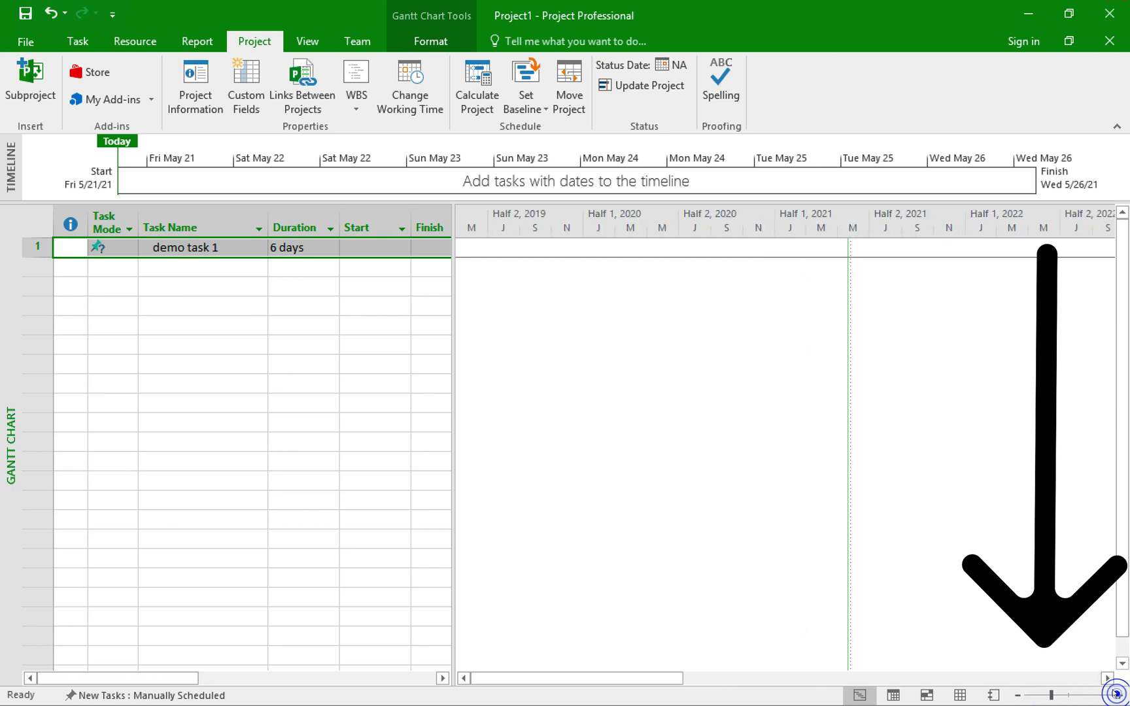
left_click(1116, 694)
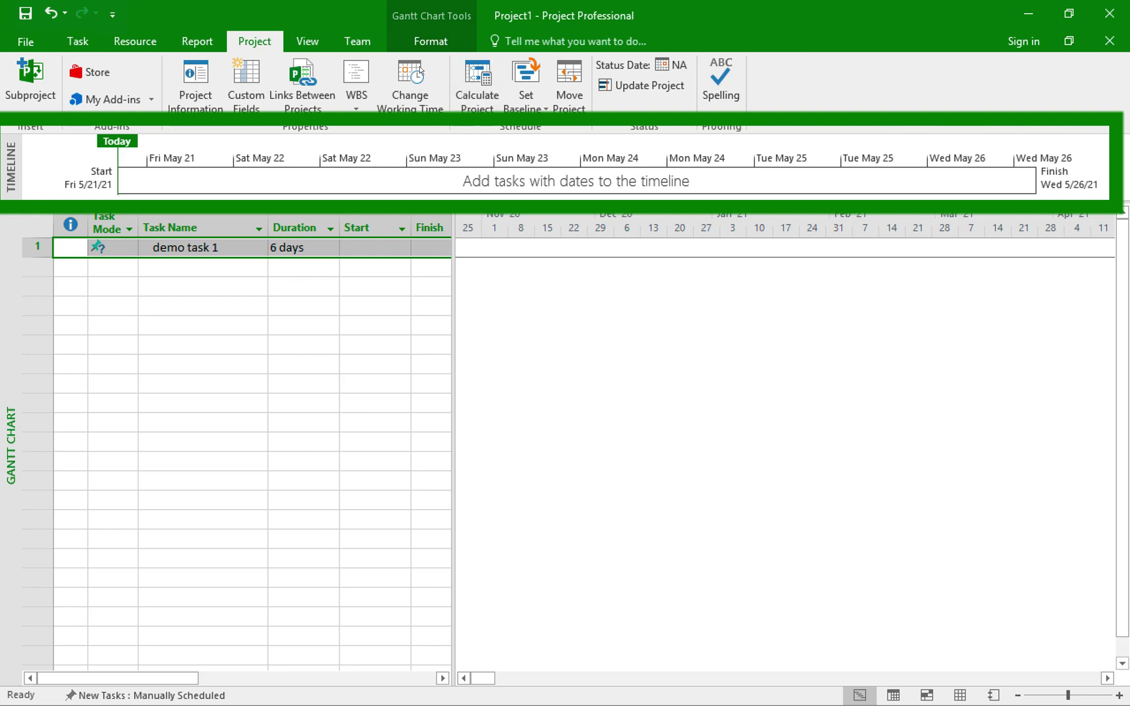
Hide the Timeline shown above the Gantt chart
left_click(298, 39)
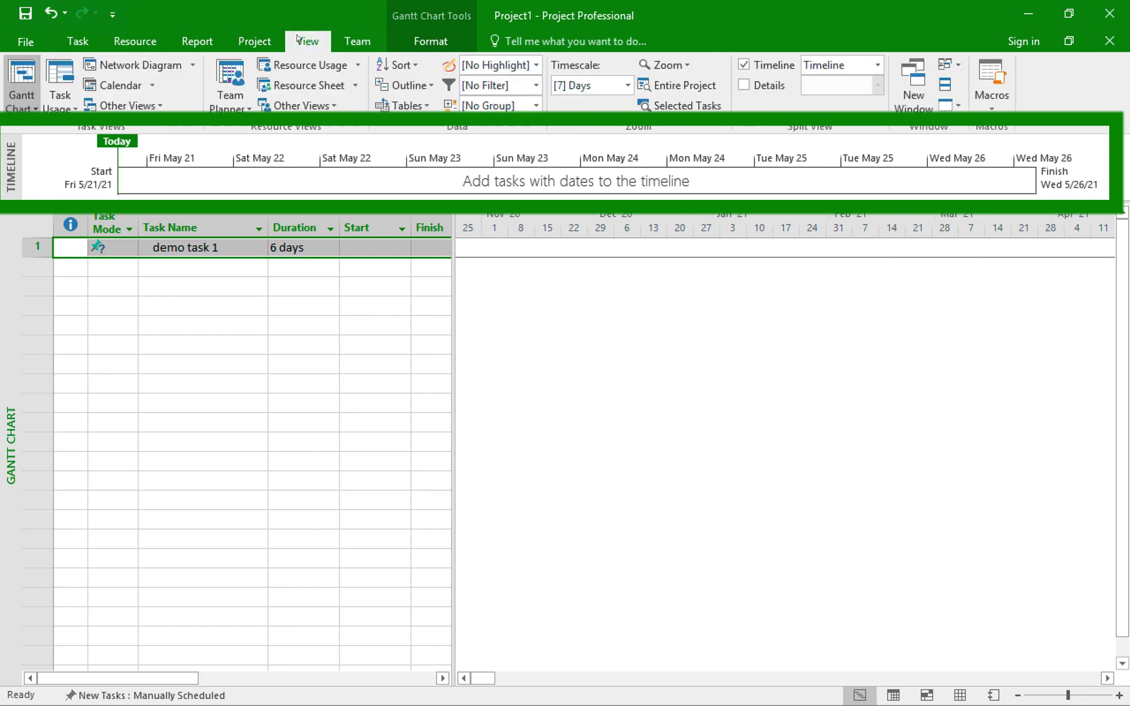
left_click(743, 64)
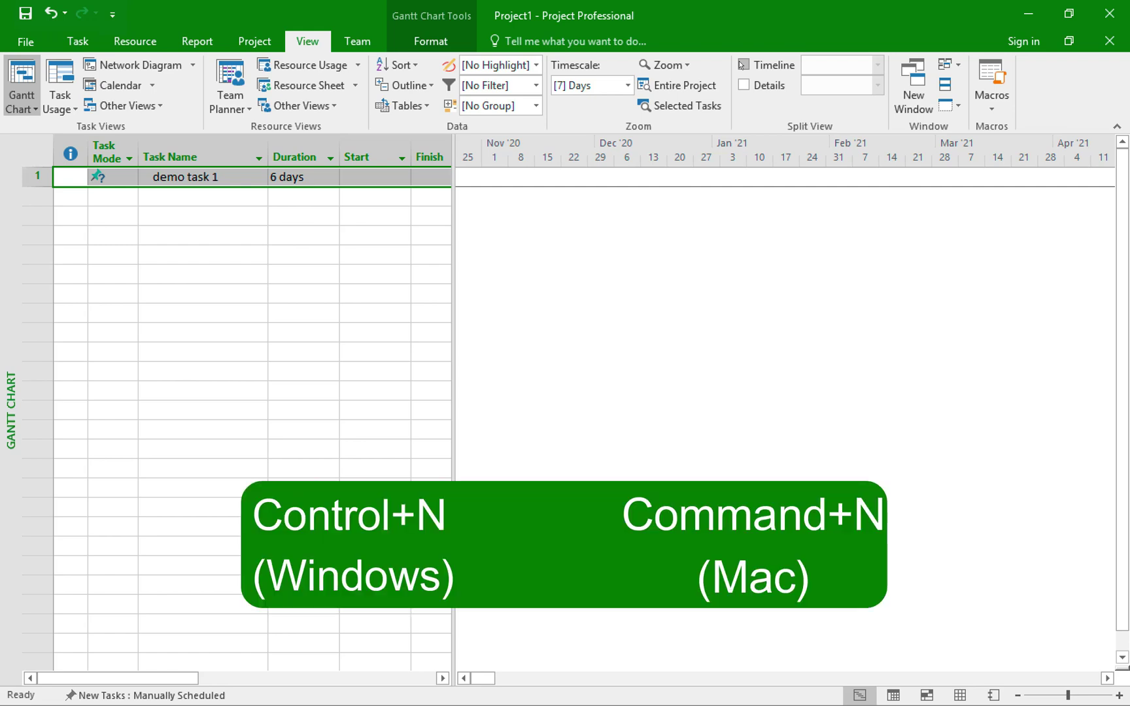
Create a new blank project and enter "Initiating" as its first task
key("ctrl+n")
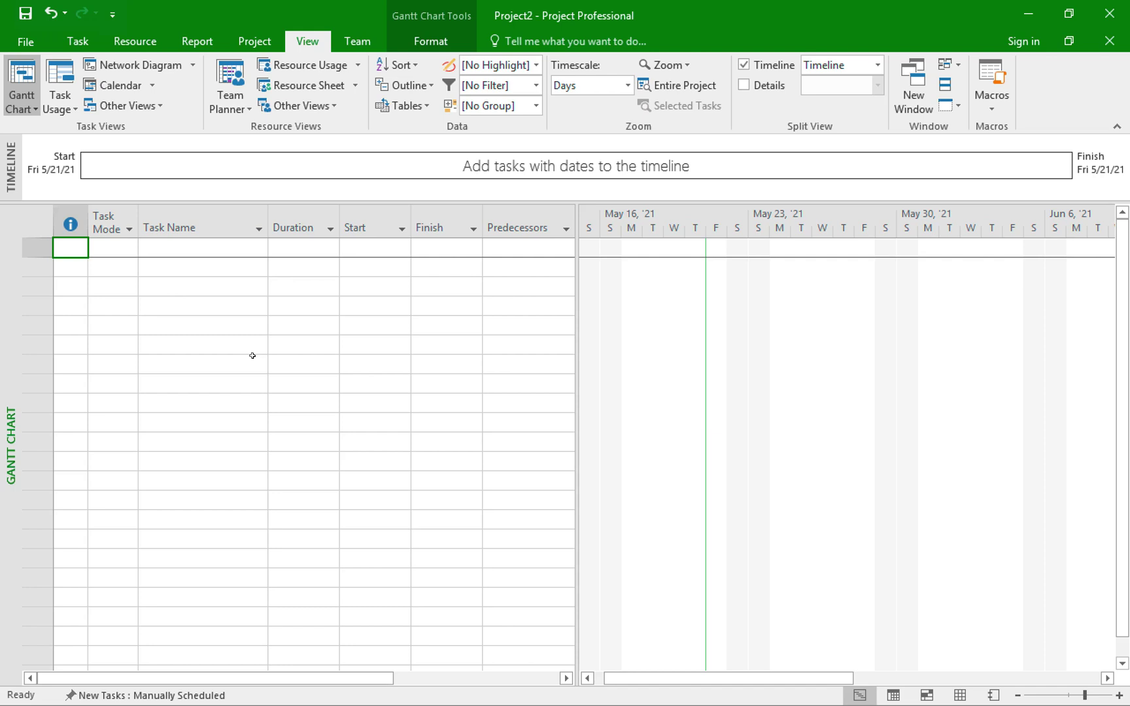
left_click(159, 243)
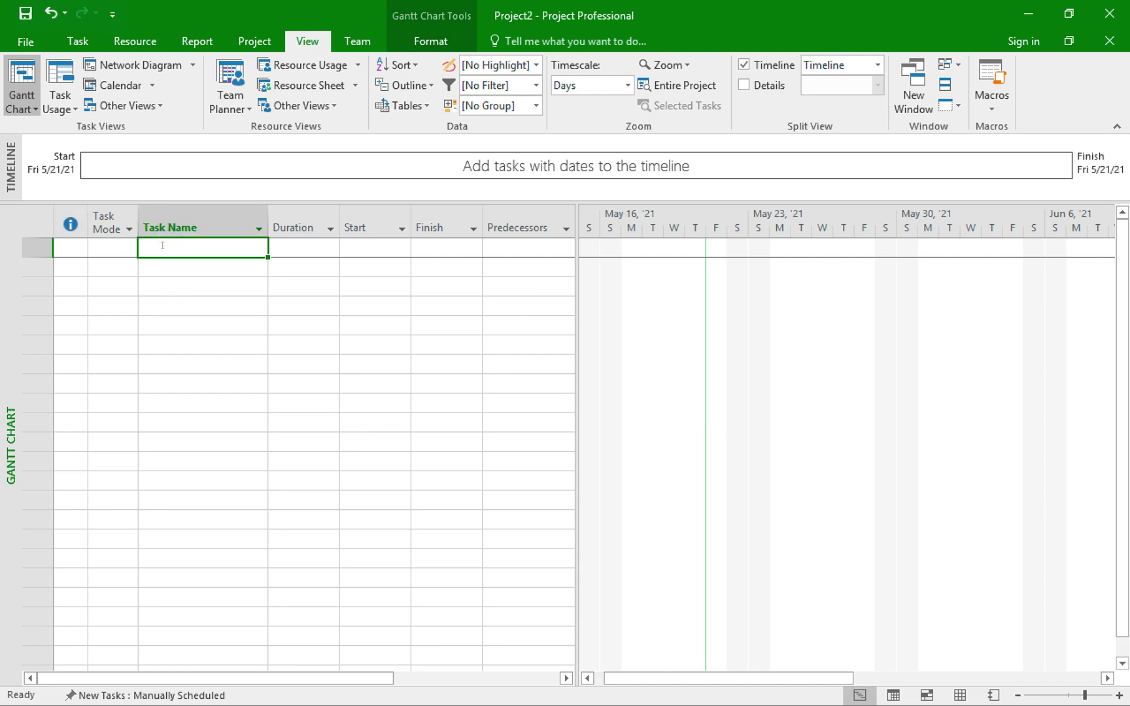
type("Initia")
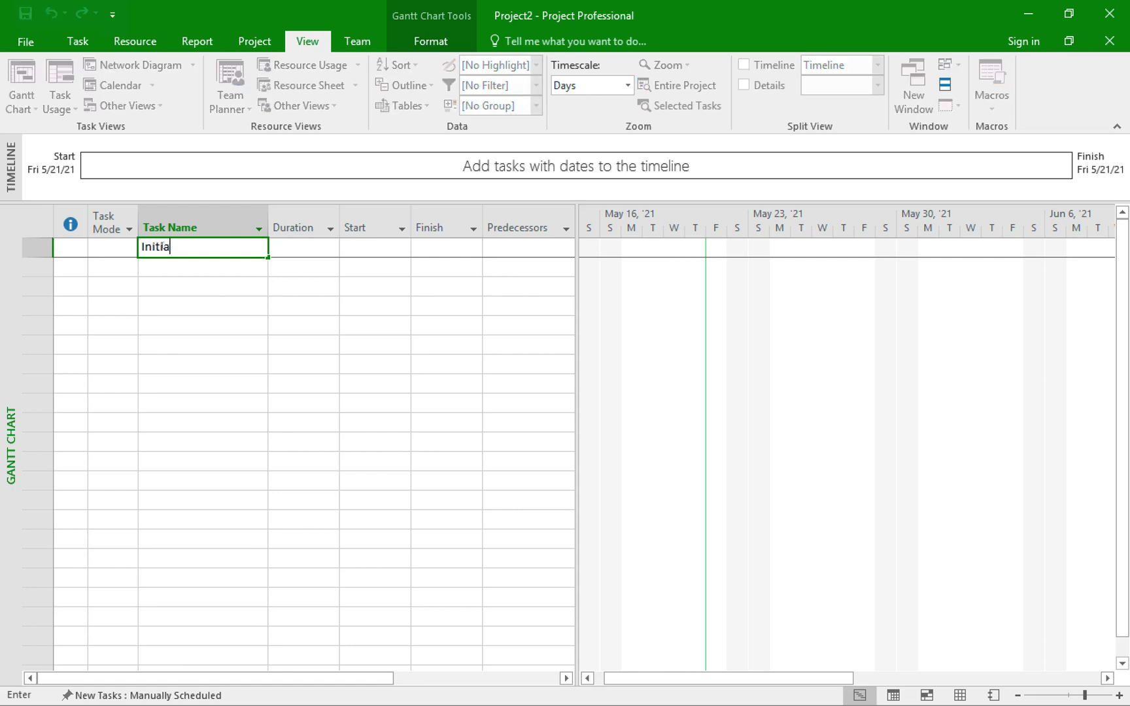
type("ting")
key("Return")
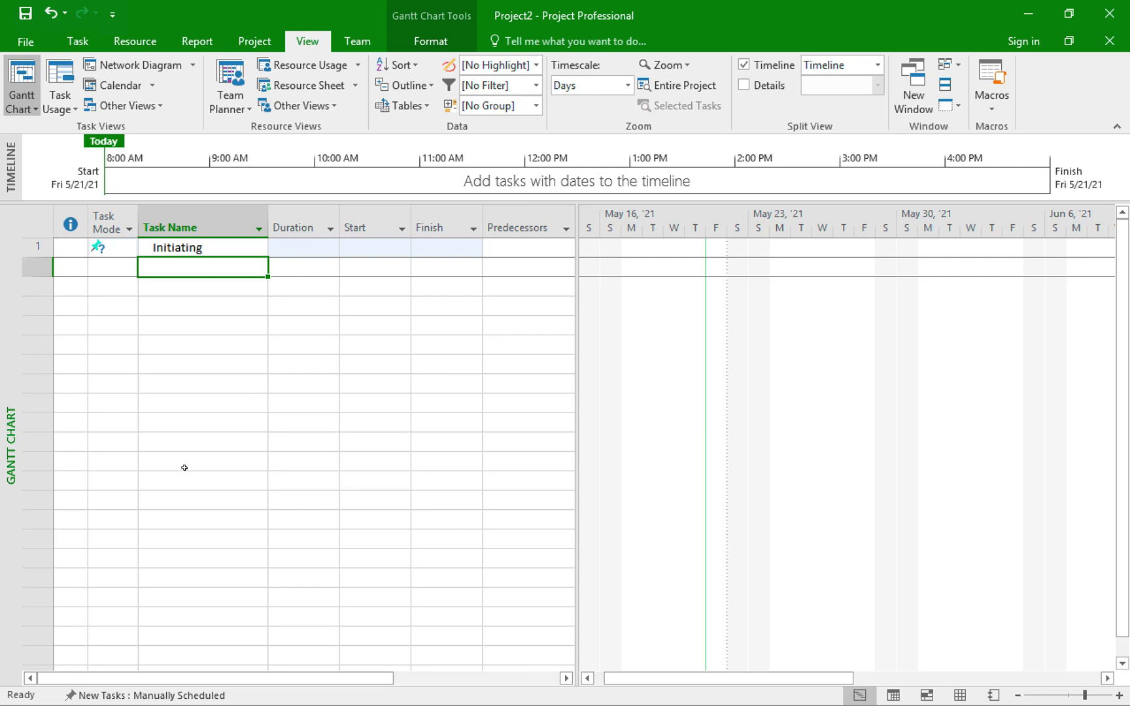
Add the tasks "Create project team" and "develop project charter" below Initiating
type("Cre")
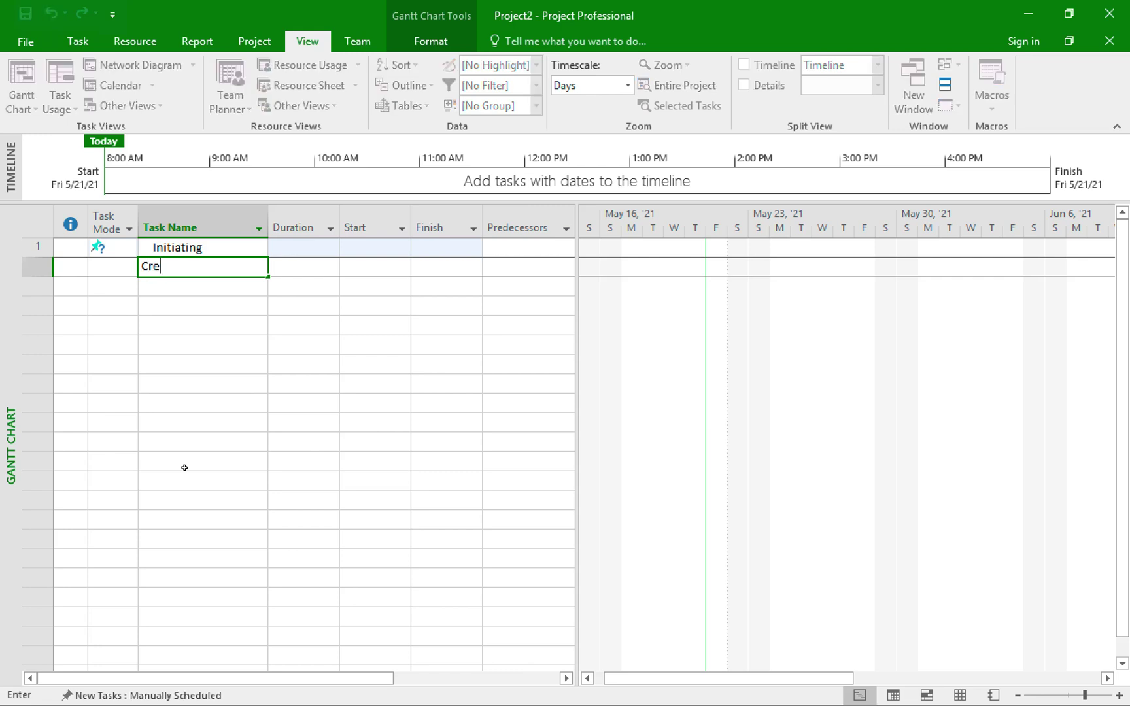
type("ate project team")
key("Return")
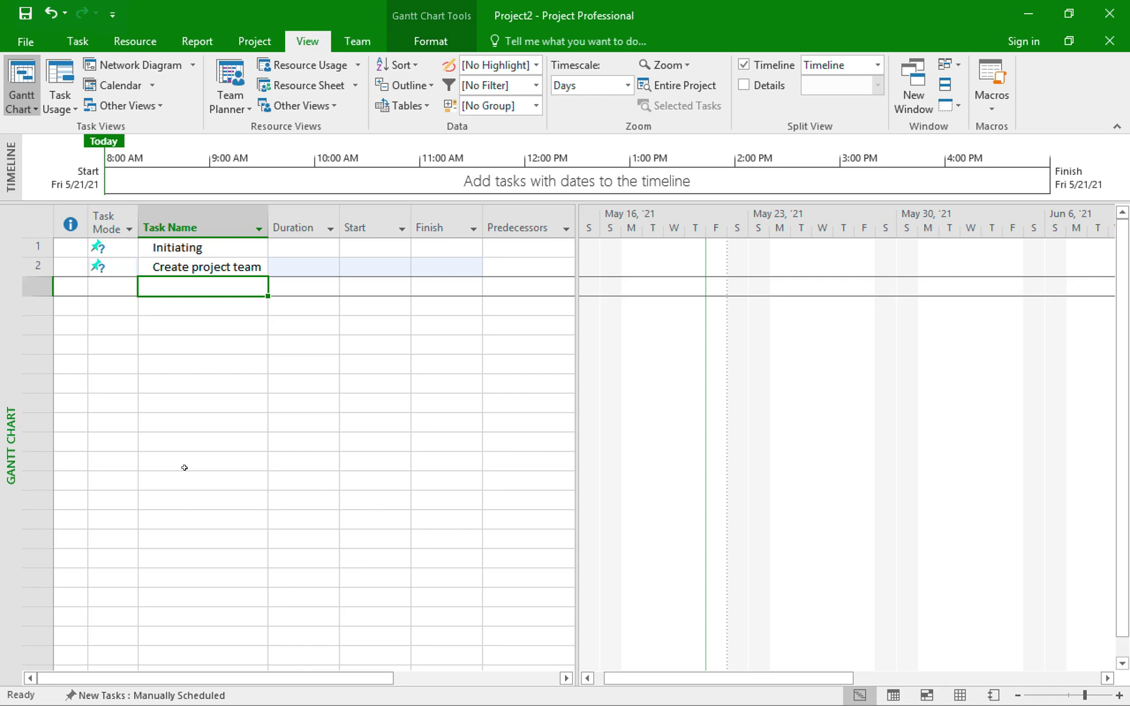
type("develop ")
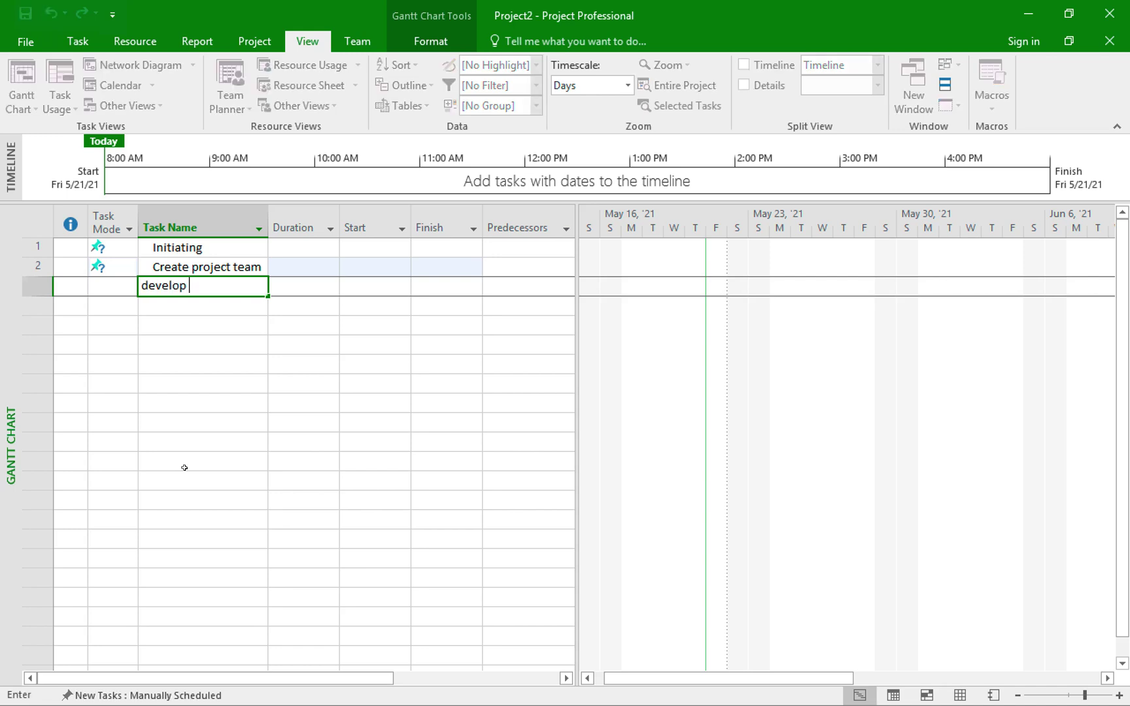
type("project charter")
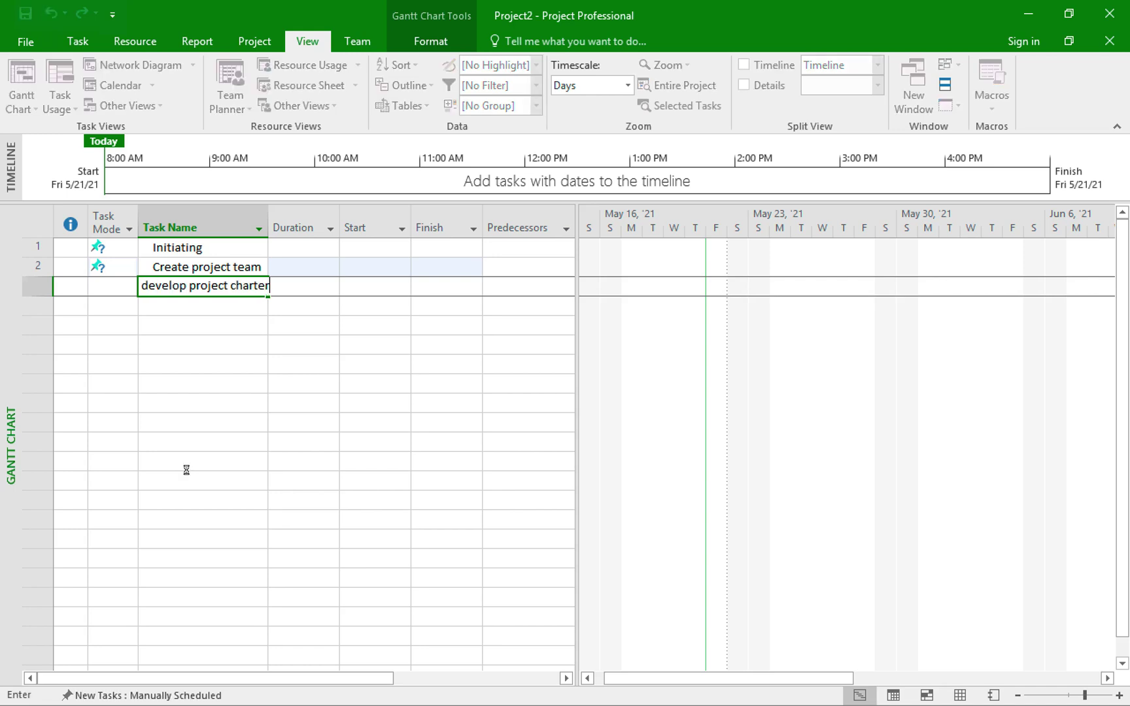
key("Return")
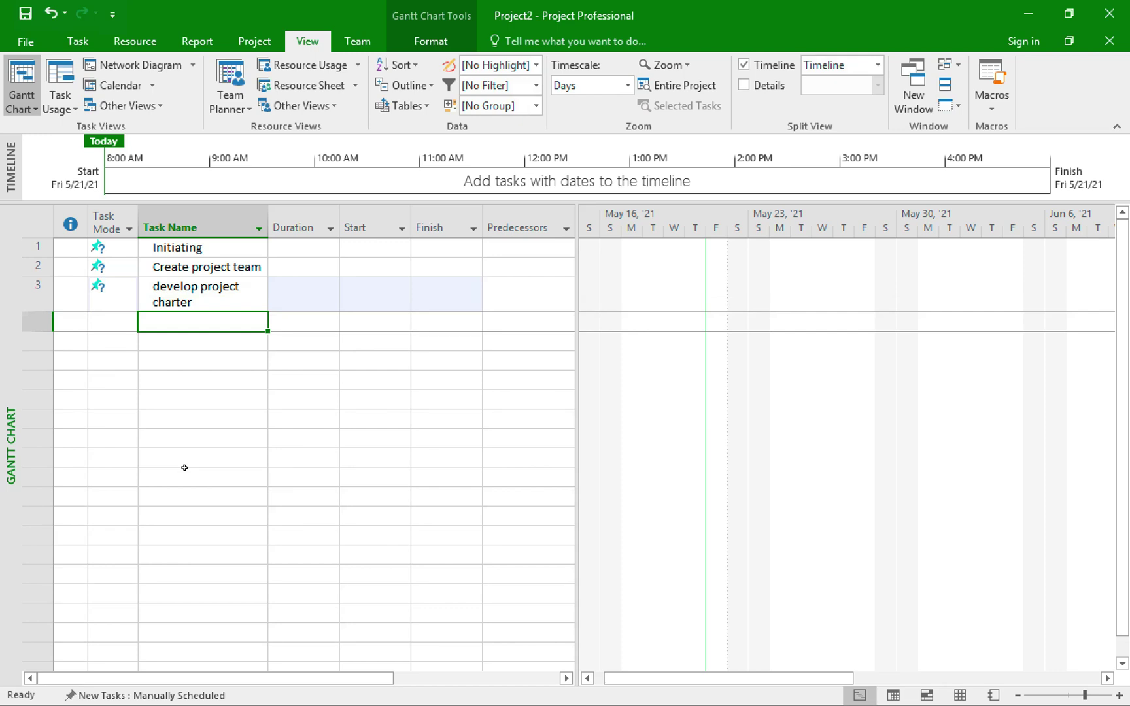
Add the tasks "Planning", "Develop scope statement" and "Develop and refine other plans" at the end of the task list
type("Planning")
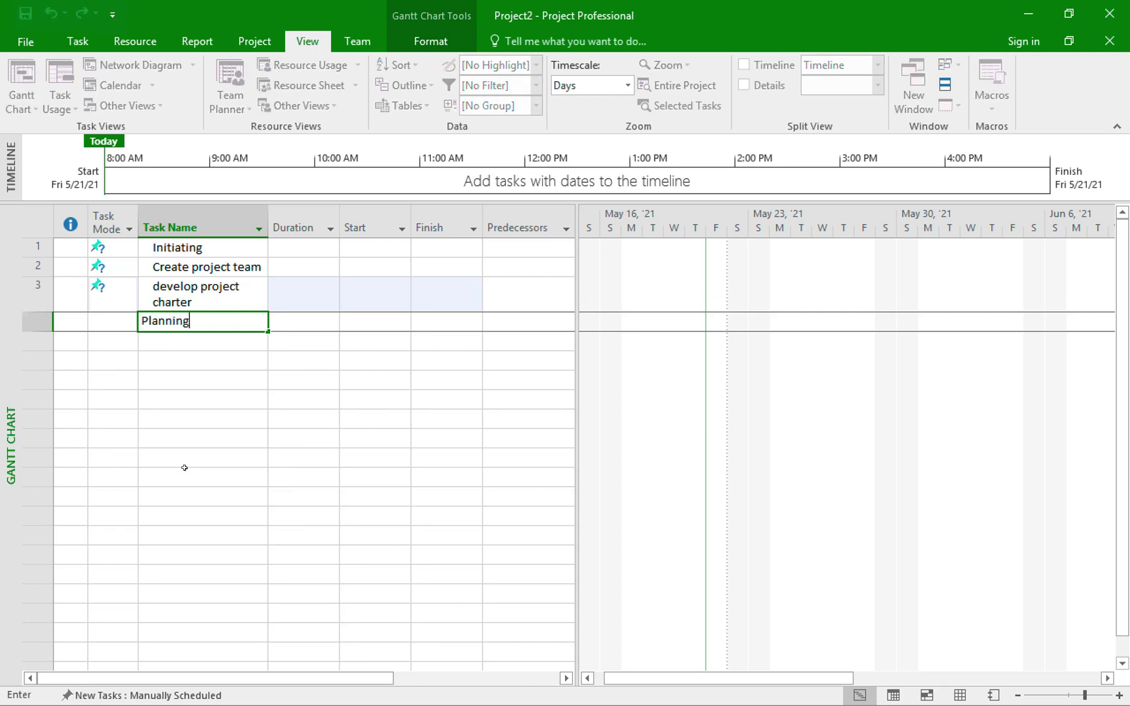
key("Return")
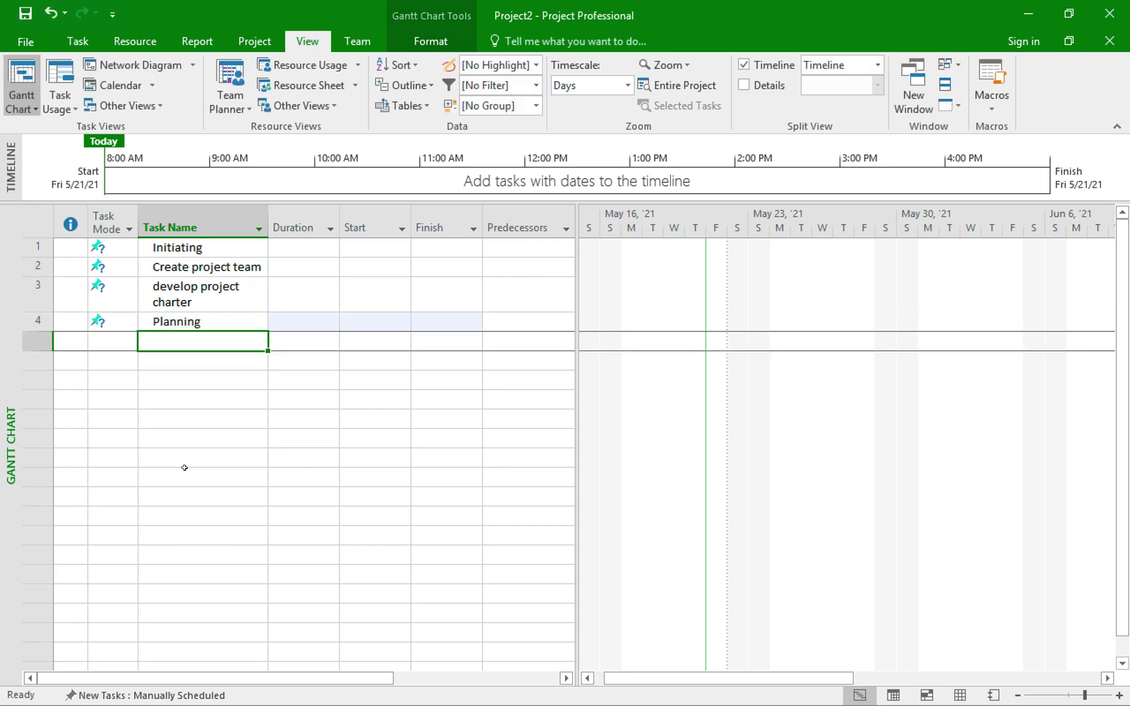
type("De")
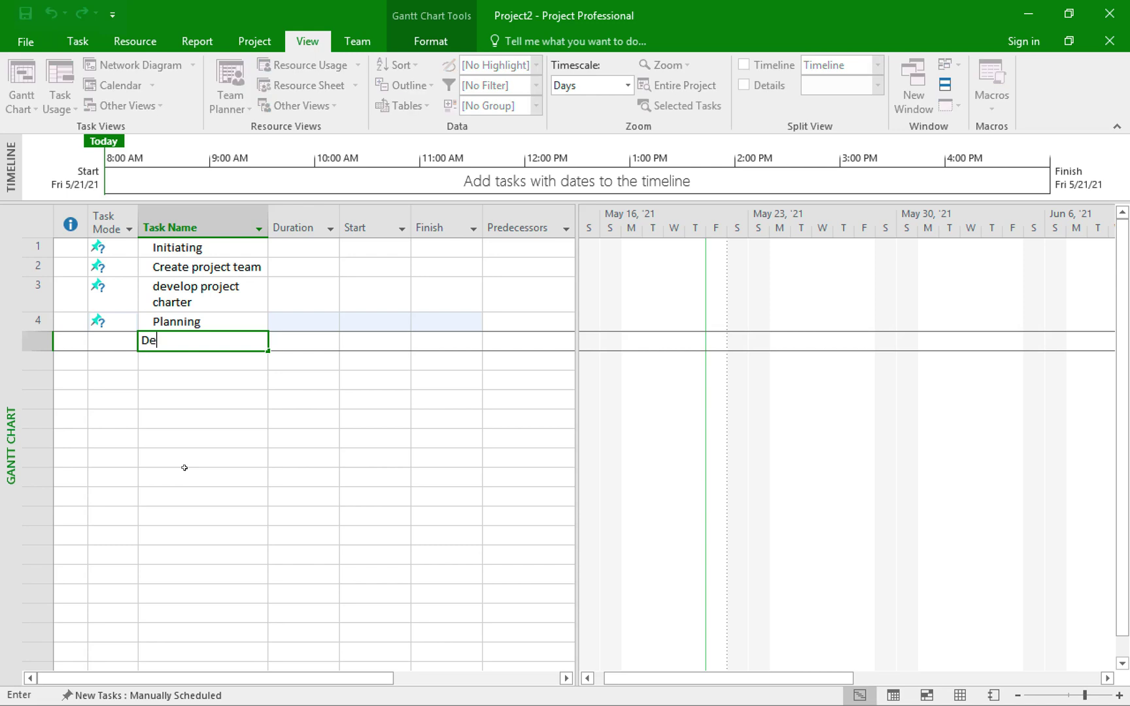
type("velop scope statement")
key("Return")
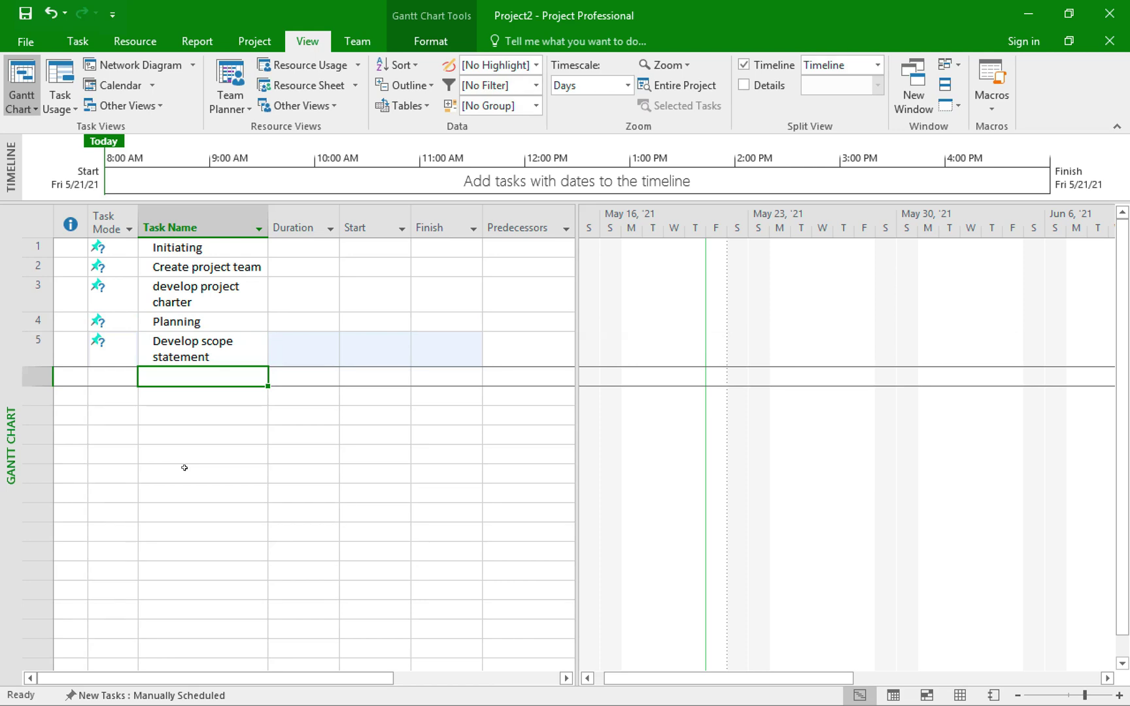
type("Develop and ")
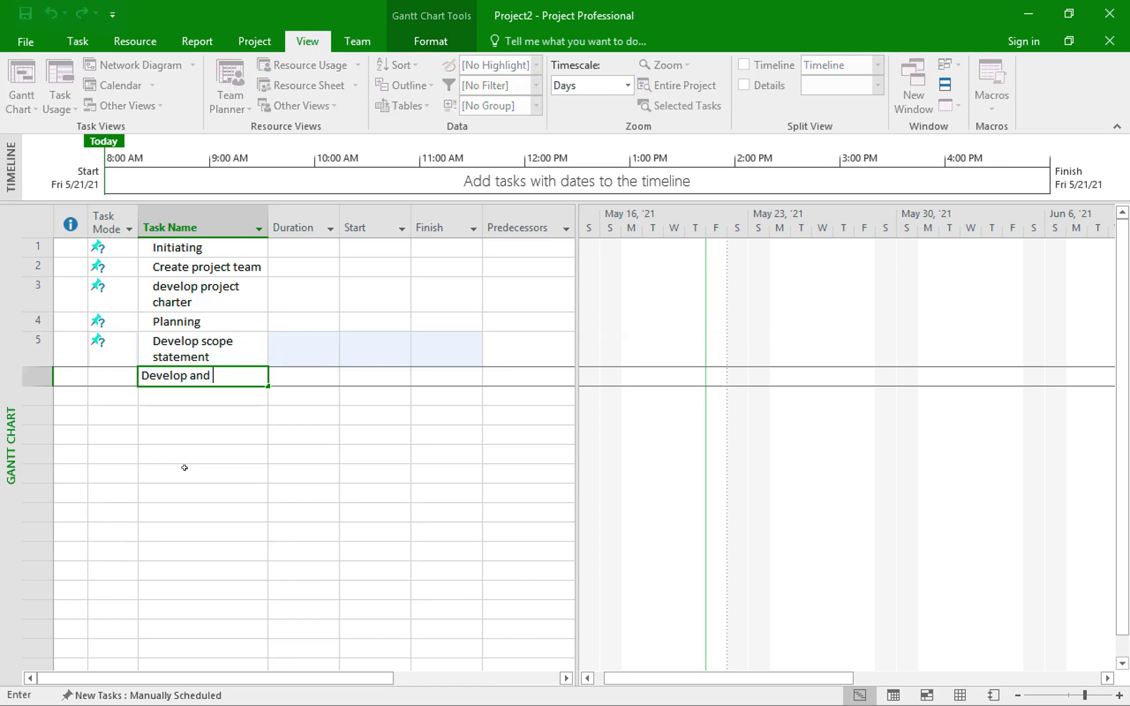
type("refine other plans")
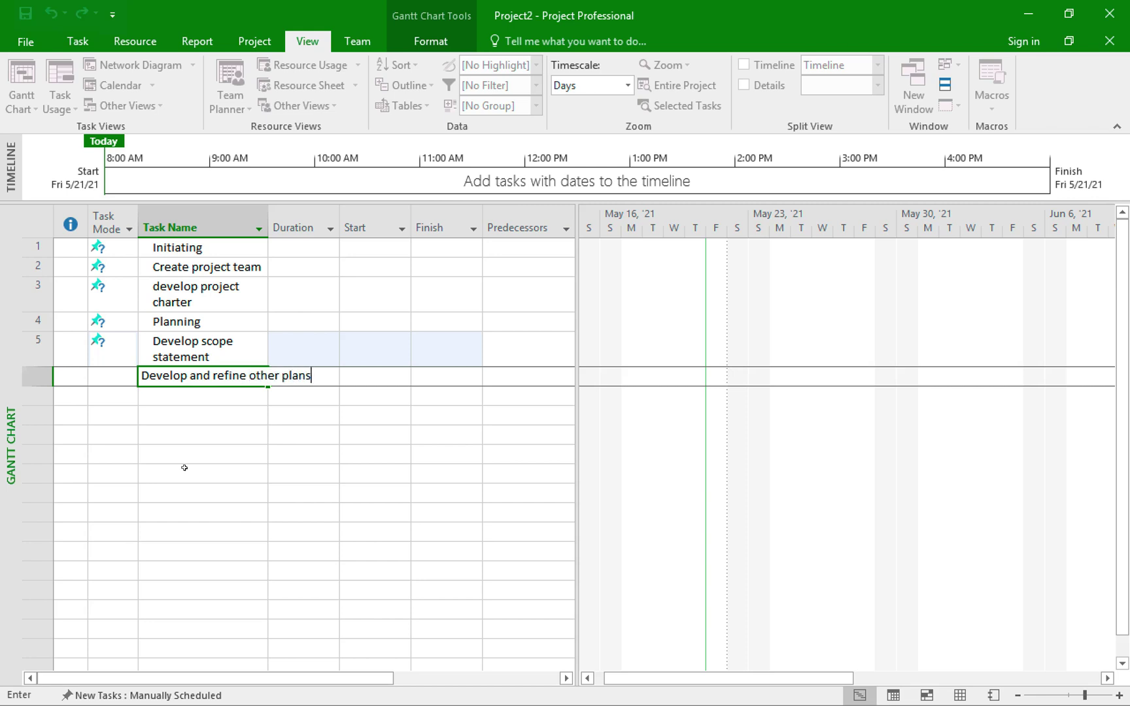
key("Return")
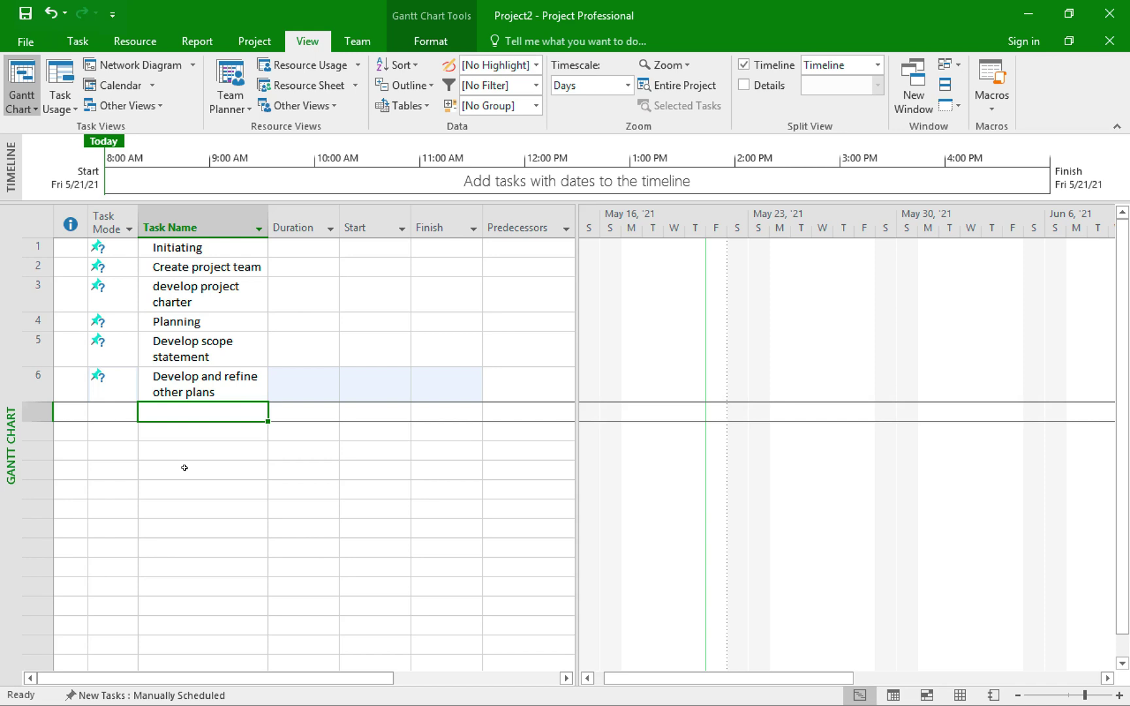
Add the tasks "Executing" and "Monitoring" after the planning tasks
type("Executing")
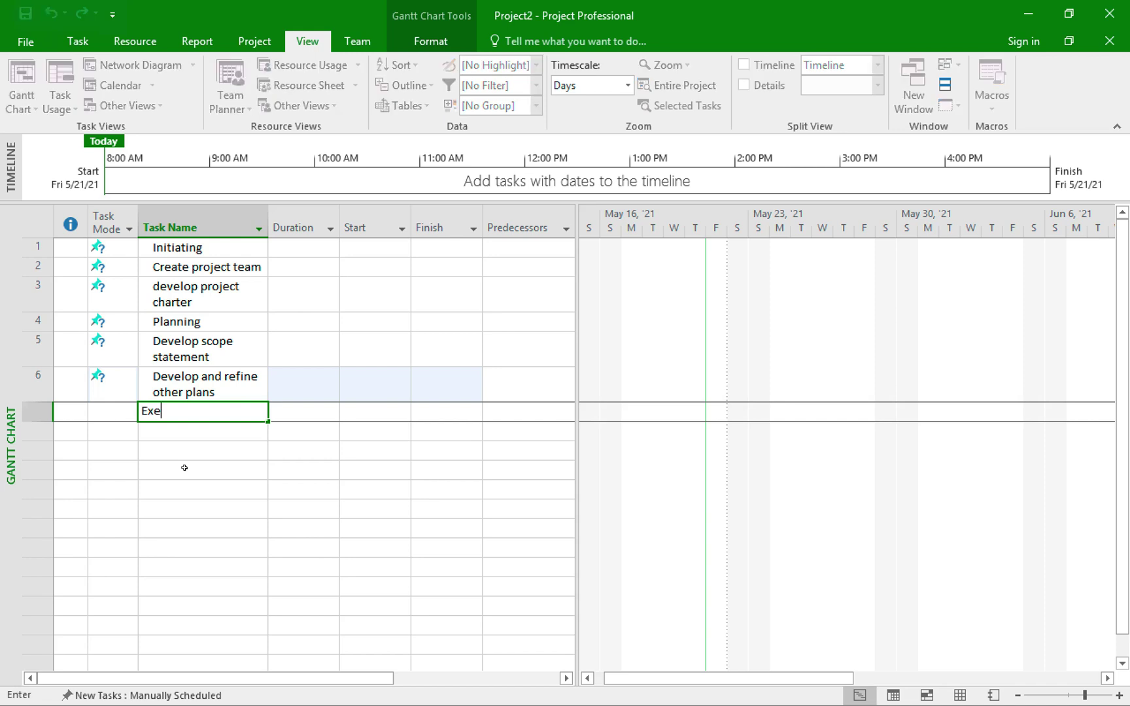
key("Return")
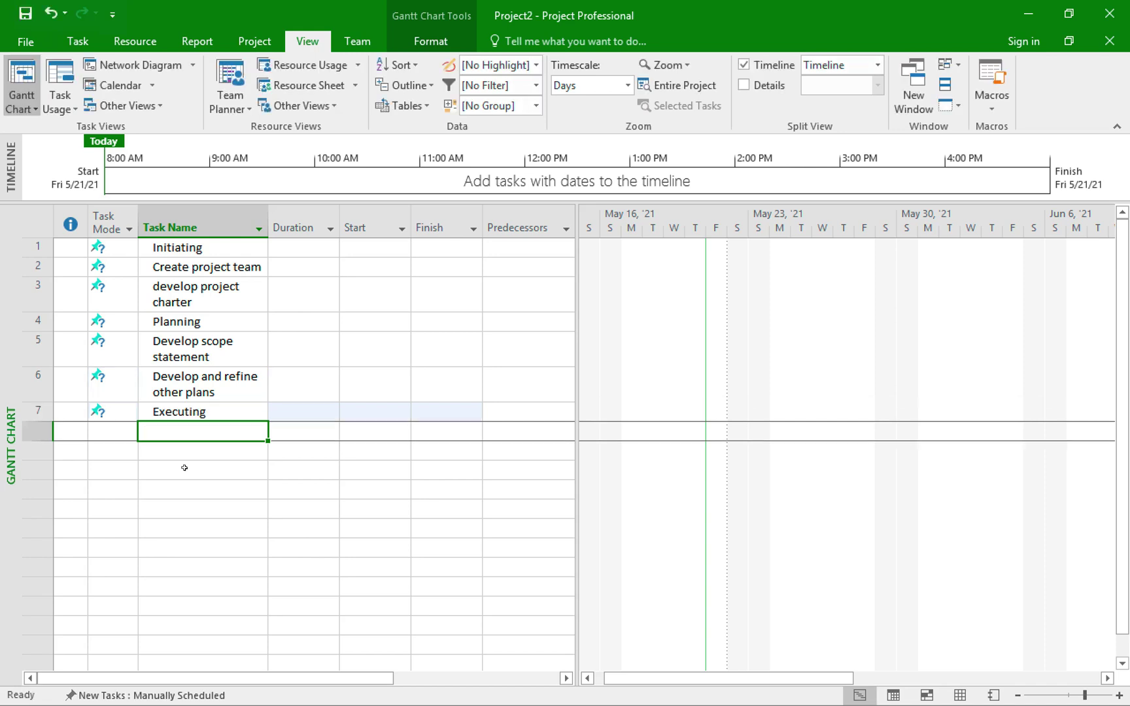
type("Montoi")
key("BackSpace")
key("BackSpace")
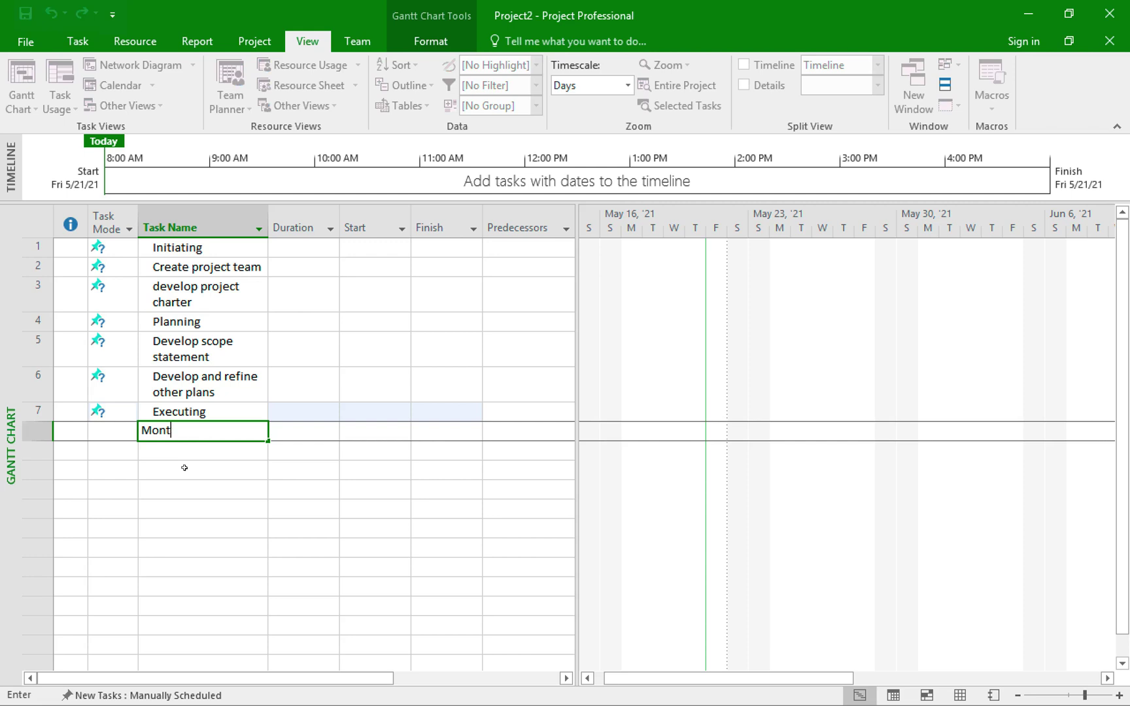
key("BackSpace")
type("itoring")
key("Return")
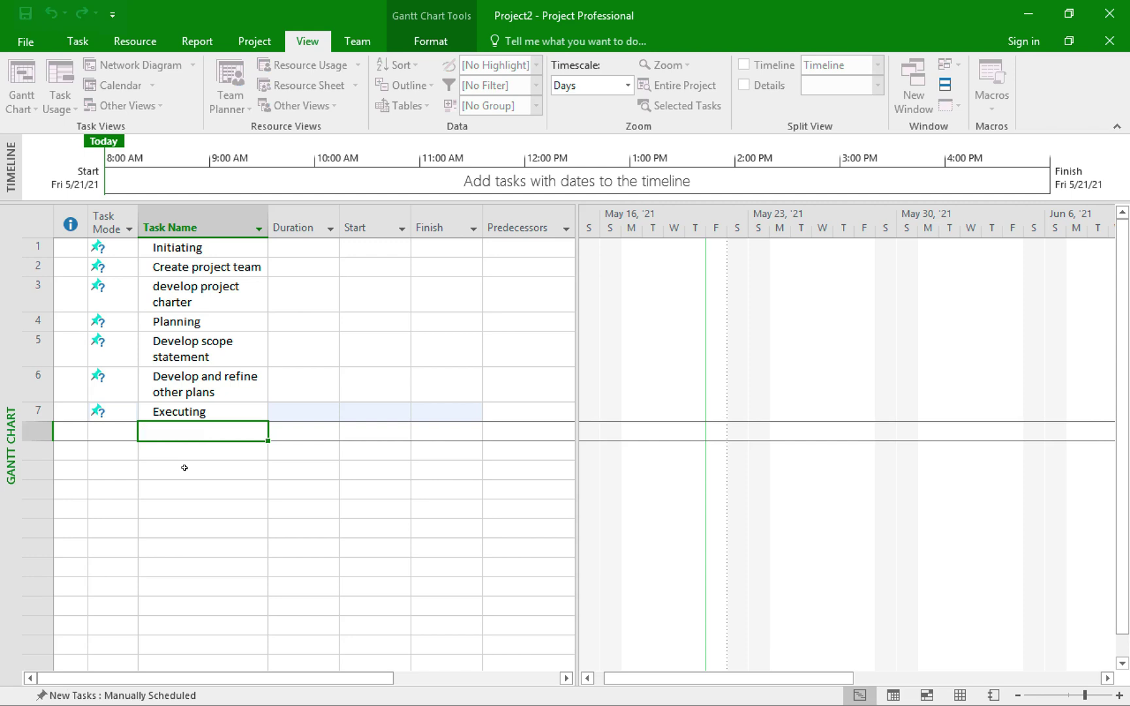
Add "Closing" and "Project Delivered" as the last two tasks in the list
type("Closing")
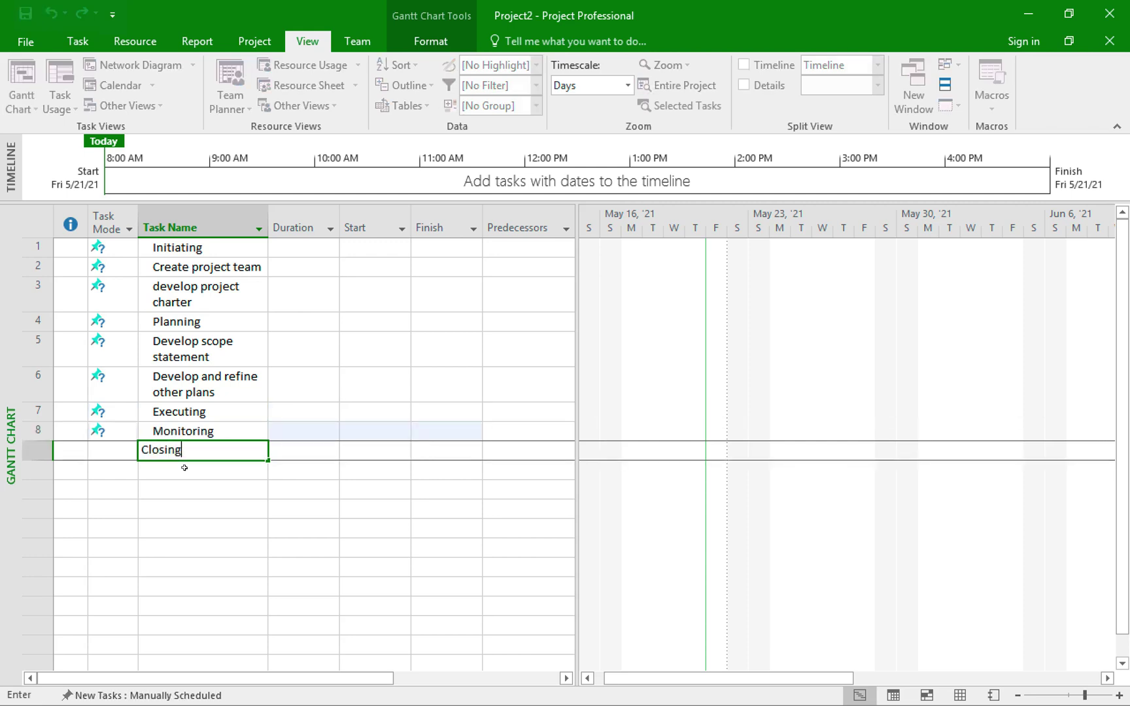
key("Return")
type("Project Delivered")
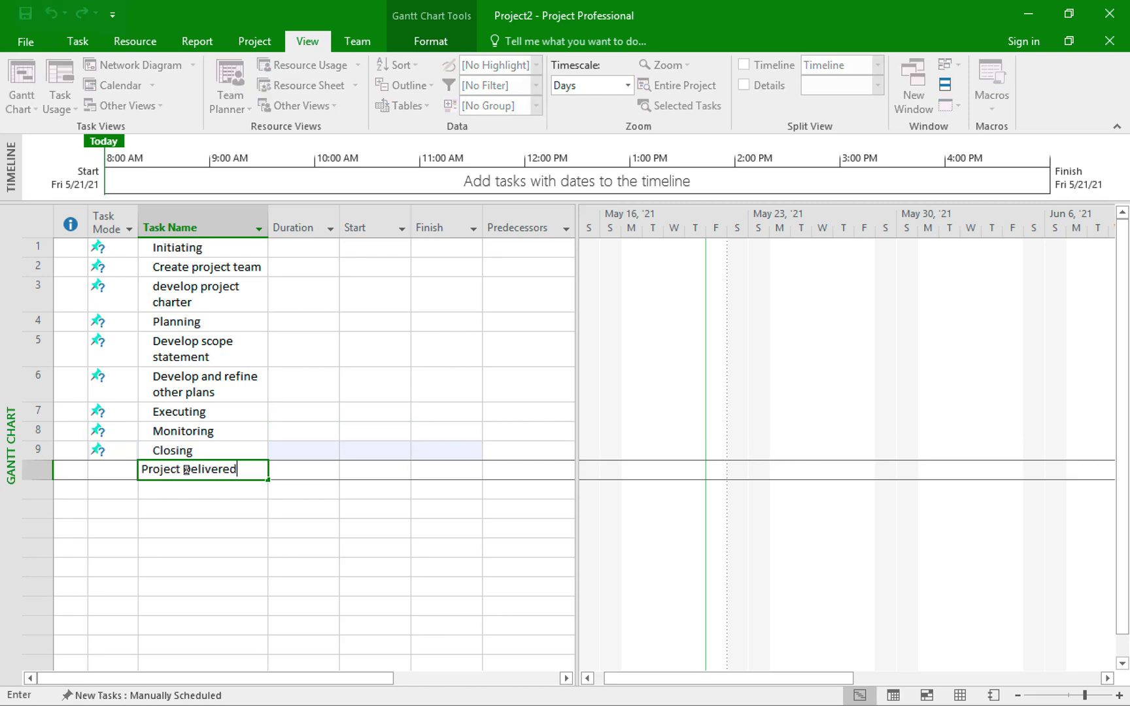
key("Return")
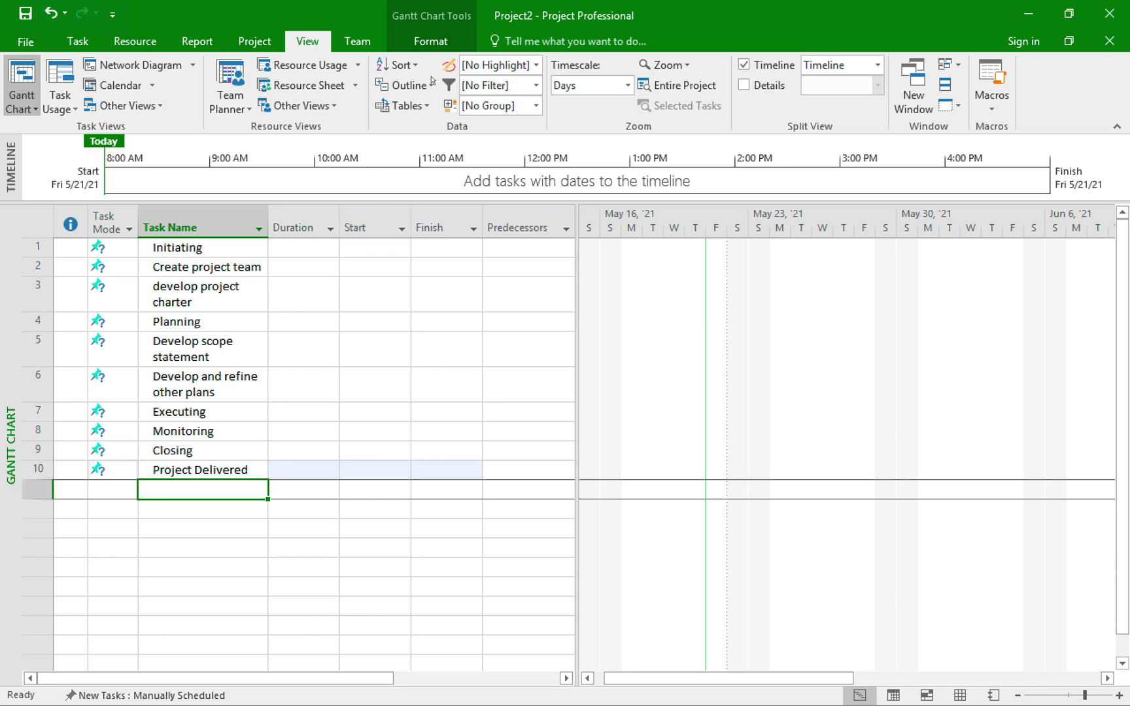
Show the project summary task above the task list, and collapse and re-expand its subtasks
left_click(423, 39)
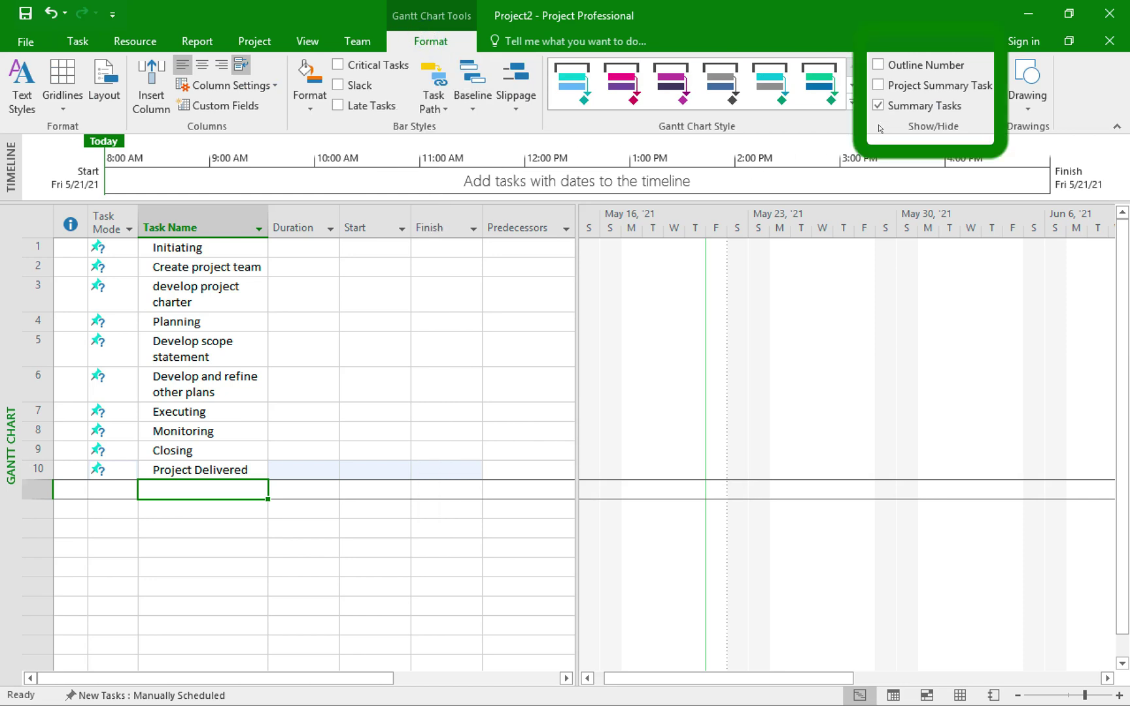
left_click(877, 85)
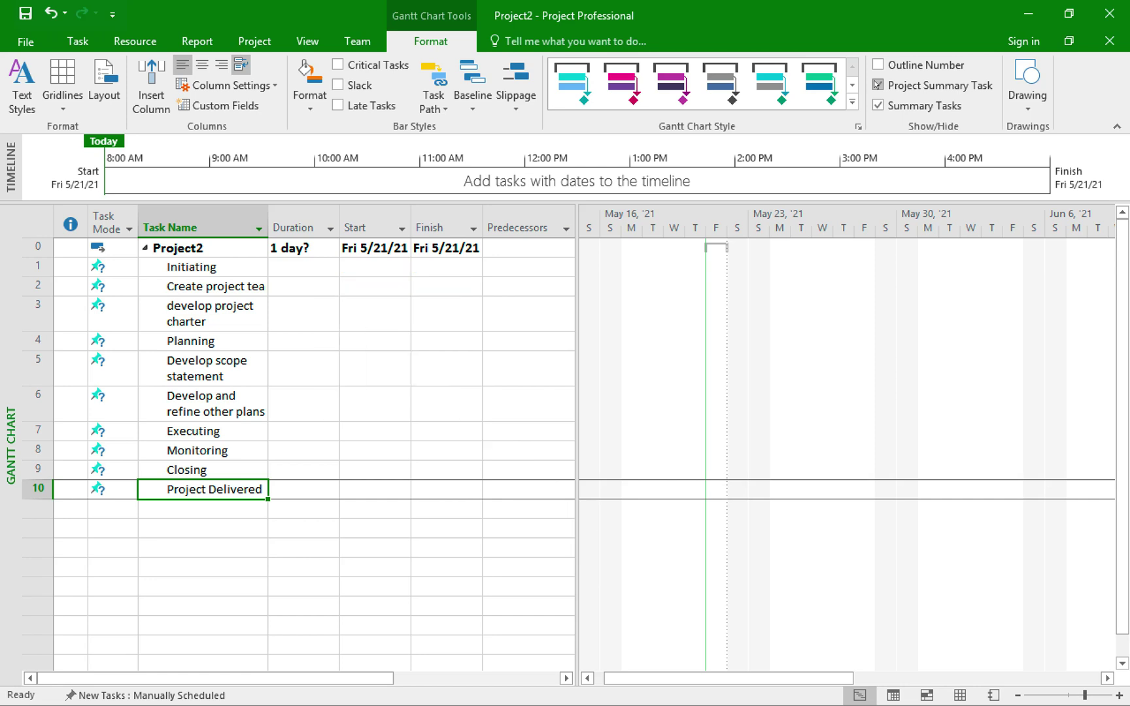
left_click(144, 247)
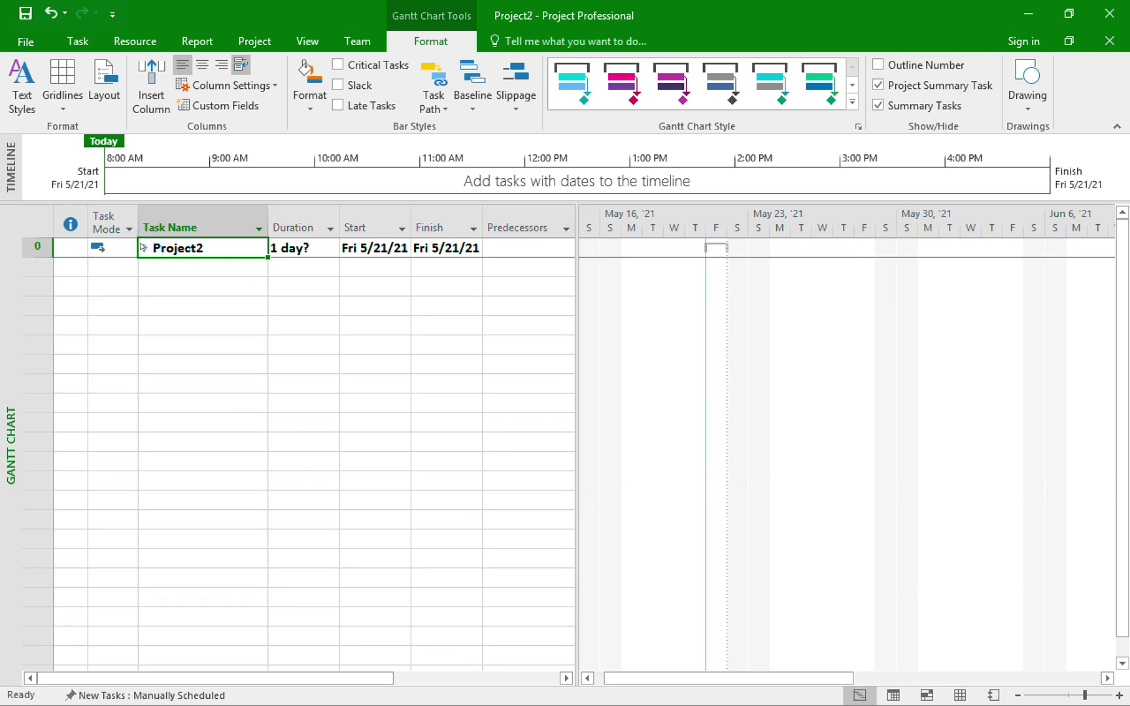
left_click(144, 247)
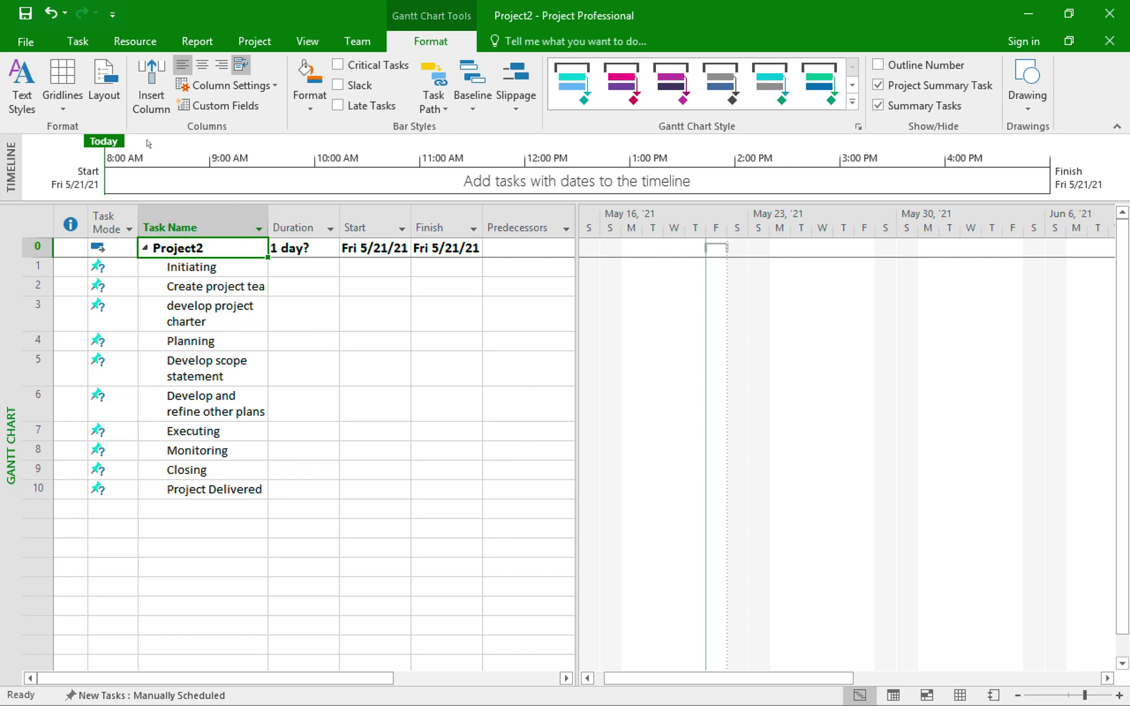
Fit the Task Name column to its contents and indent "Create project team" and "develop project charter" as subtasks of Initiating
left_click(75, 36)
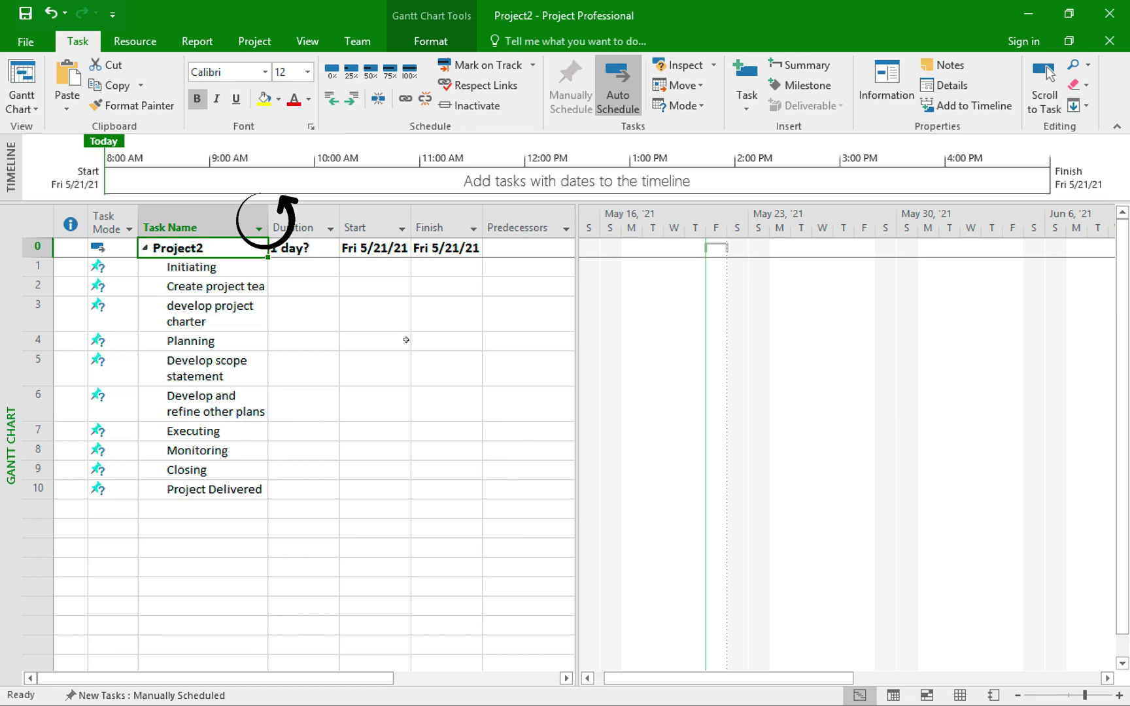
double_click(262, 213)
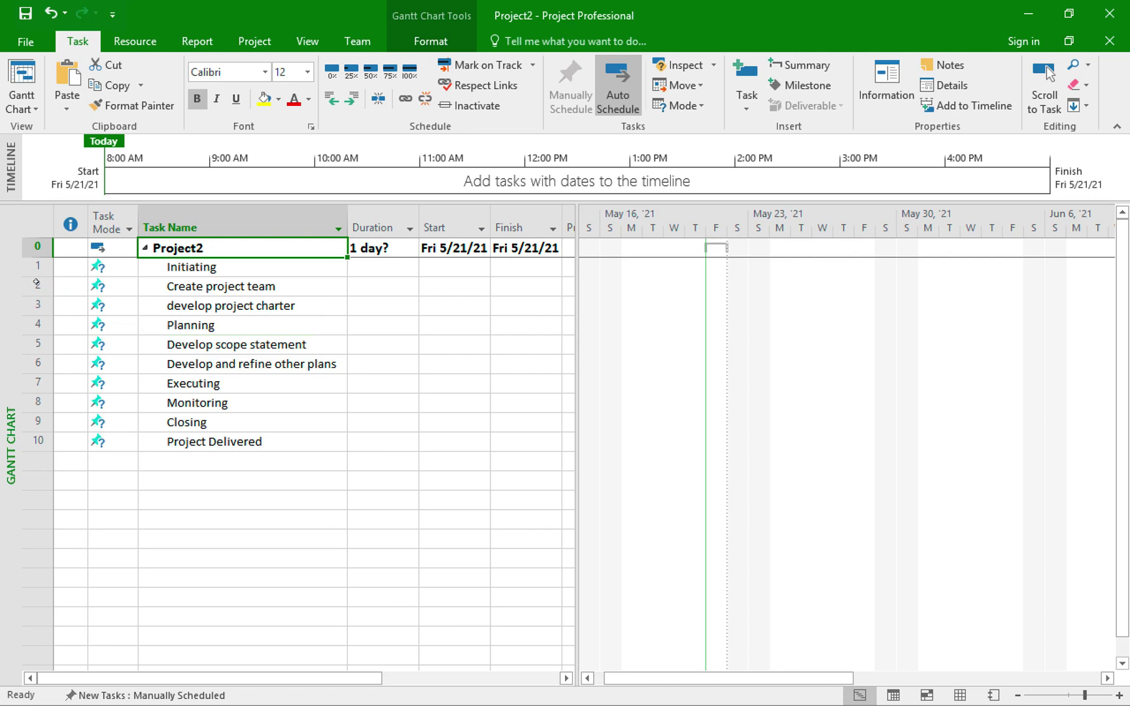
left_click_drag(32, 283, 38, 301)
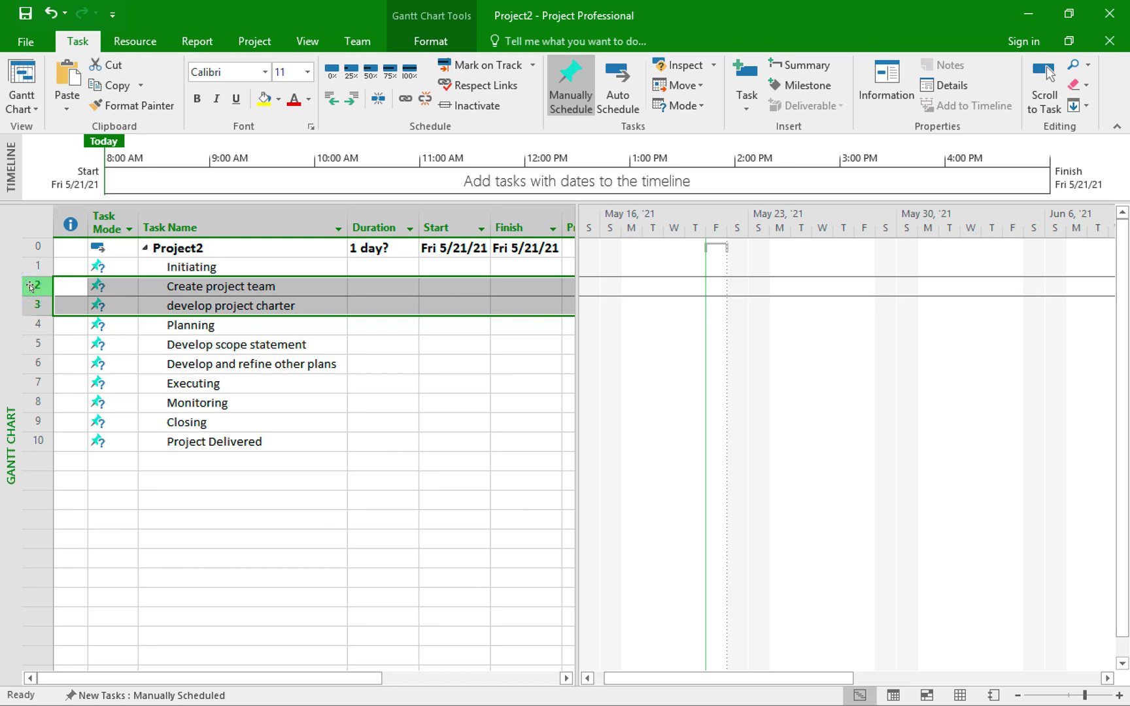
left_click(350, 97)
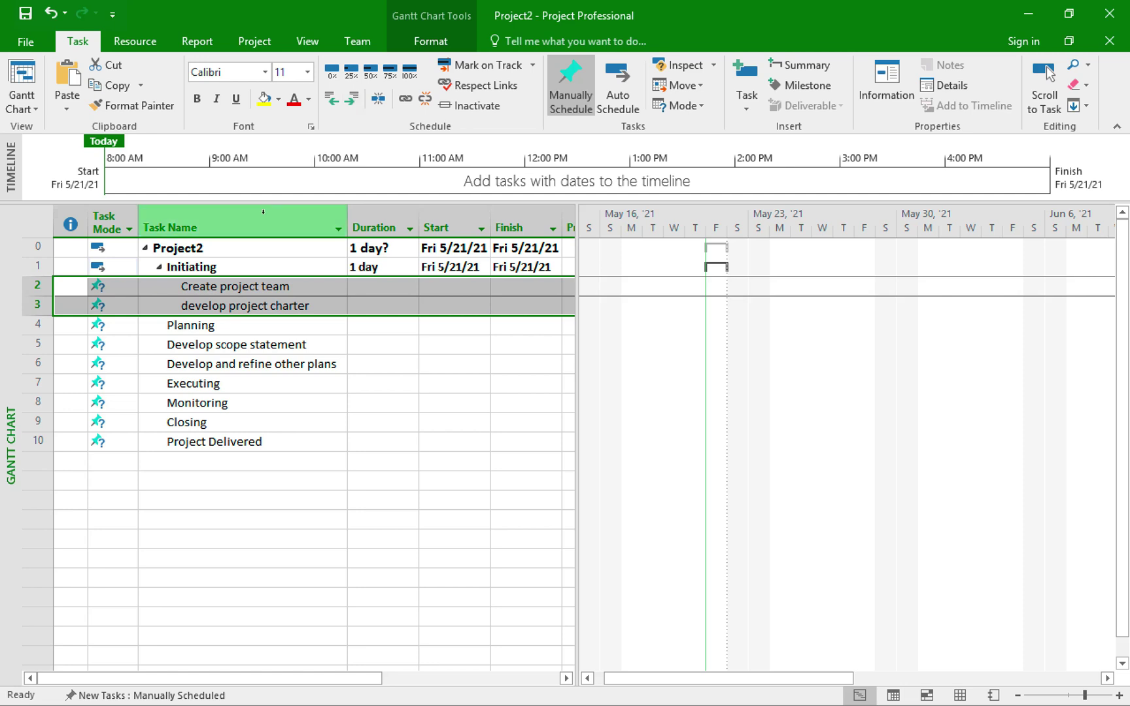
Indent "Develop scope statement" and "Develop and refine other plans" as subtasks of Planning
left_click(29, 344)
left_click_drag(24, 346, 26, 356)
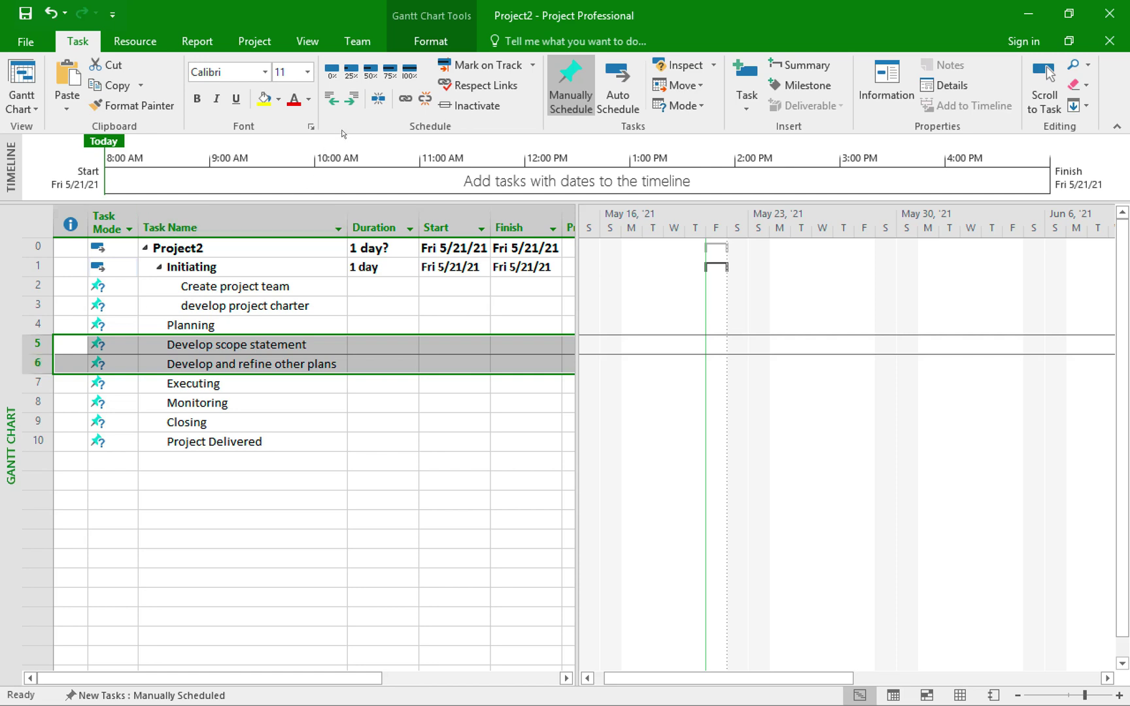
left_click(350, 100)
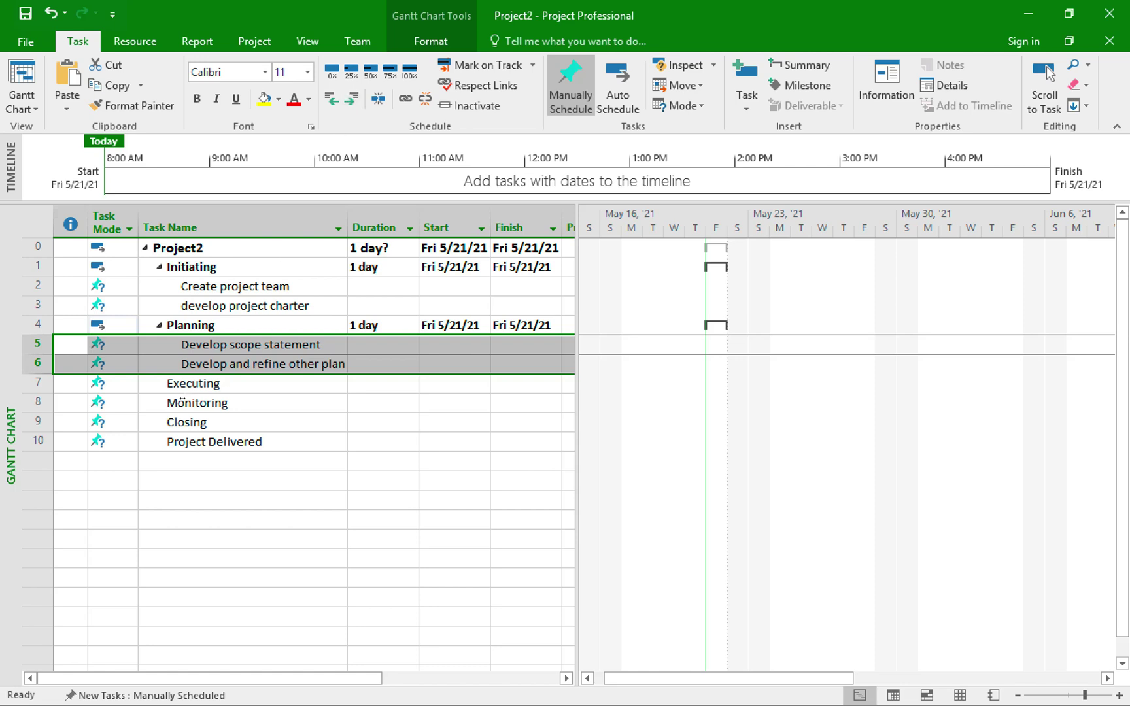
Insert a new task directly above Monitoring, between it and Executing
left_click(185, 402)
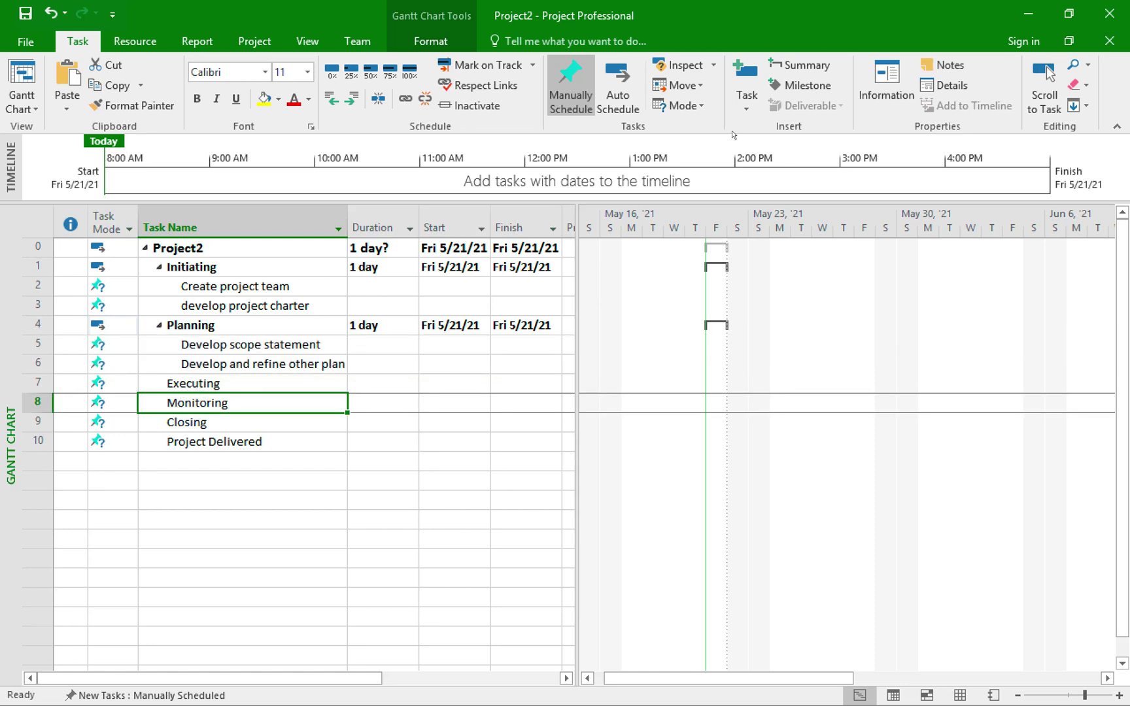
left_click(745, 65)
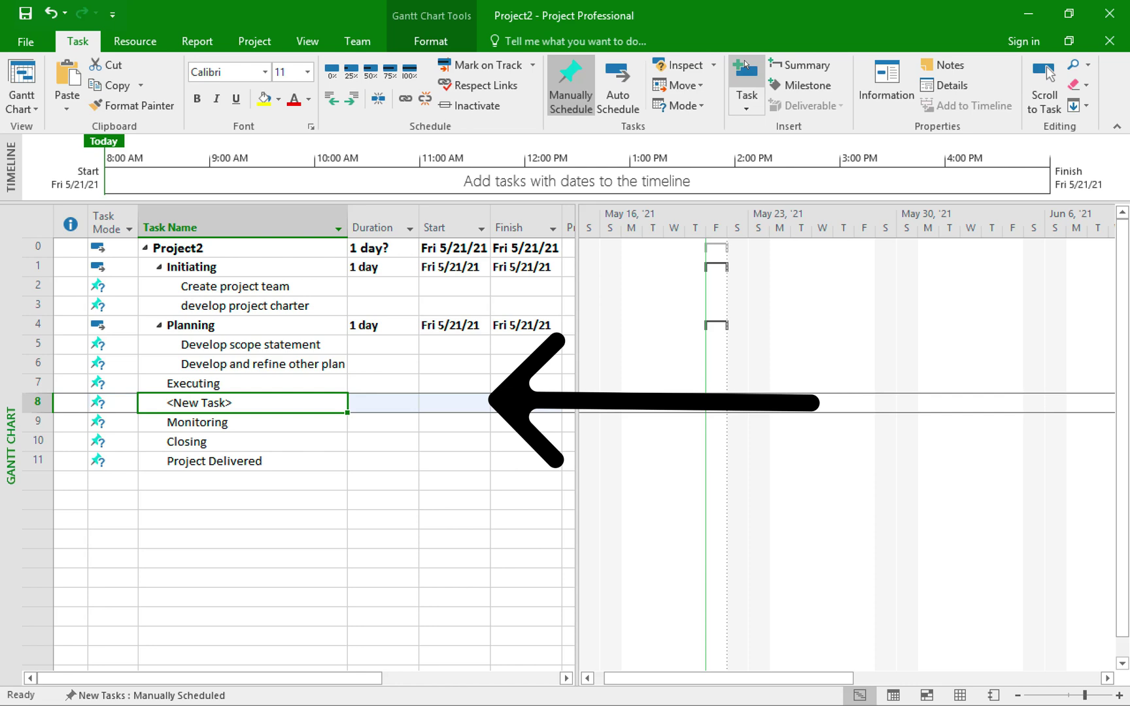
Name the new task above Monitoring "exec task 1" and indent it as a subtask of Executing
type("exe")
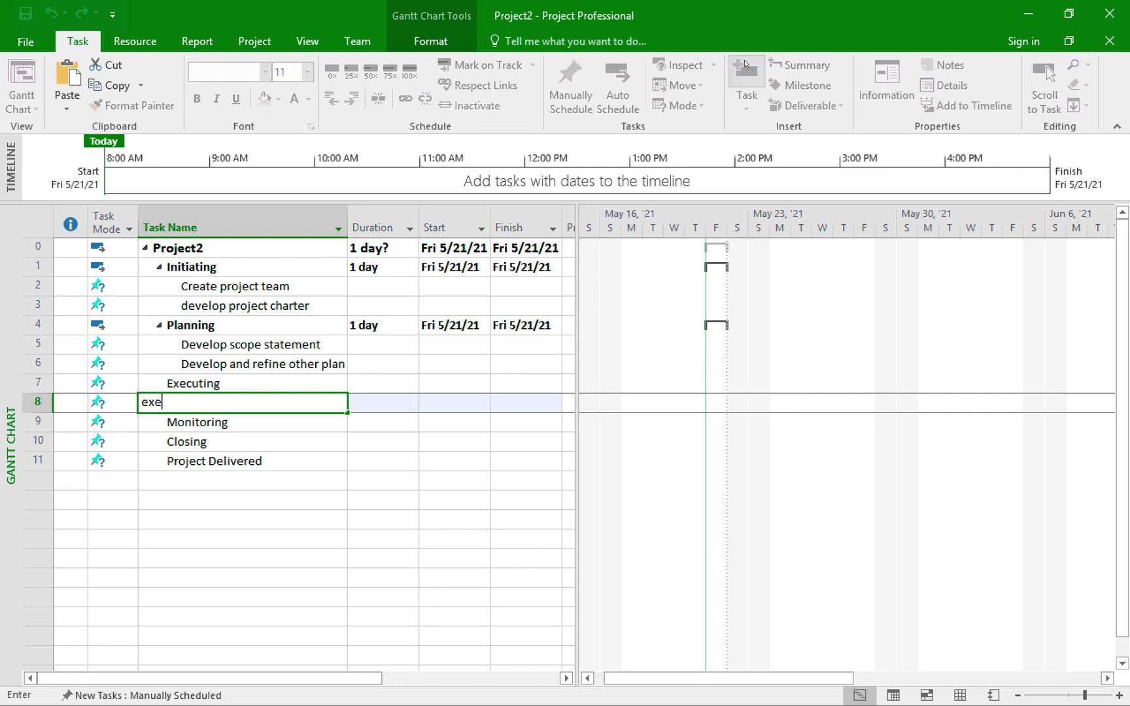
type("c task 1")
key("Return")
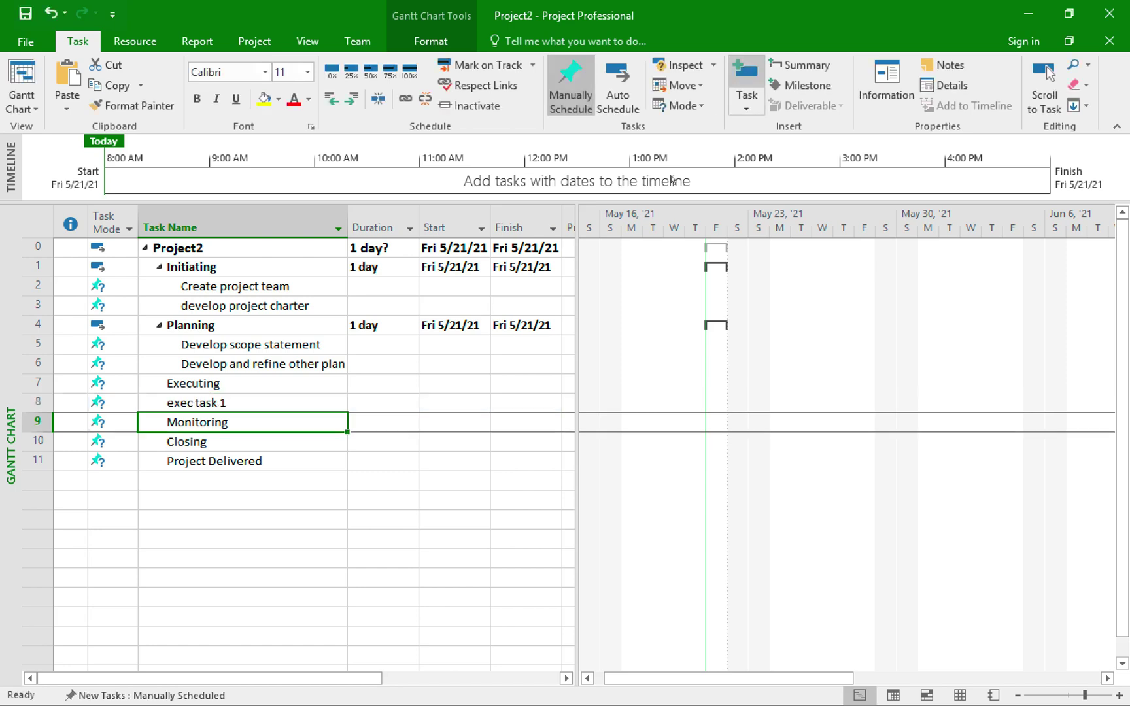
key("Up")
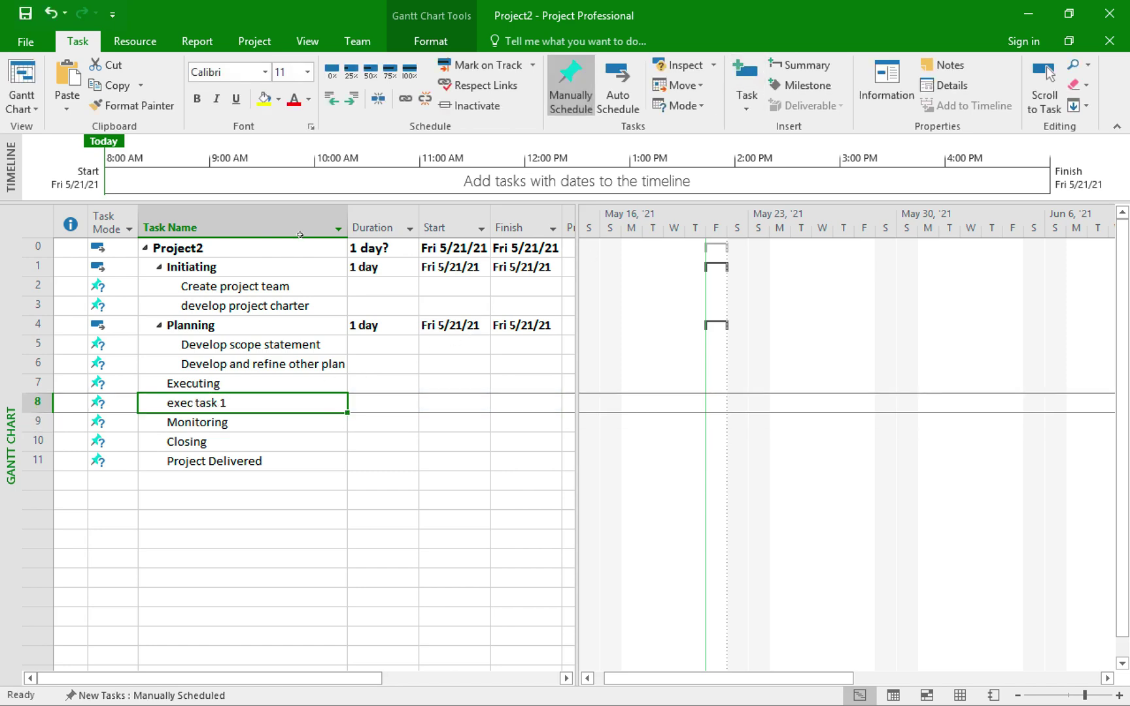
left_click(351, 97)
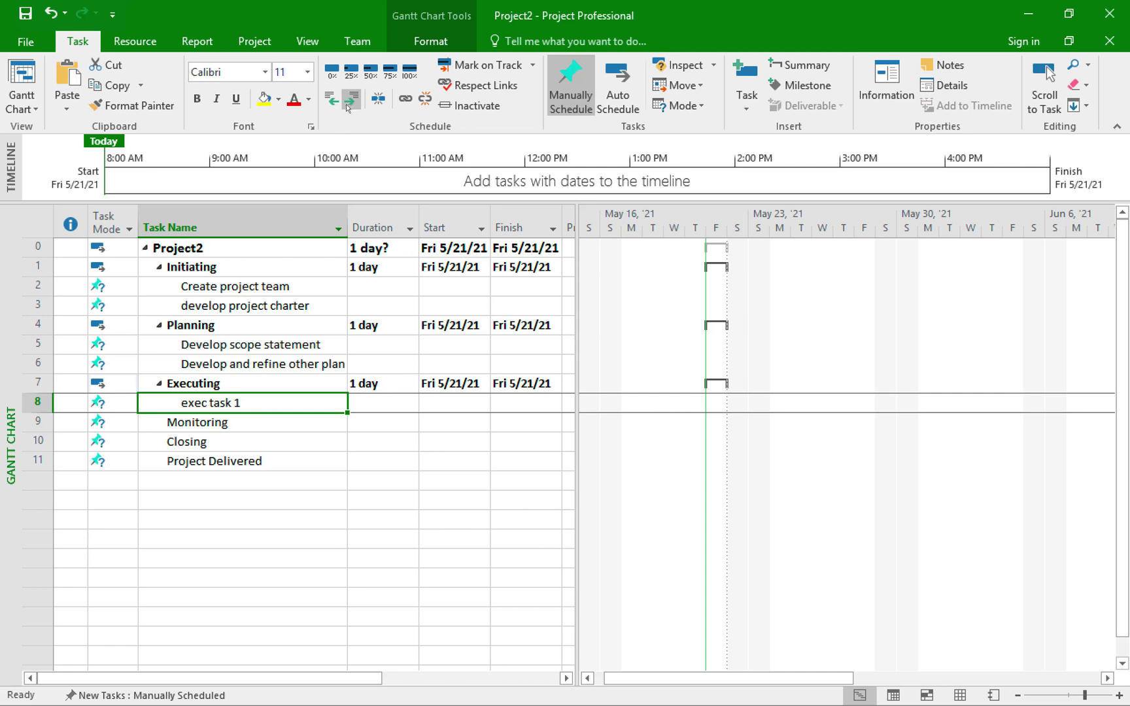
Delete the "exec task 1" subtask under Executing
right_click(185, 400)
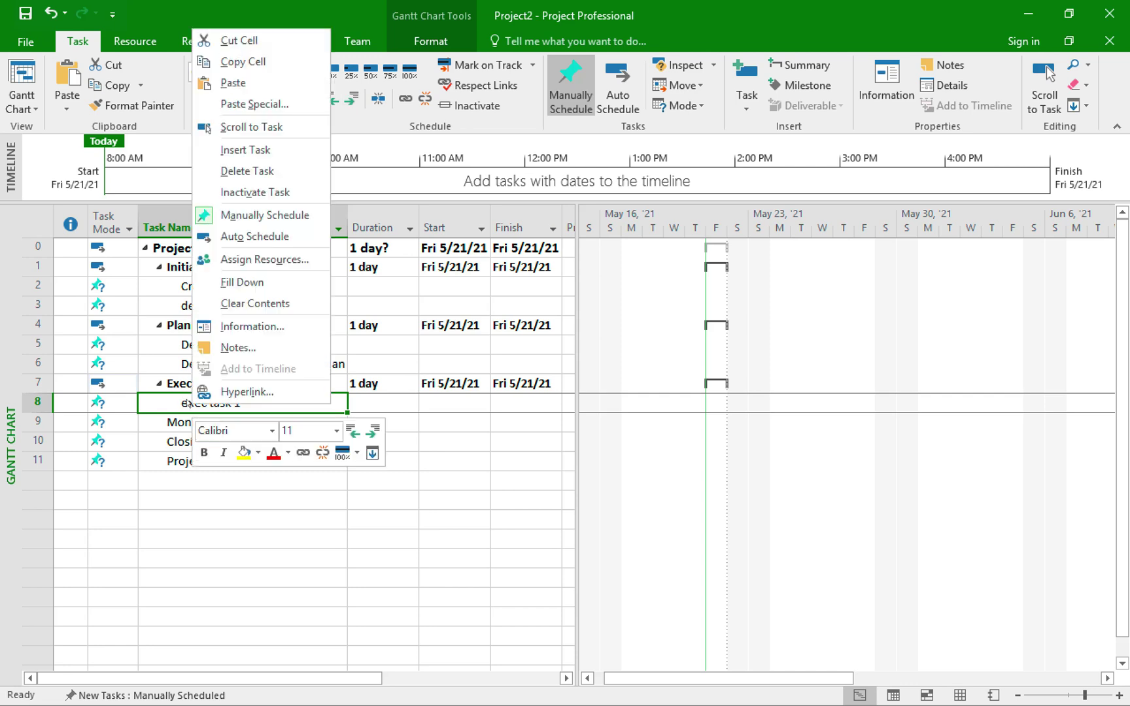
left_click(258, 173)
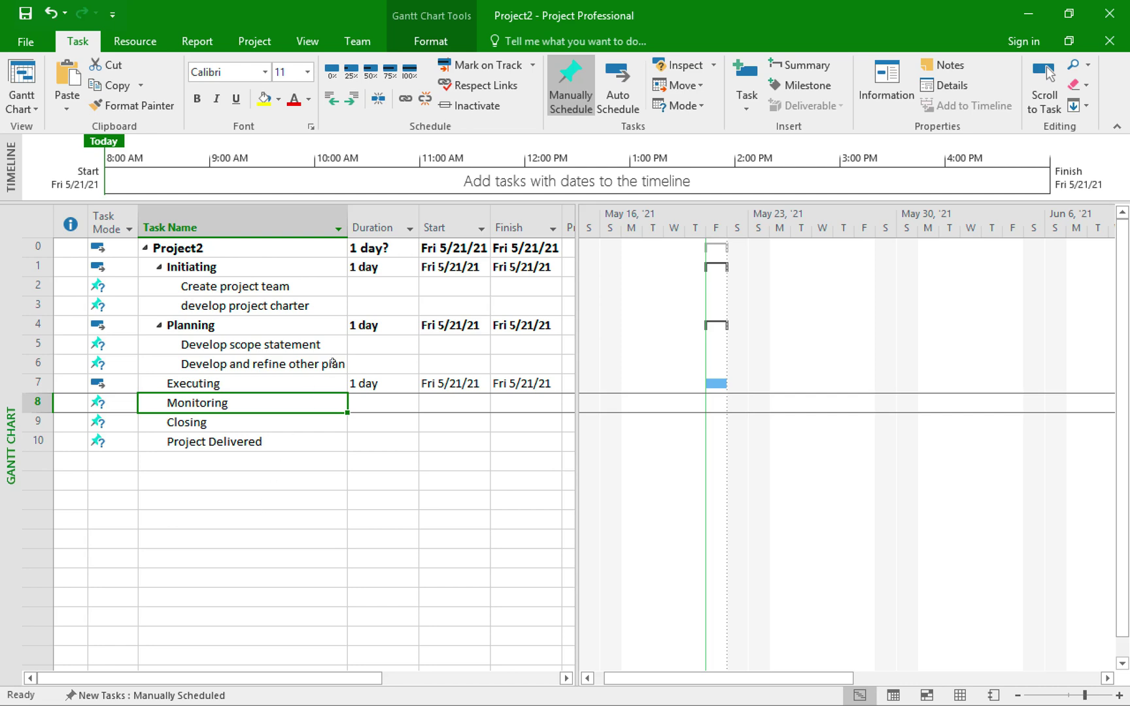
Set the duration of "Create project team" to 1 day and of "develop project charter" to 2 days
left_click(365, 283)
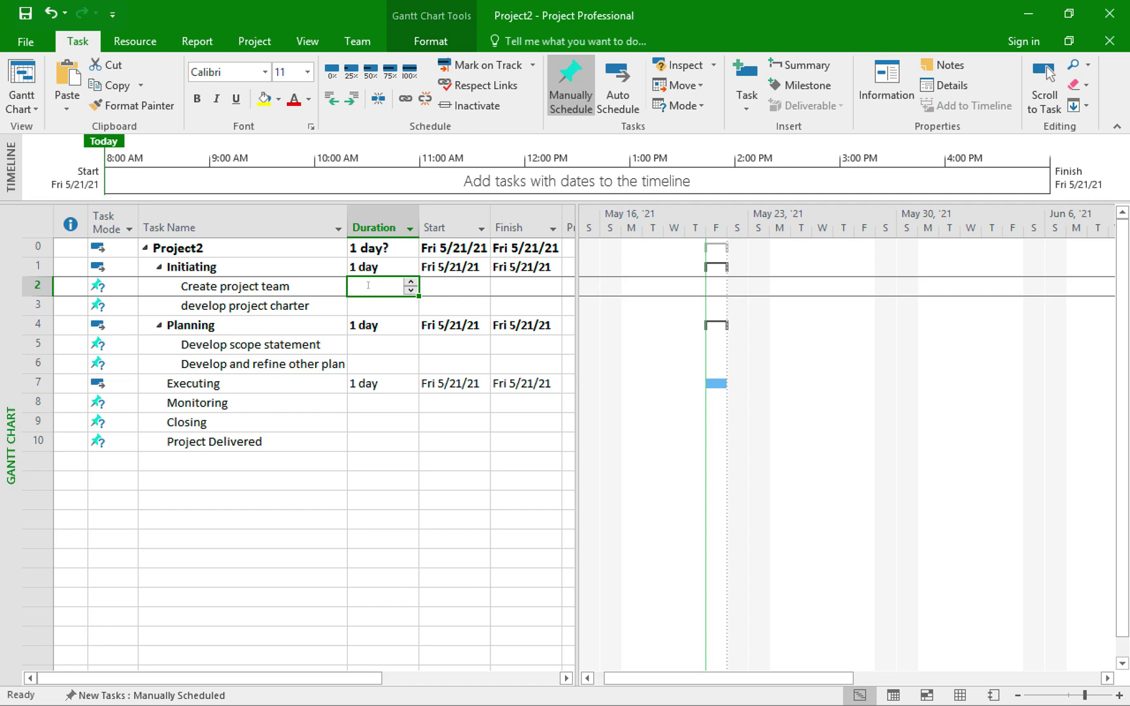
type("1")
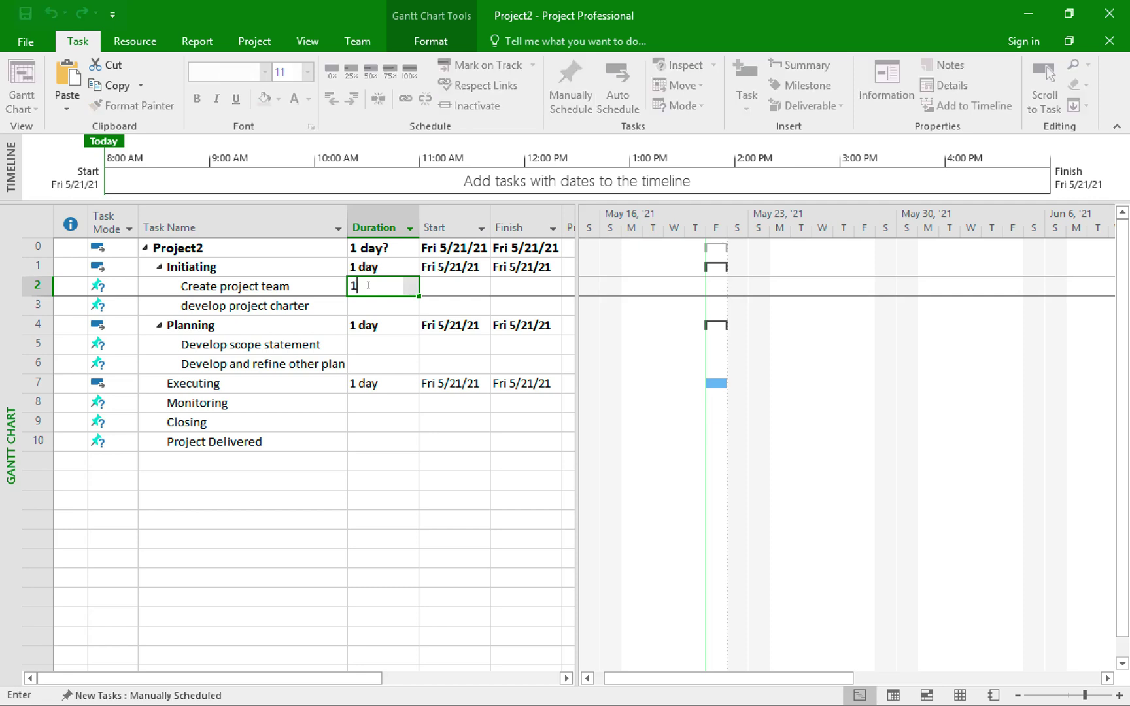
key("Return")
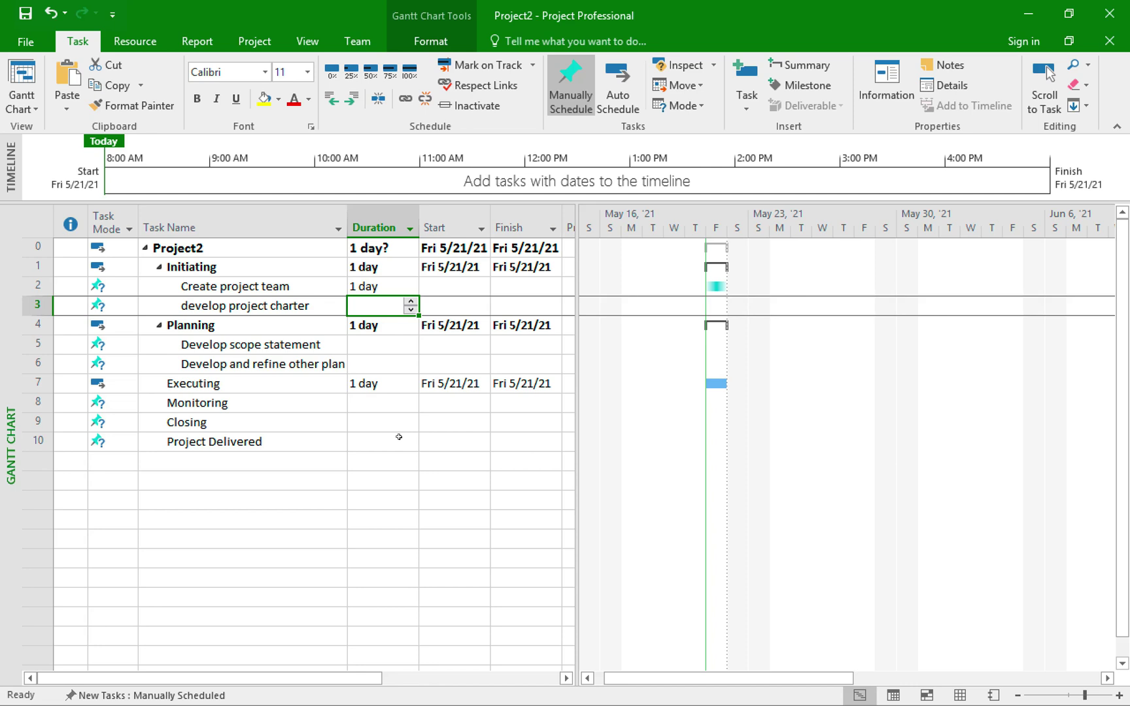
type("2")
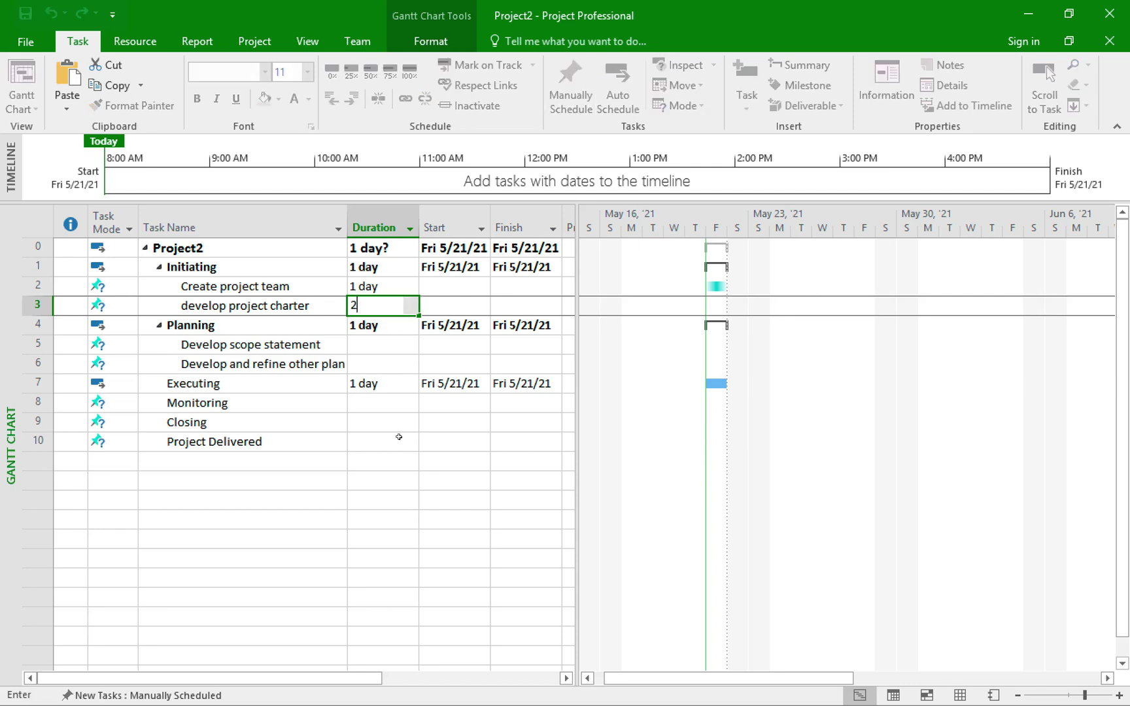
key("Return")
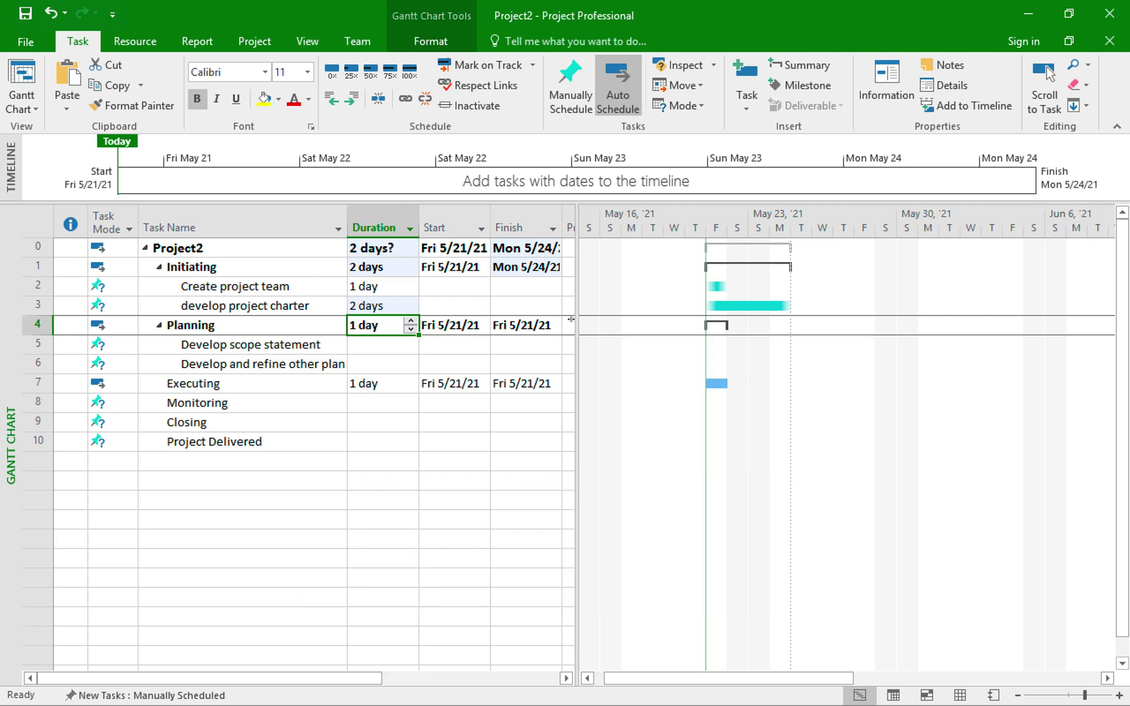
Widen the task table beside the Gantt chart to show the Predecessors and Resource Names columns
left_click_drag(571, 319, 712, 316)
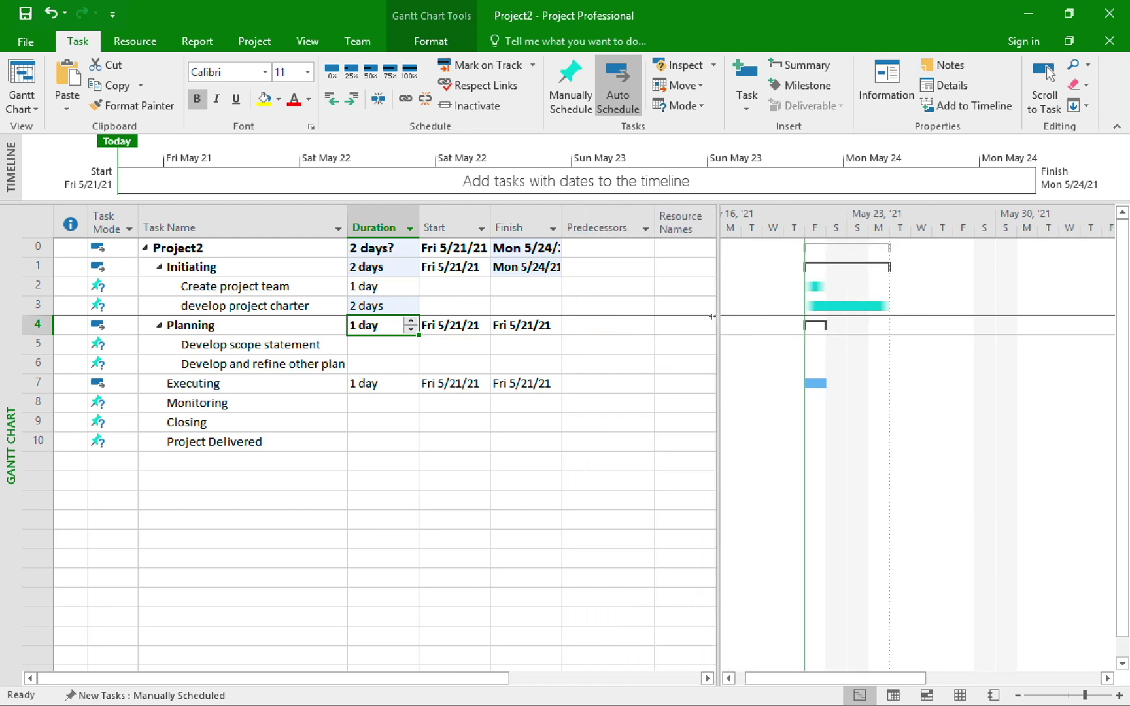
left_click_drag(718, 320, 805, 321)
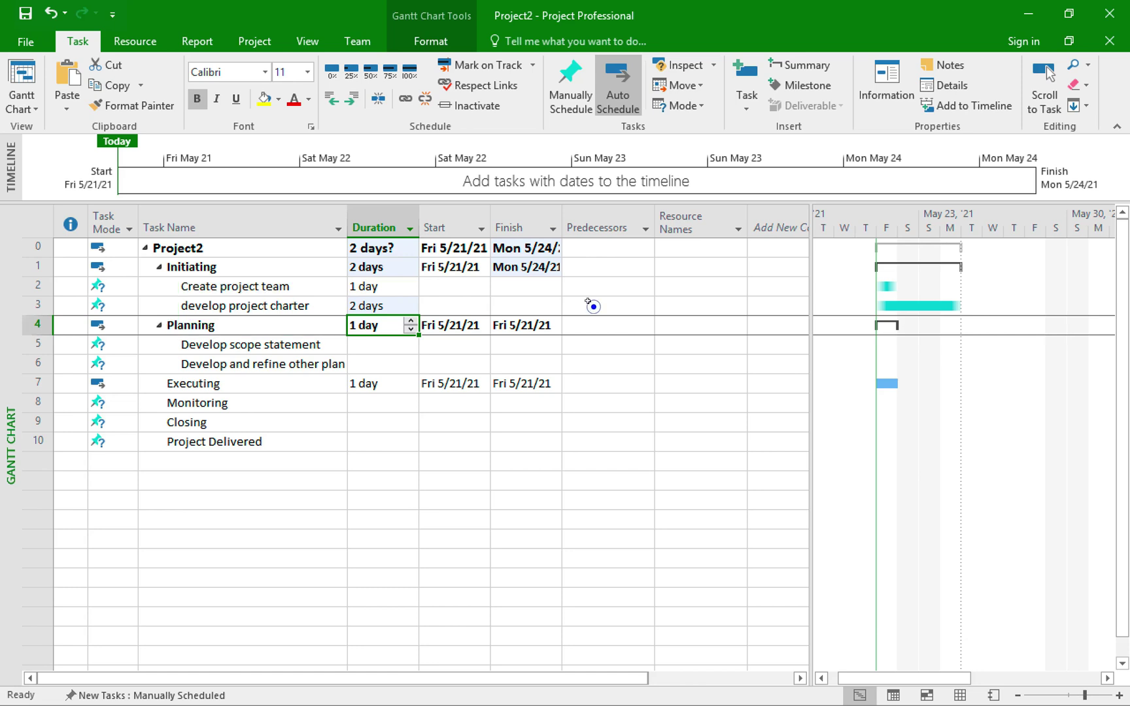
Enter task 2 as the predecessor of "develop project charter" in the task table
left_click(590, 304)
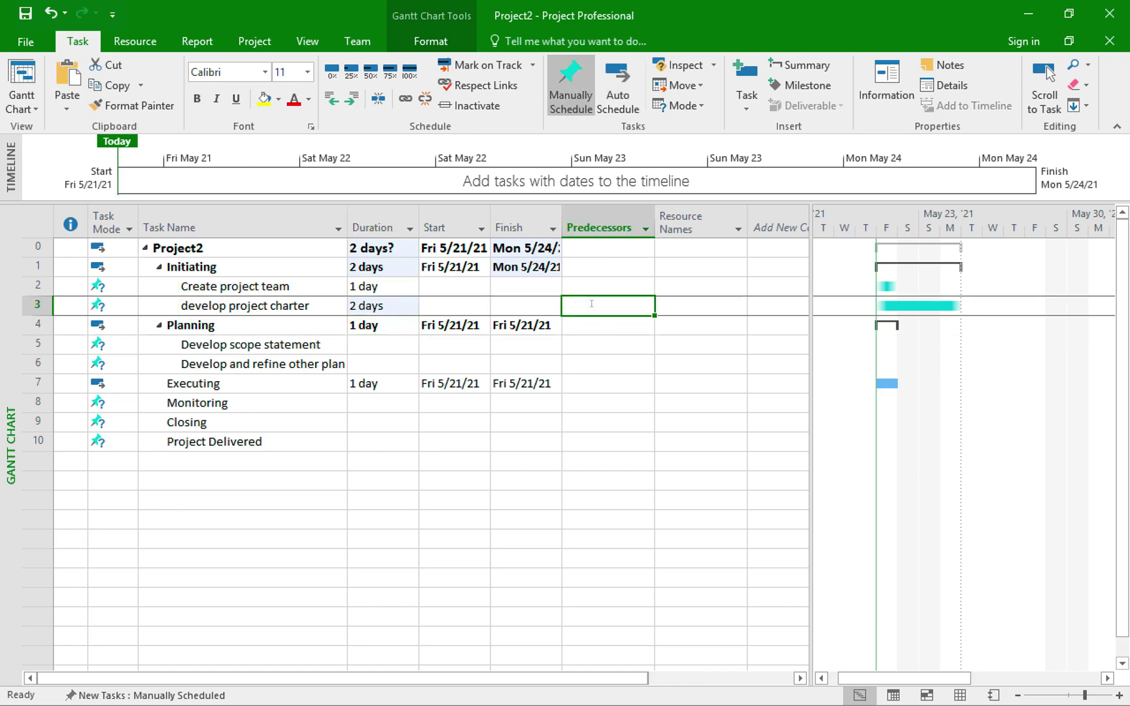
type("2")
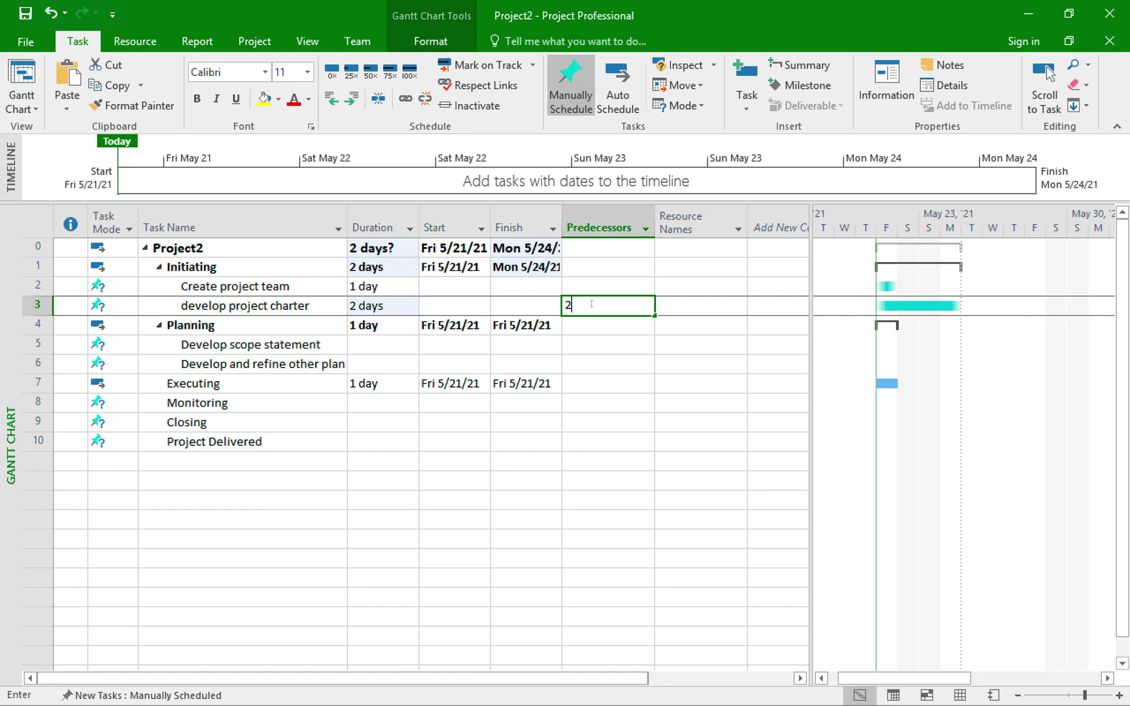
key("Return")
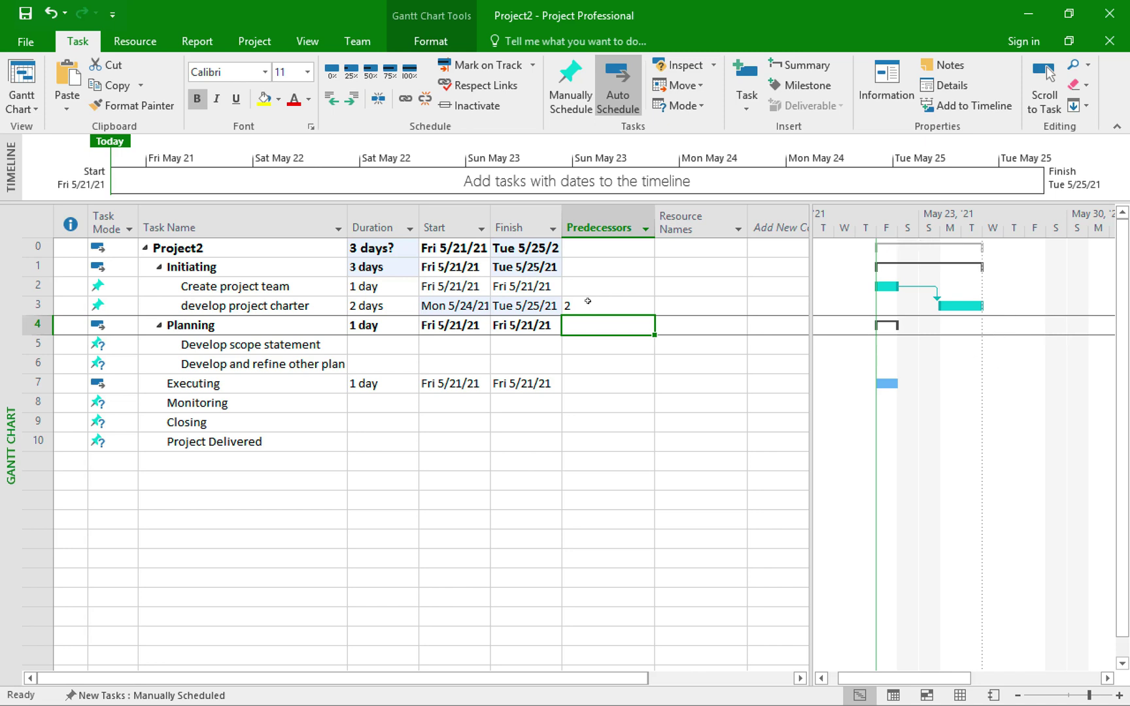
Undo the predecessor entry, redo it to compare the Gantt bars, and undo it again
key("ctrl+z")
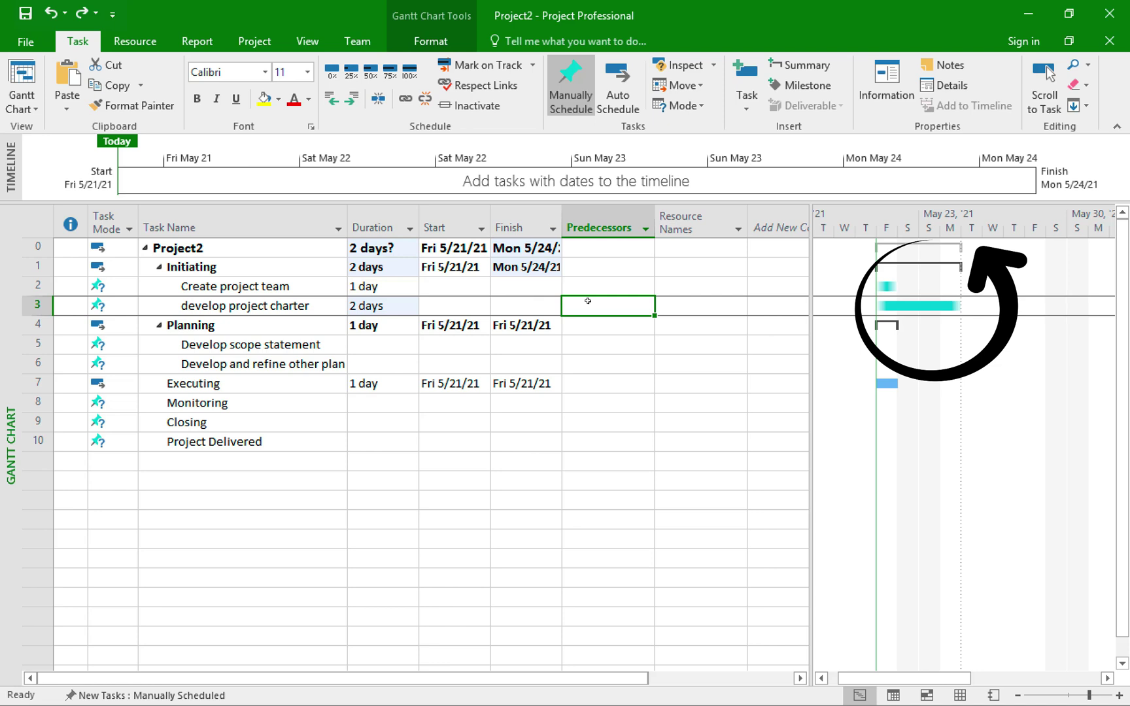
key("ctrl+y")
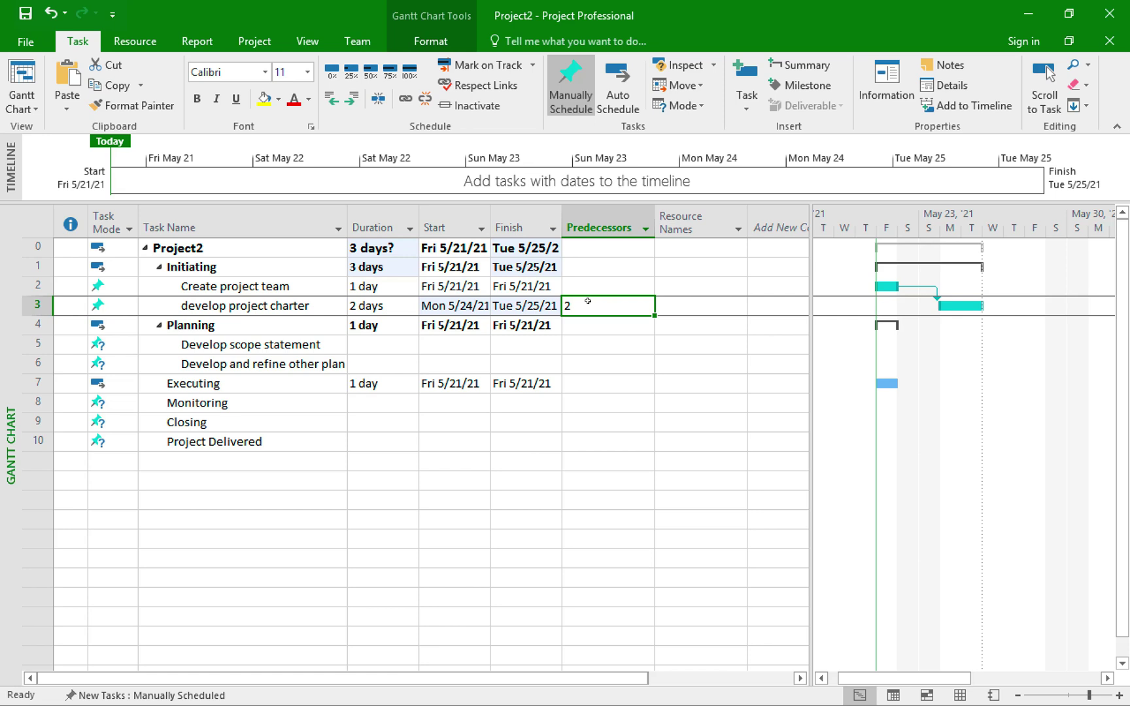
key("ctrl+z")
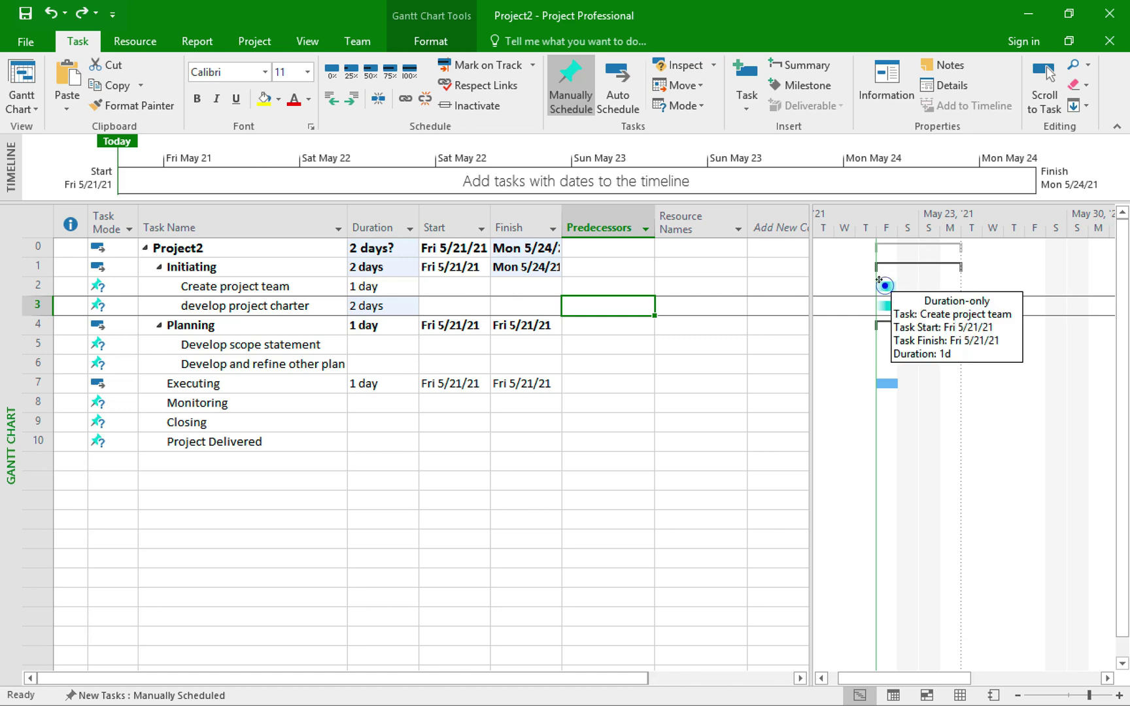
Link the "Create project team" bar to the "develop project charter" bar directly in the Gantt chart, and undo the link
left_click_drag(878, 279, 902, 304)
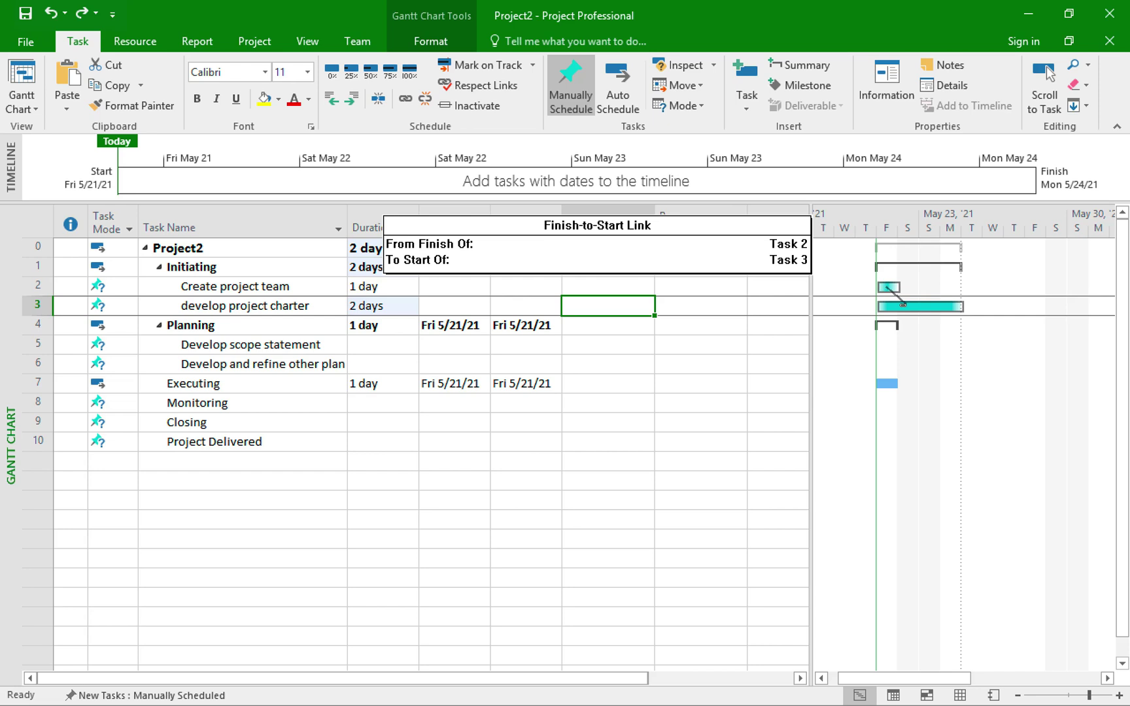
left_click_drag(902, 304, 902, 302)
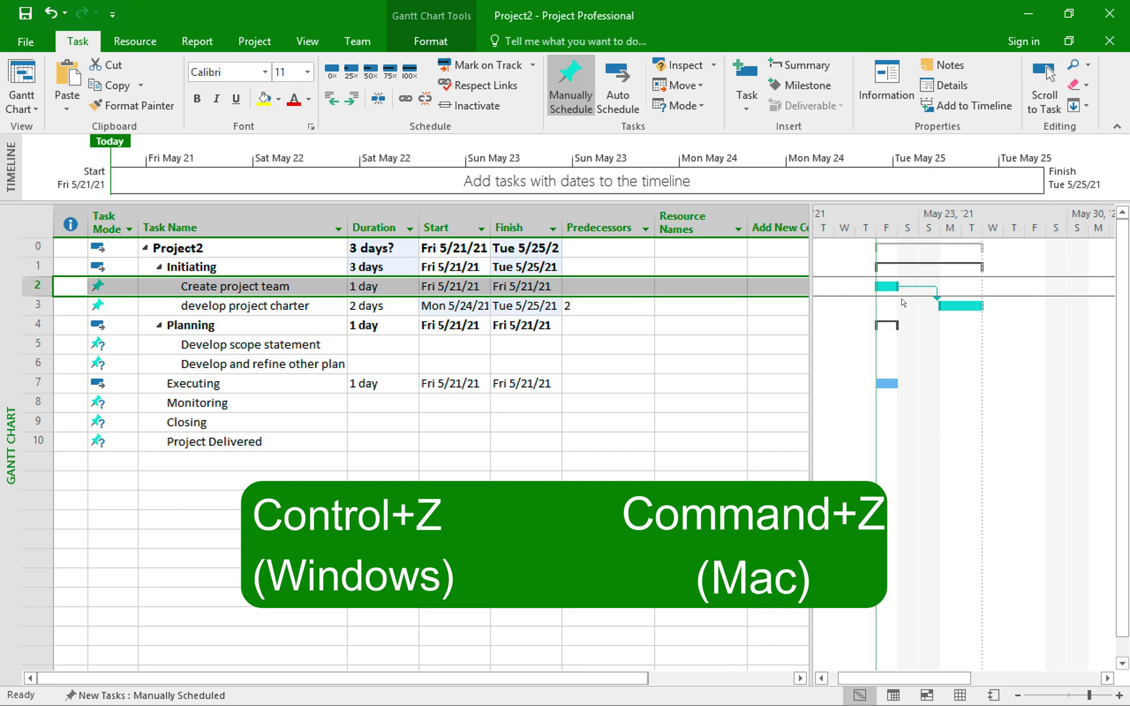
key("ctrl+z")
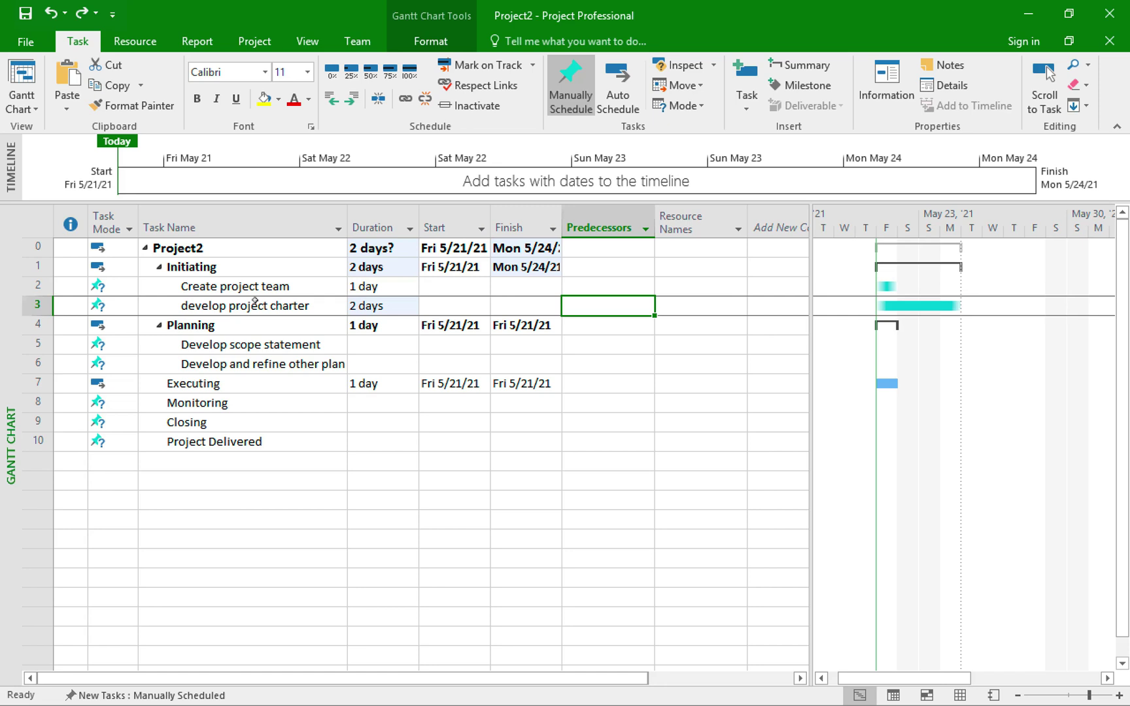
Add "Create project team" as a Finish-to-Start predecessor with 0d lag in the task information of "develop project charter"
left_click(212, 305)
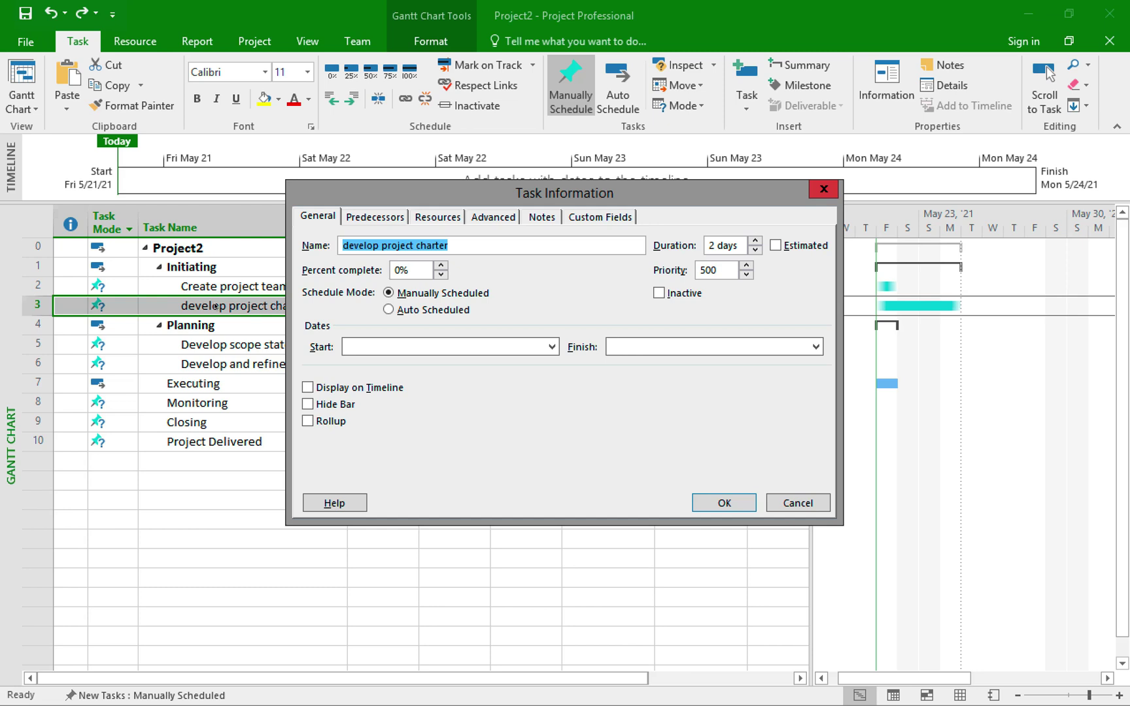
left_click(368, 218)
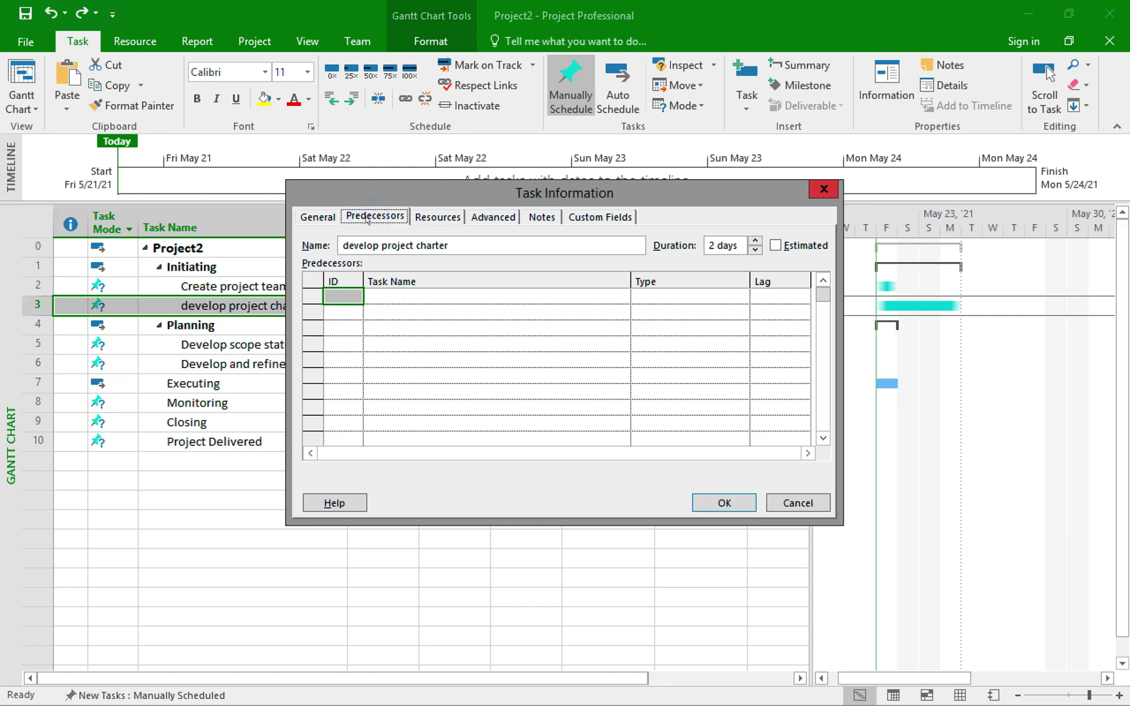
left_click(430, 298)
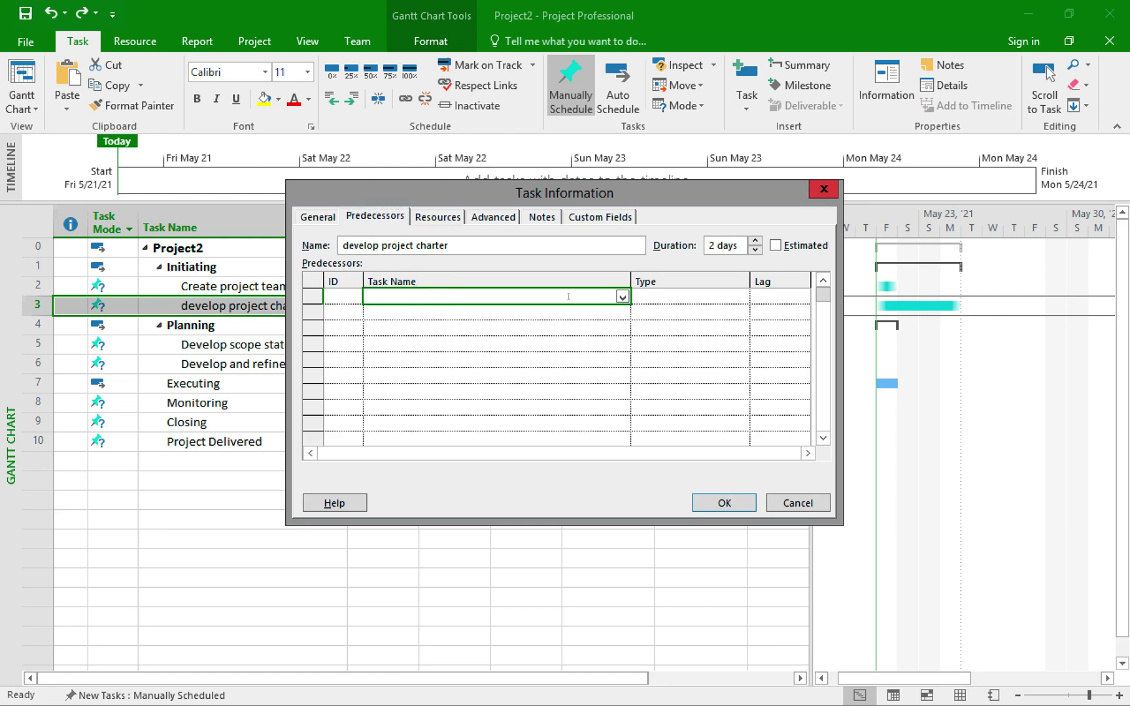
left_click(621, 297)
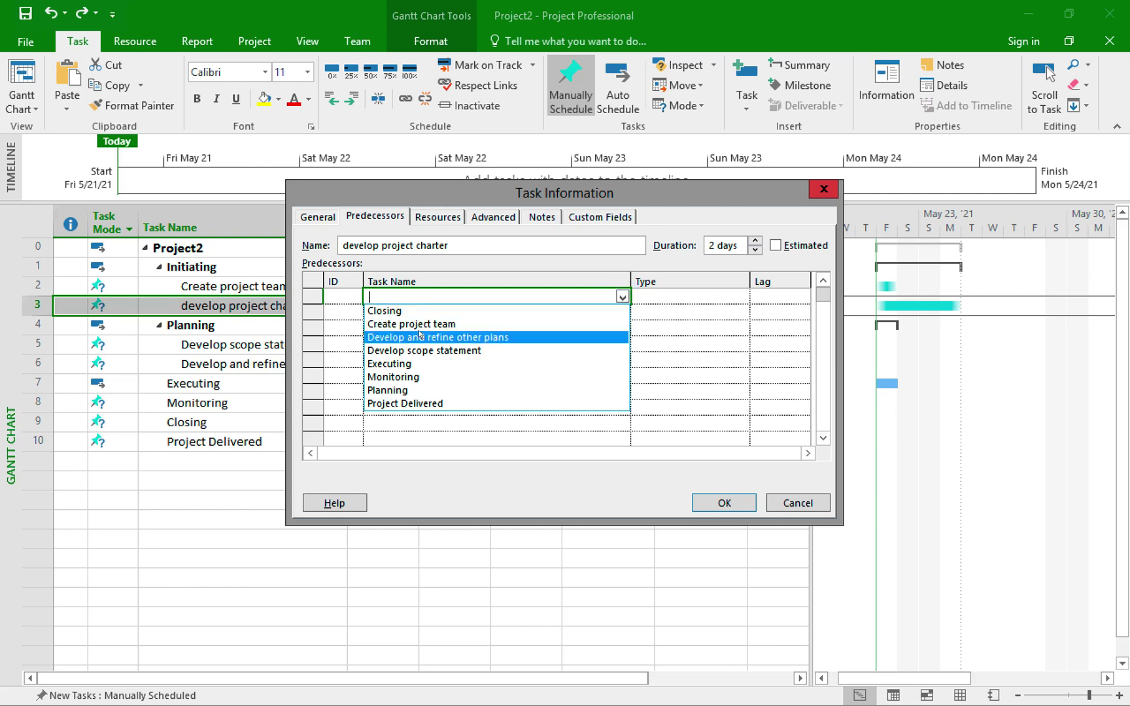
left_click(396, 324)
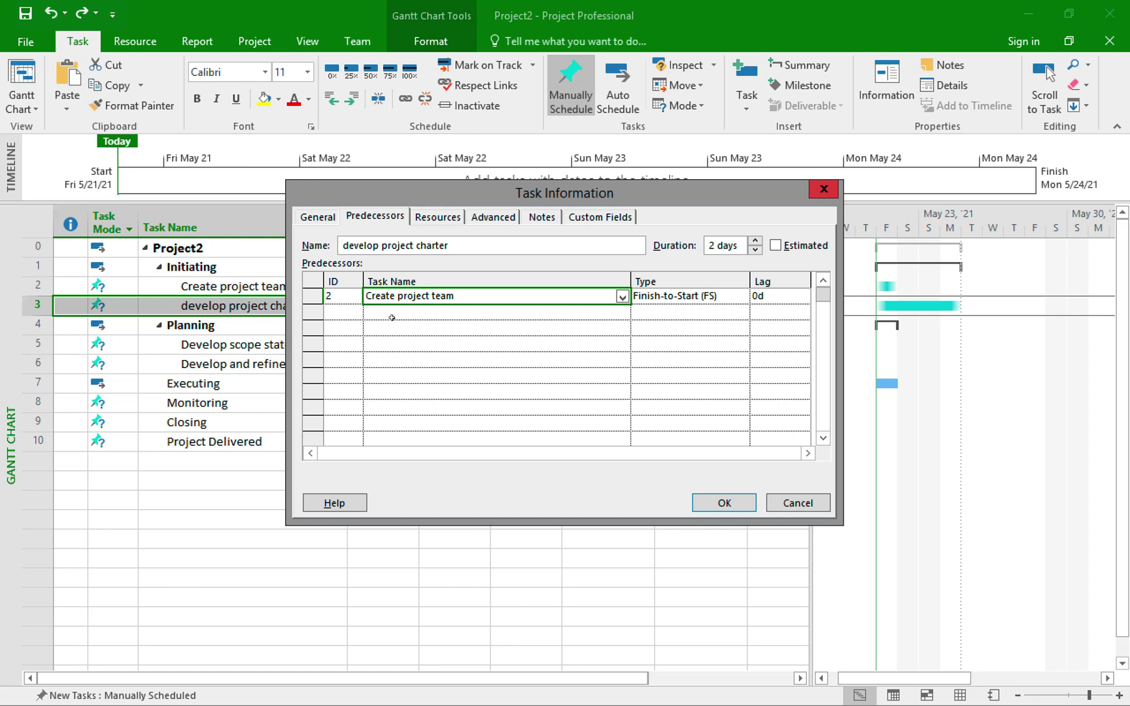
left_click(730, 296)
left_click(741, 296)
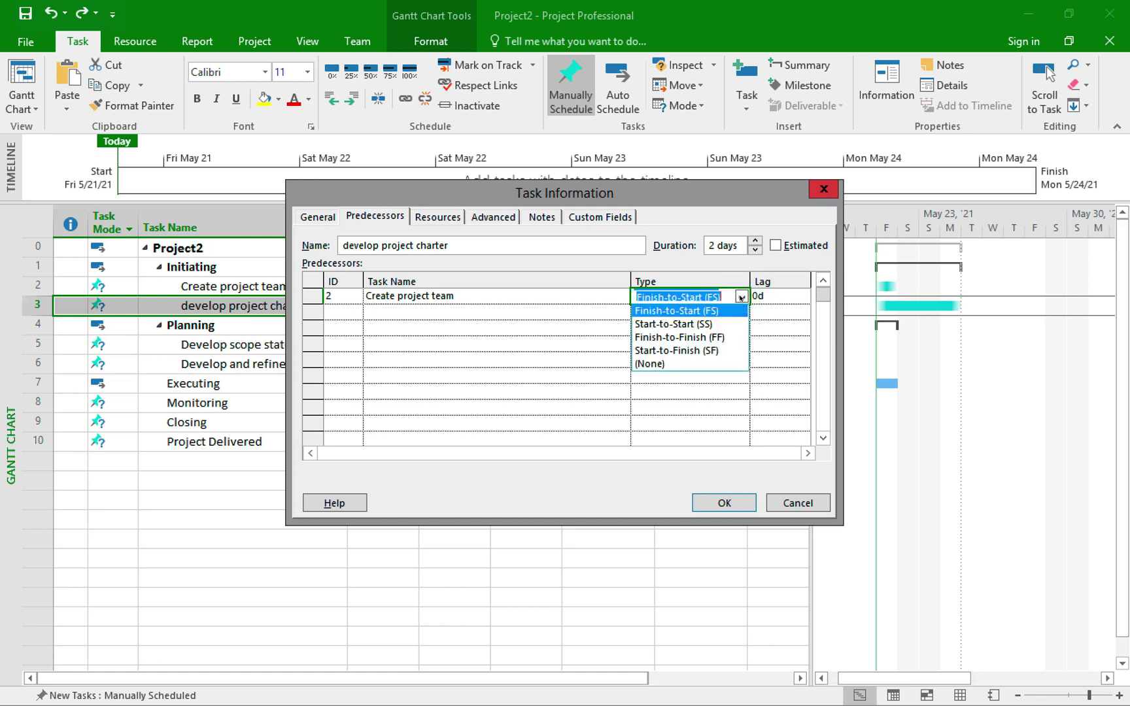
left_click(741, 297)
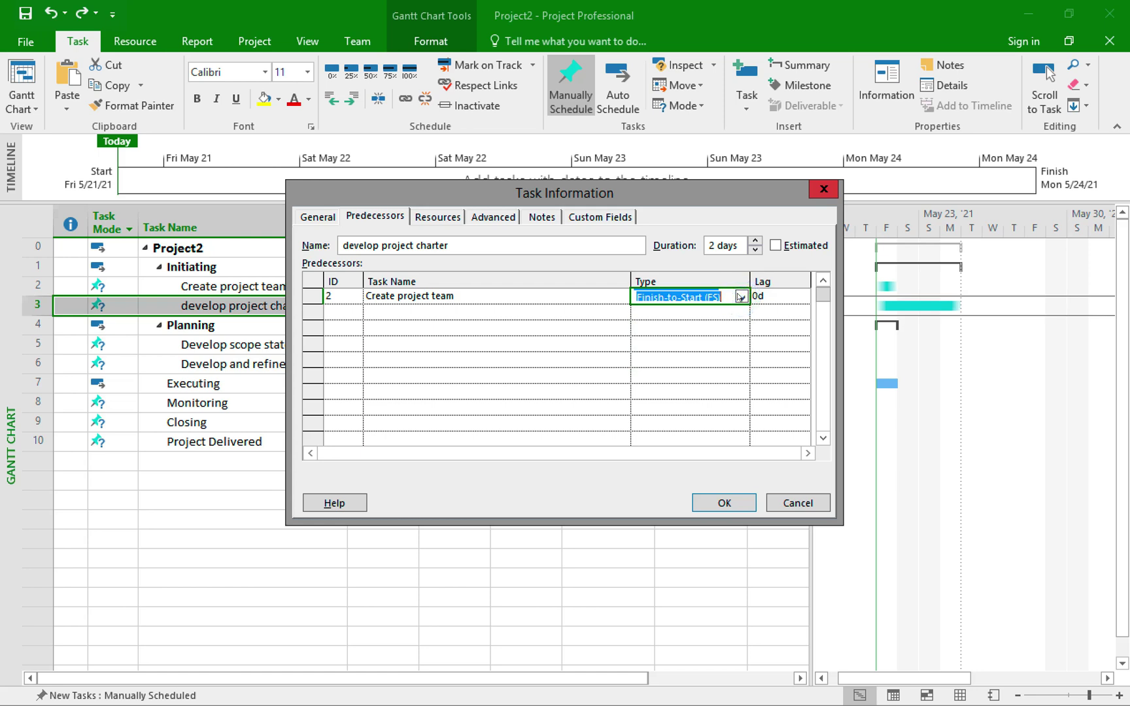
left_click(780, 294)
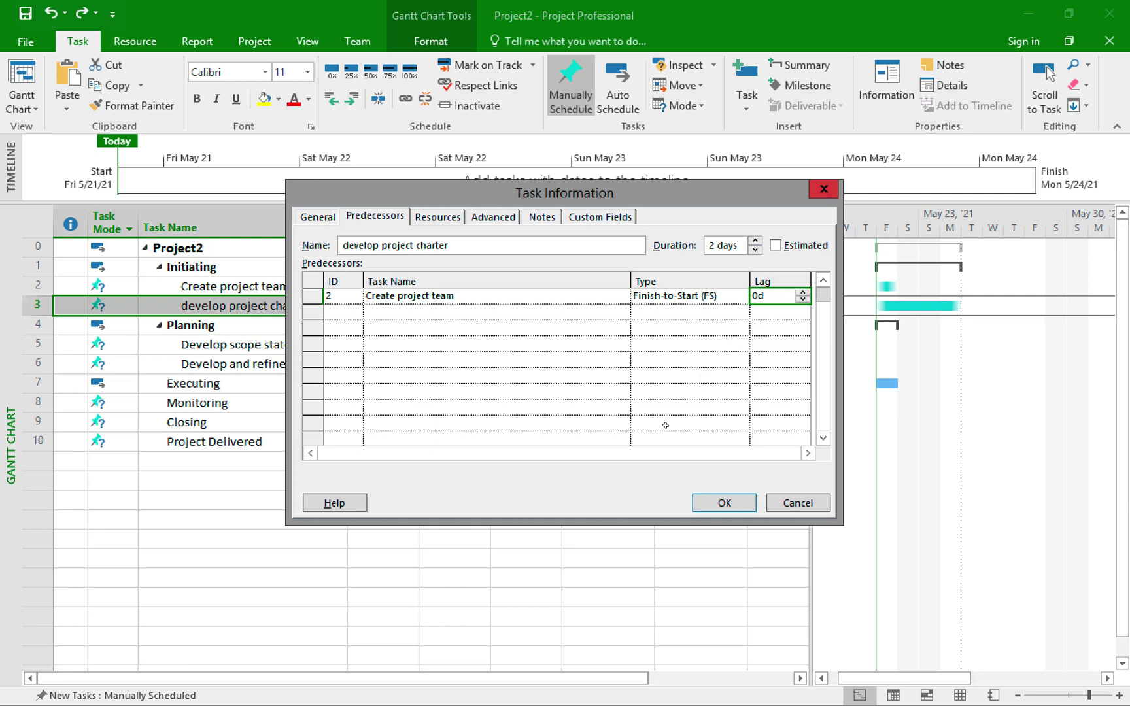
left_click(705, 502)
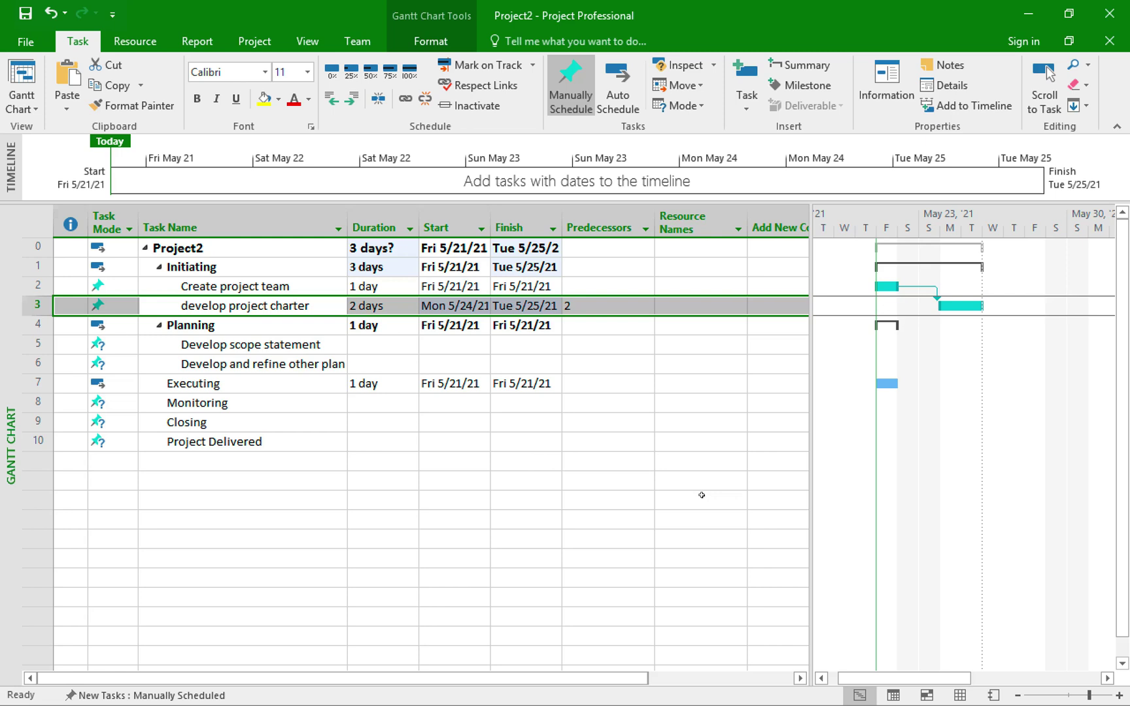
Set the durations of "Develop scope statement" and "Develop and refine other plans" to 5 days each
left_click(382, 344)
type("5")
key("Return")
type("5")
key("Return")
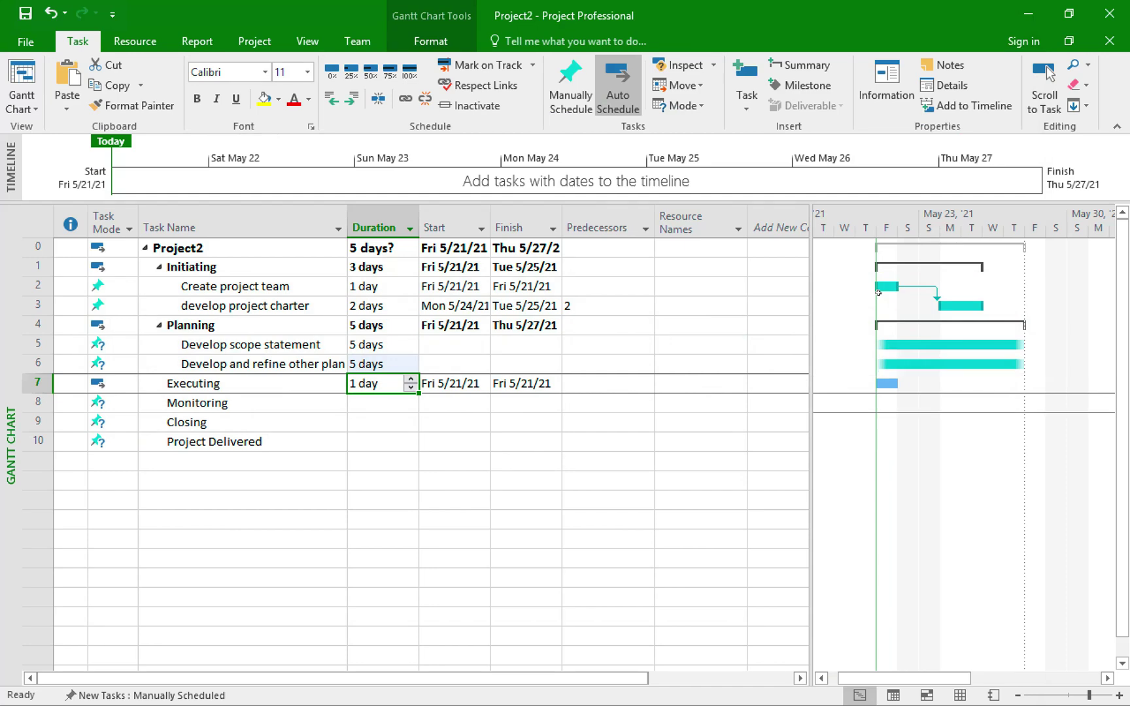
key("Return")
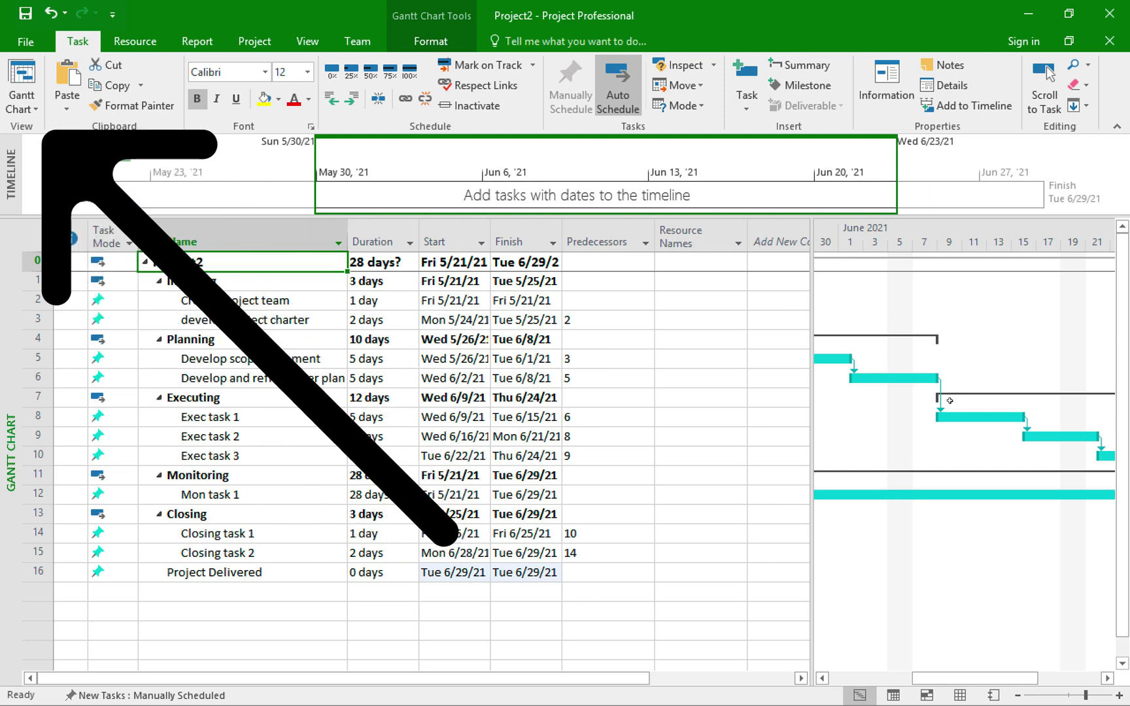
Switch the project from the Gantt Chart view to the Resource Sheet view
left_click(31, 110)
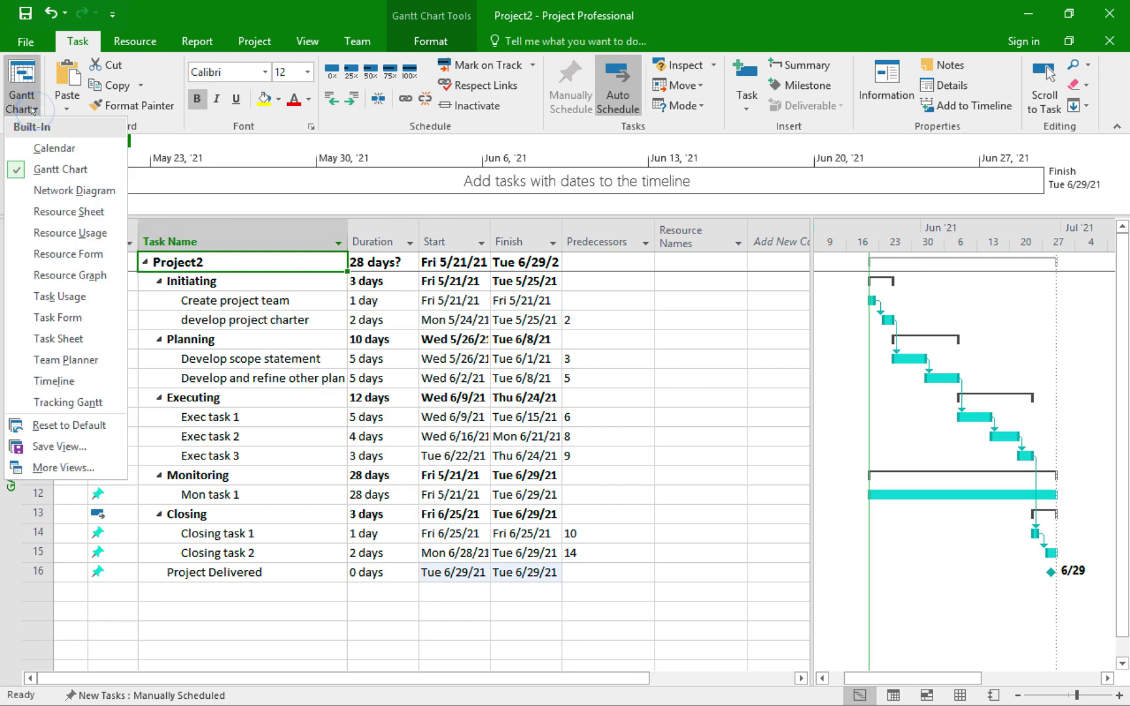
left_click(70, 211)
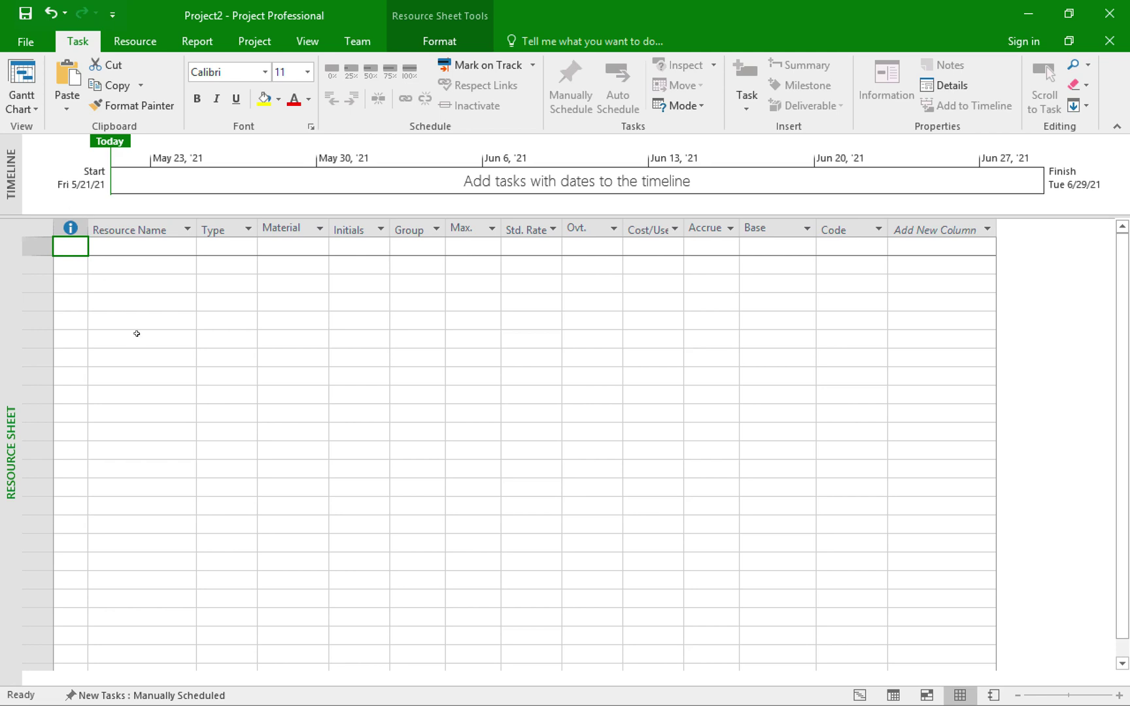
Add a resource named "Project Manager" and check its resource type options, keeping the type as Work
left_click(118, 245)
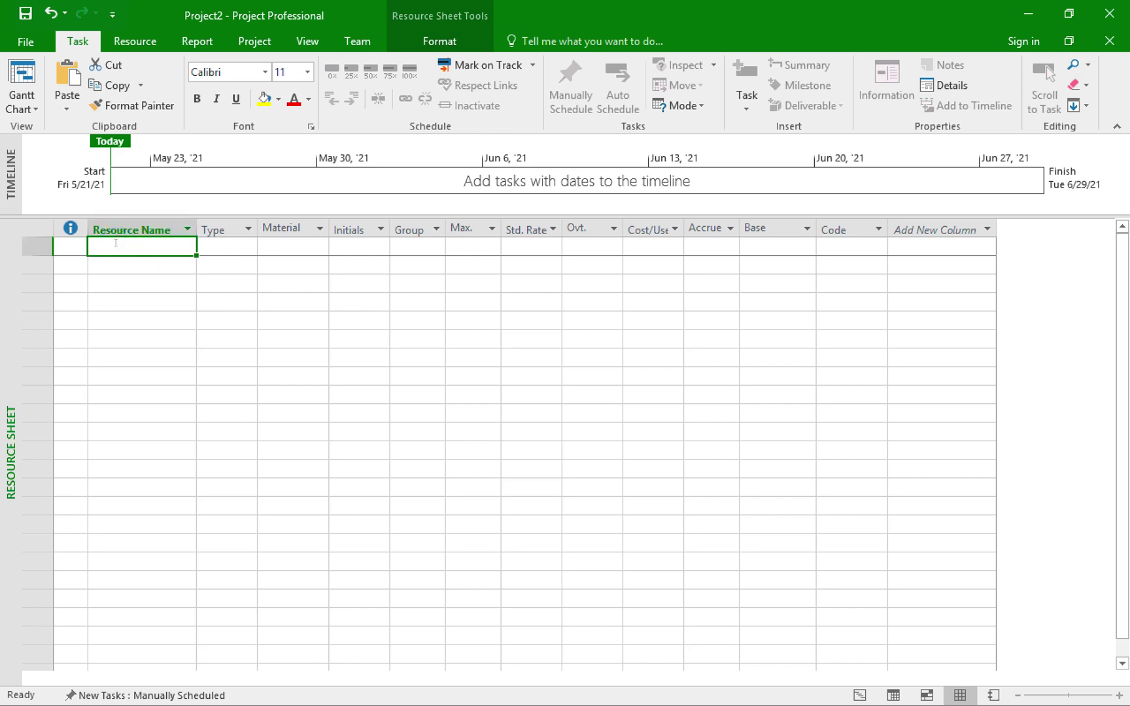
type("Pro")
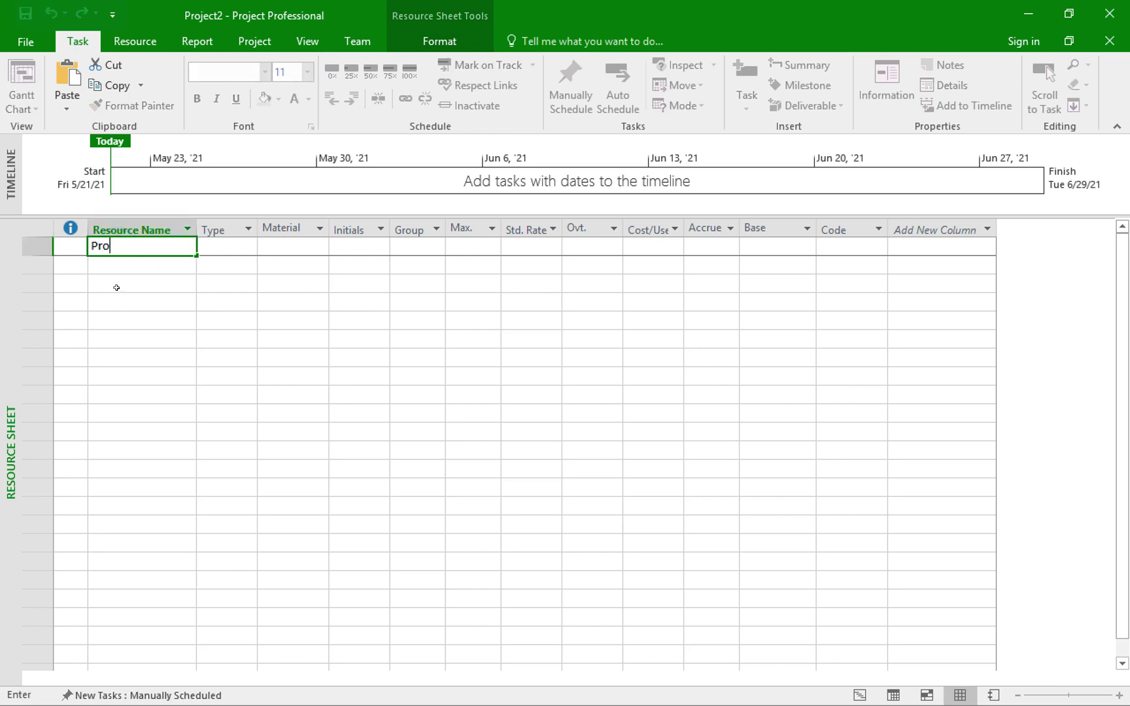
type("ject Manager")
key("Return")
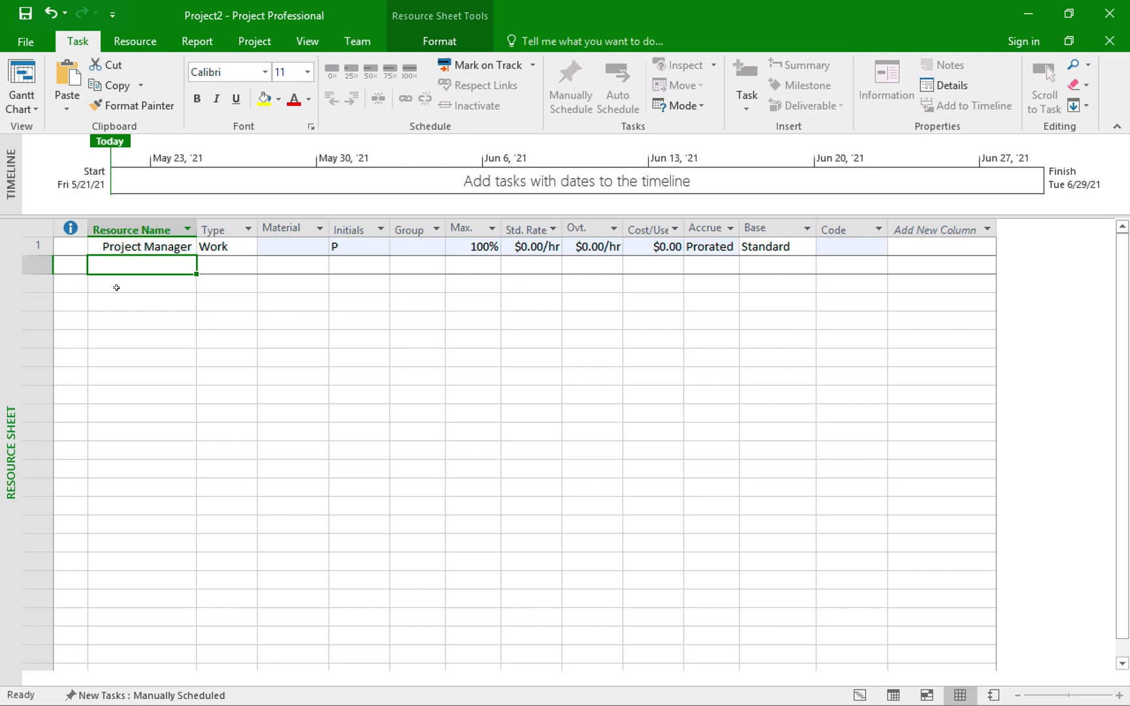
left_click(239, 247)
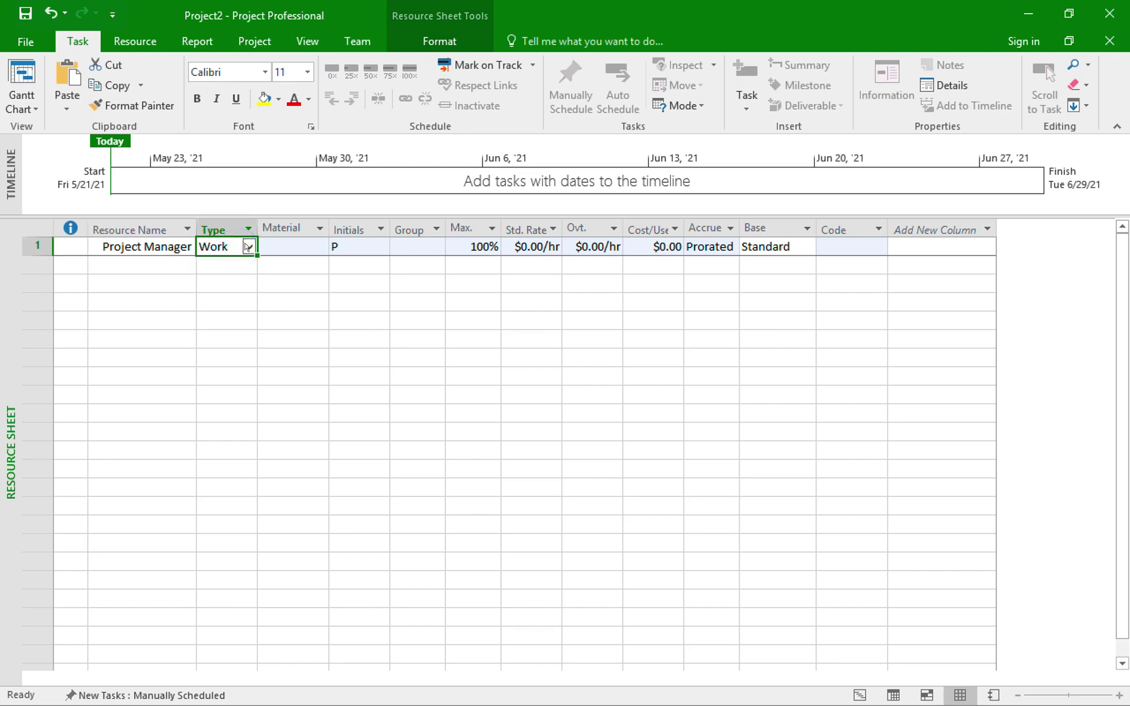
left_click(248, 247)
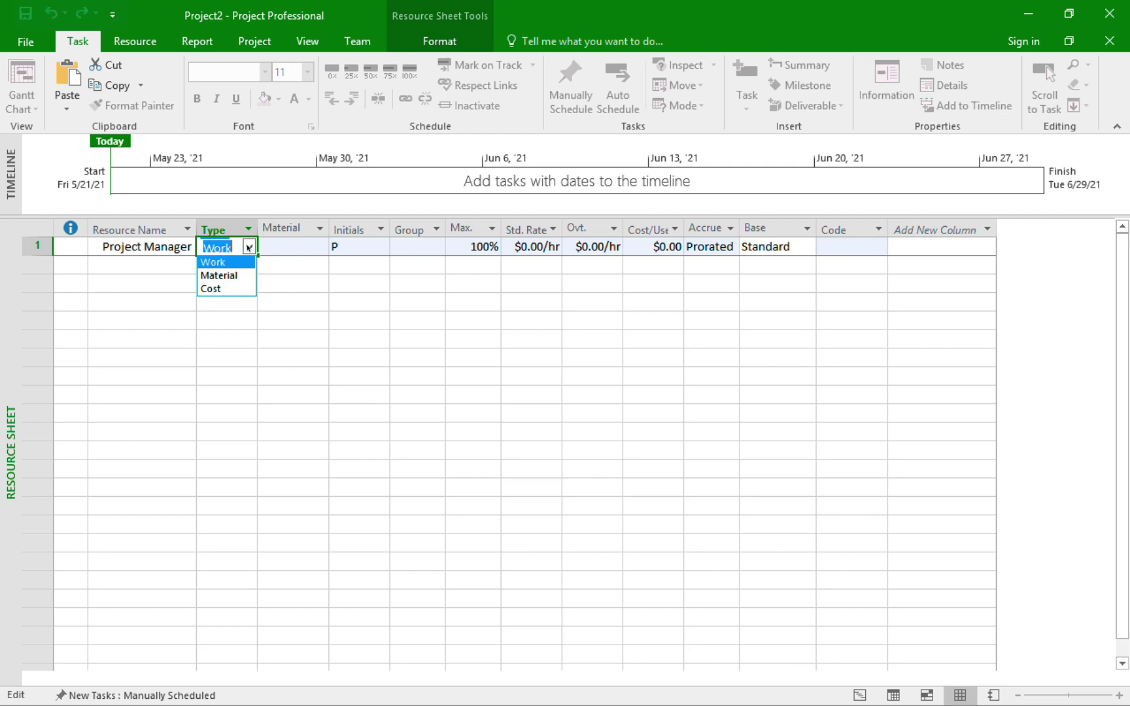
left_click(249, 246)
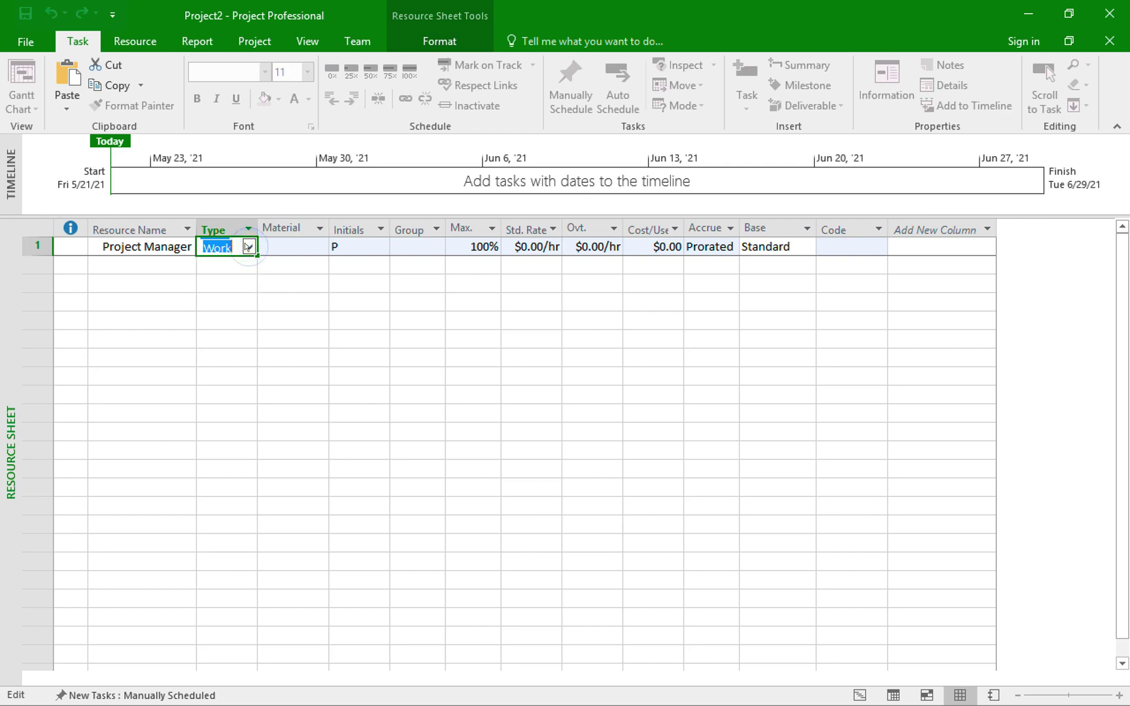
Set the Project Manager resource's initials to PM and its standard rate to $150.00/hr
left_click(348, 245)
type("PM")
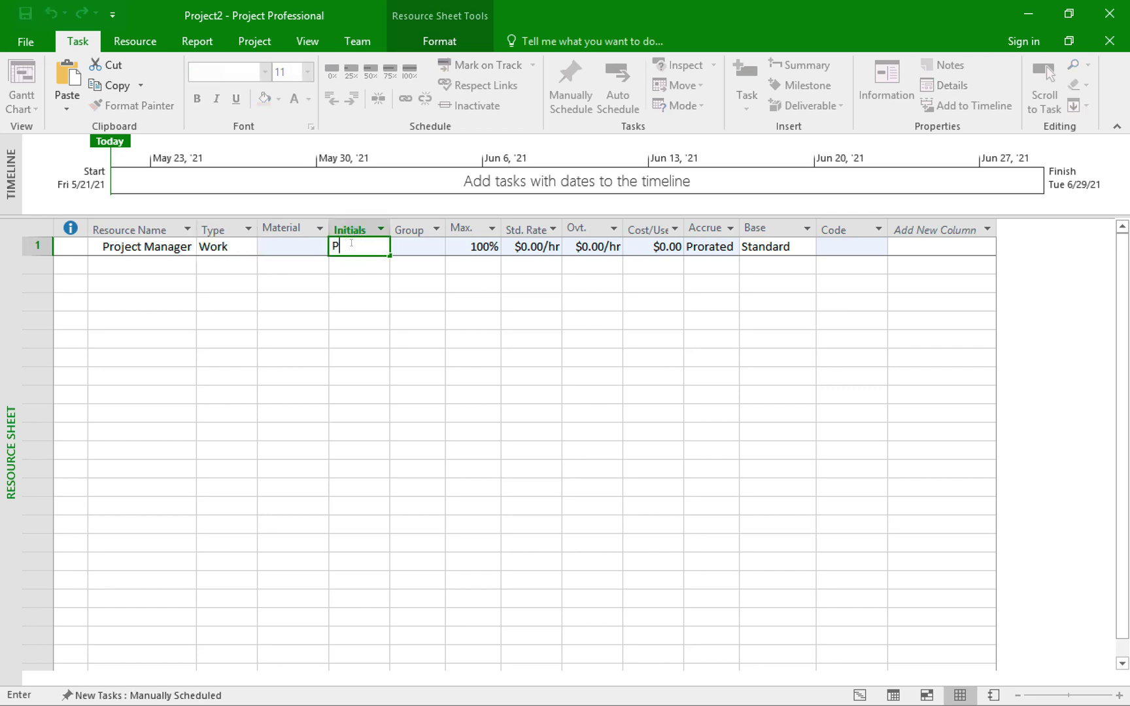
key("Tab")
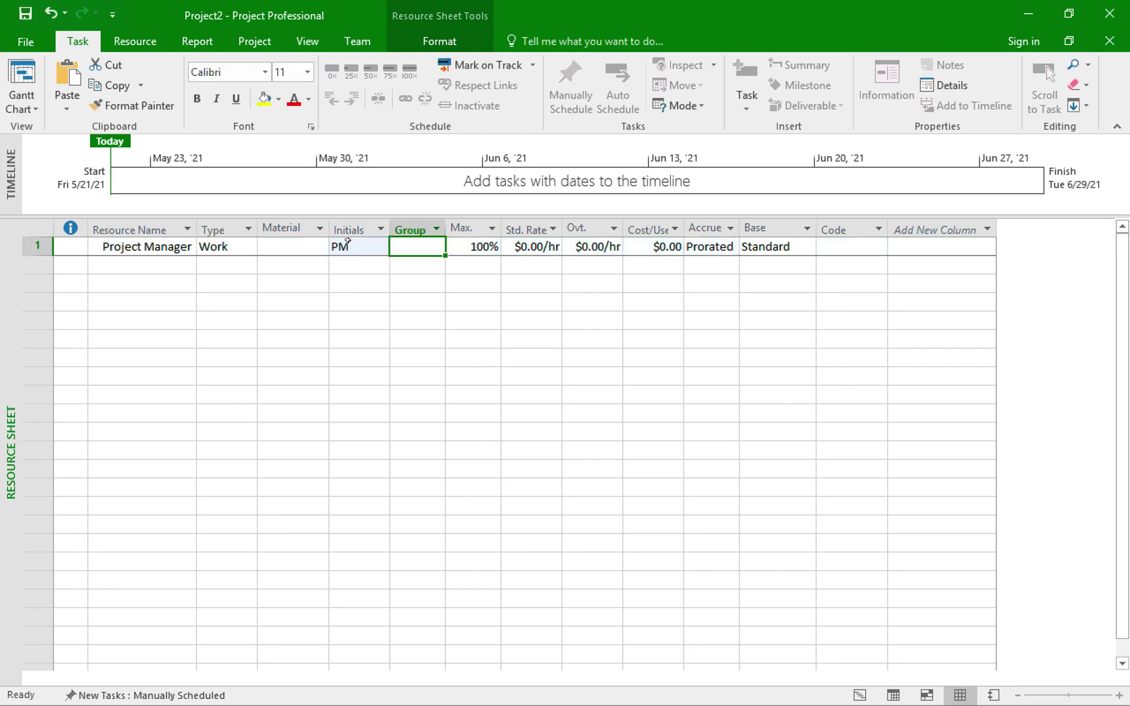
key("Tab")
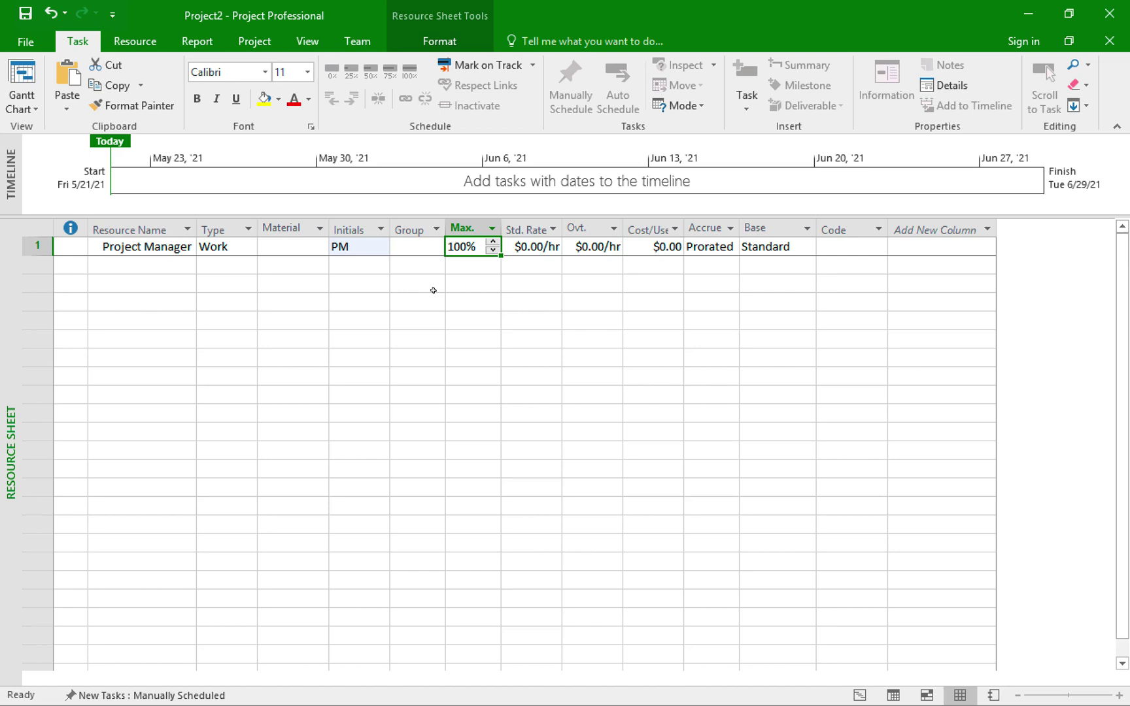
key("Tab")
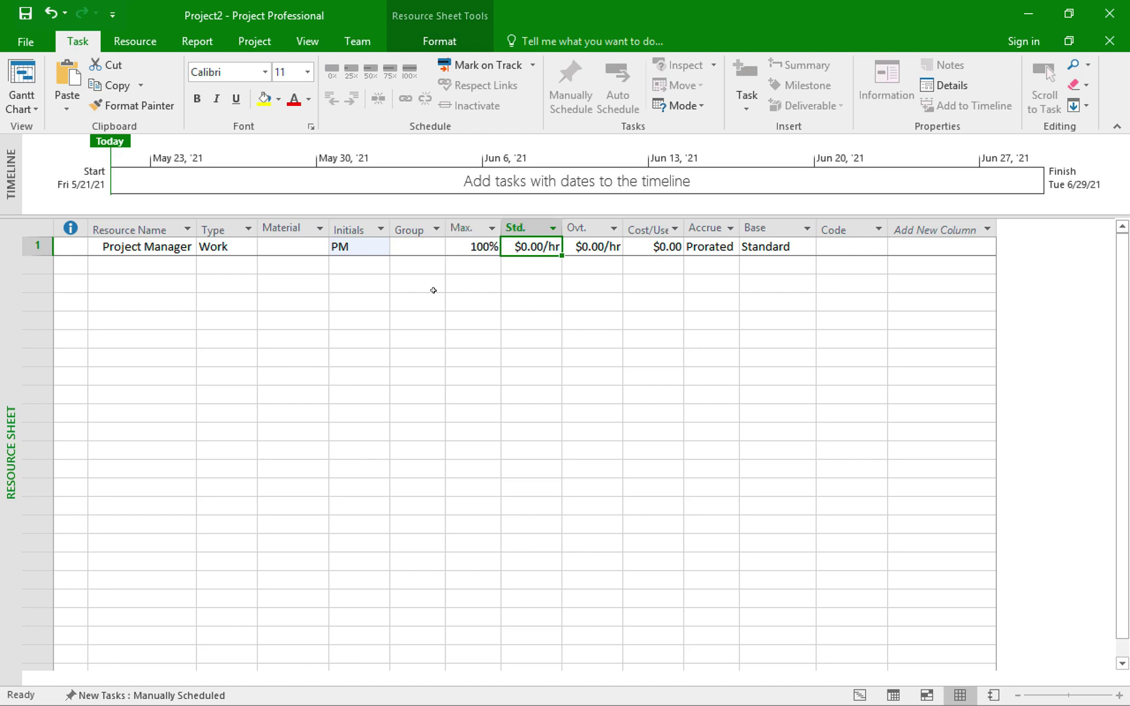
type("150")
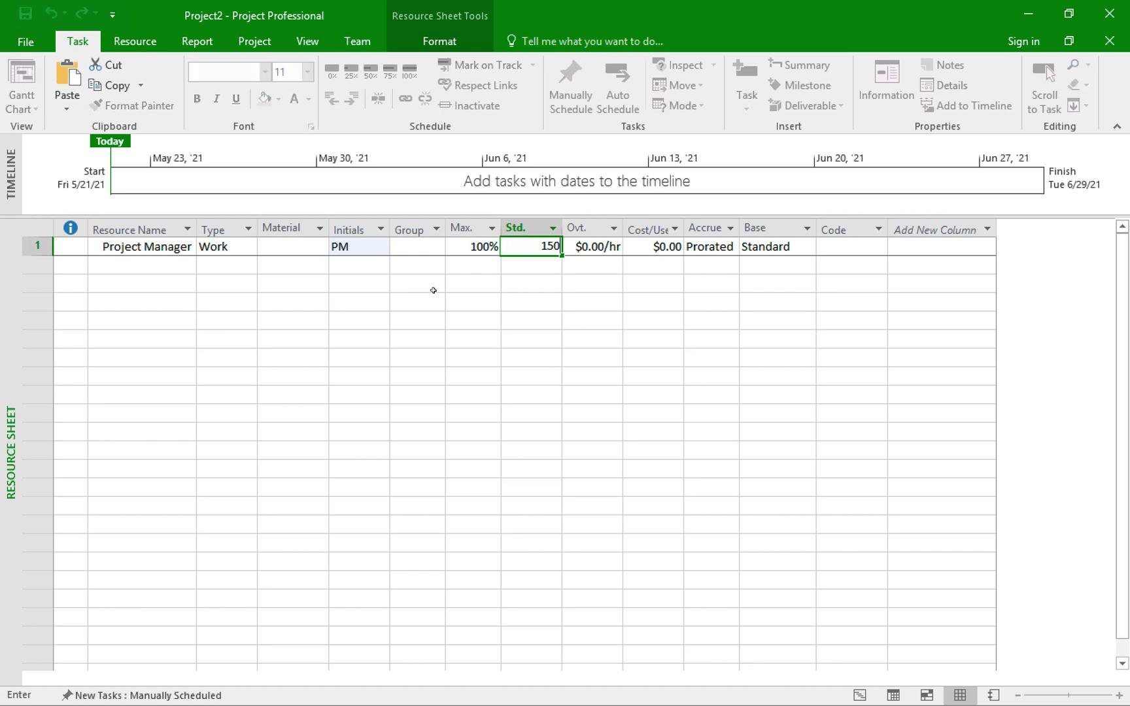
key("Return")
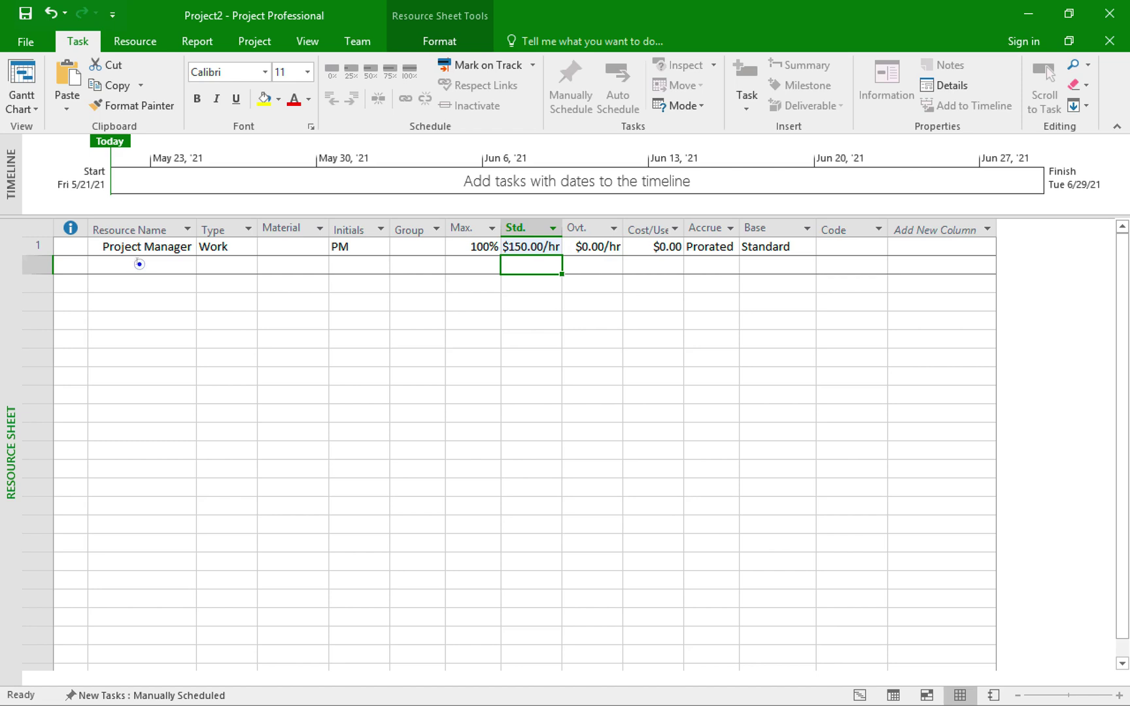
Add a work resource named "Team member 1" with a standard rate of $55.00/hr
left_click(134, 260)
type("T")
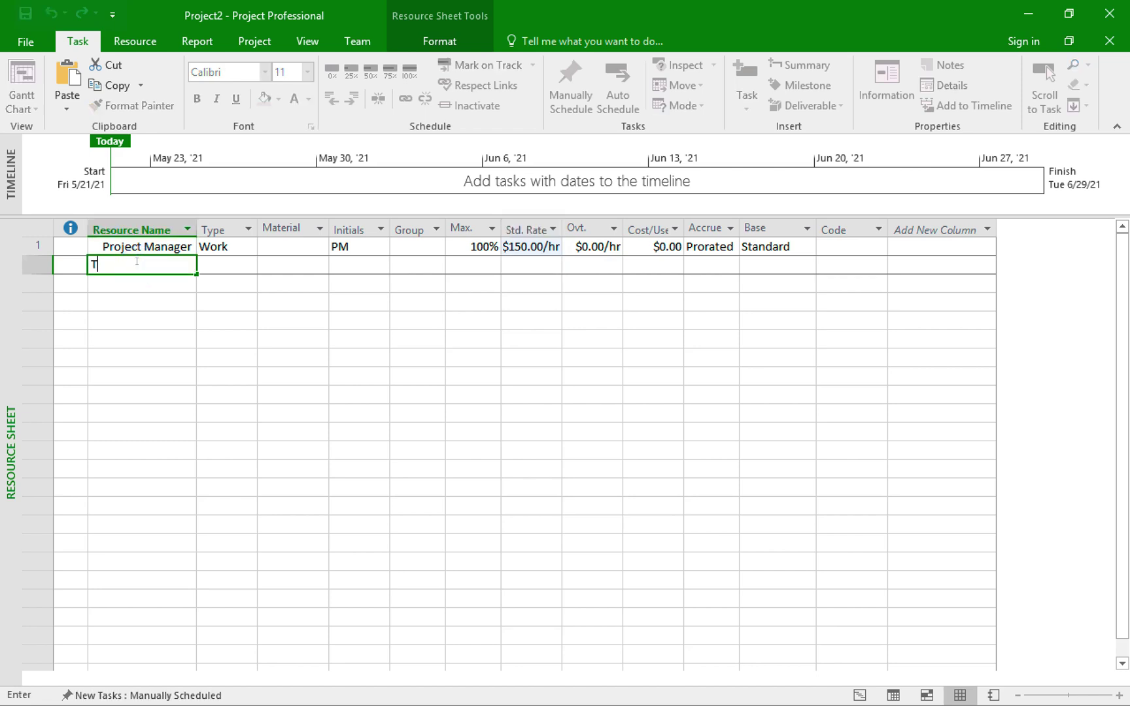
type("eam member 1")
key("Tab")
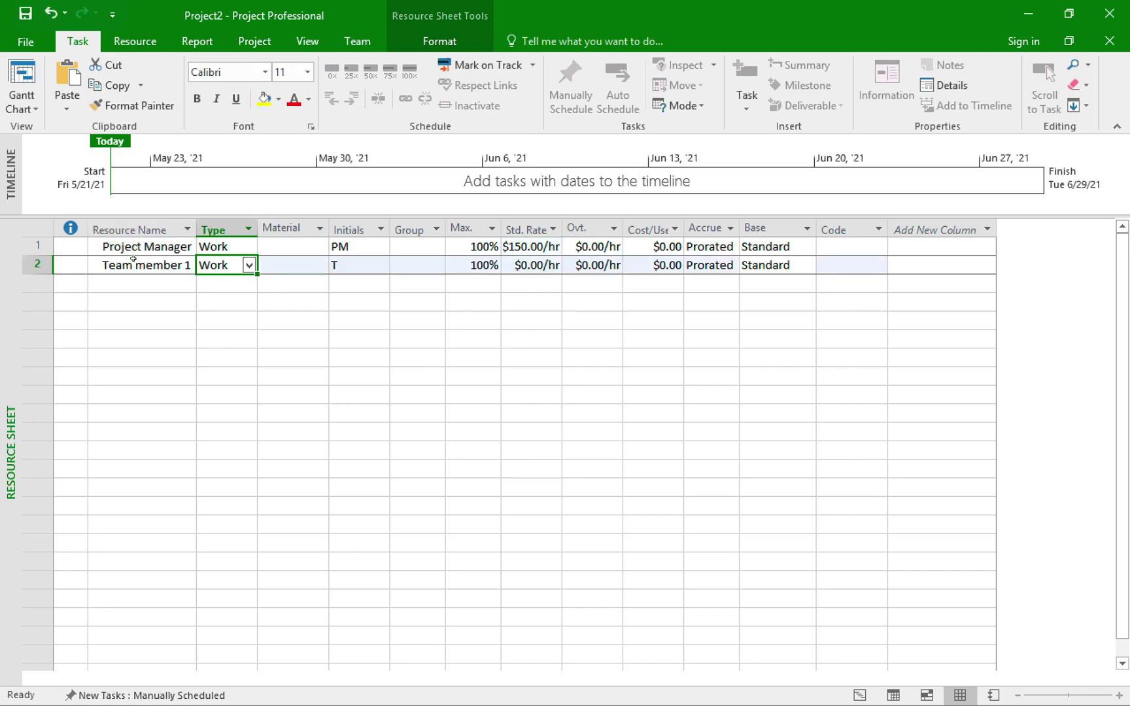
key("Tab")
key("Tab")
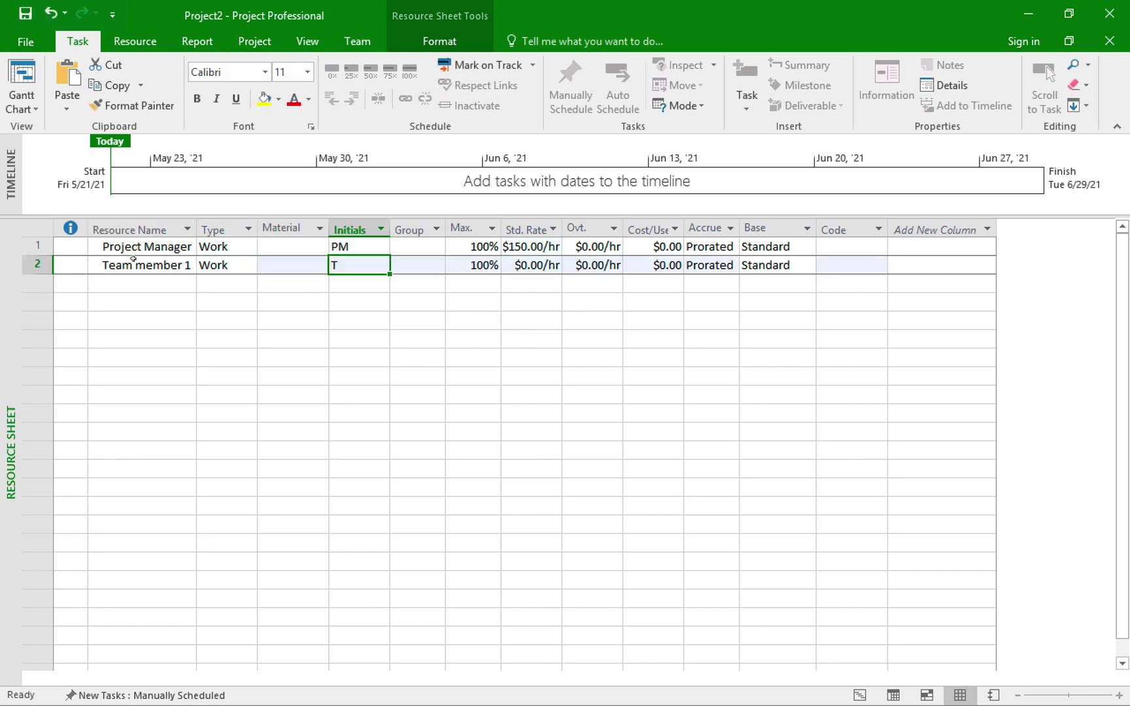
key("Tab")
key("Tab")
key("Tab")
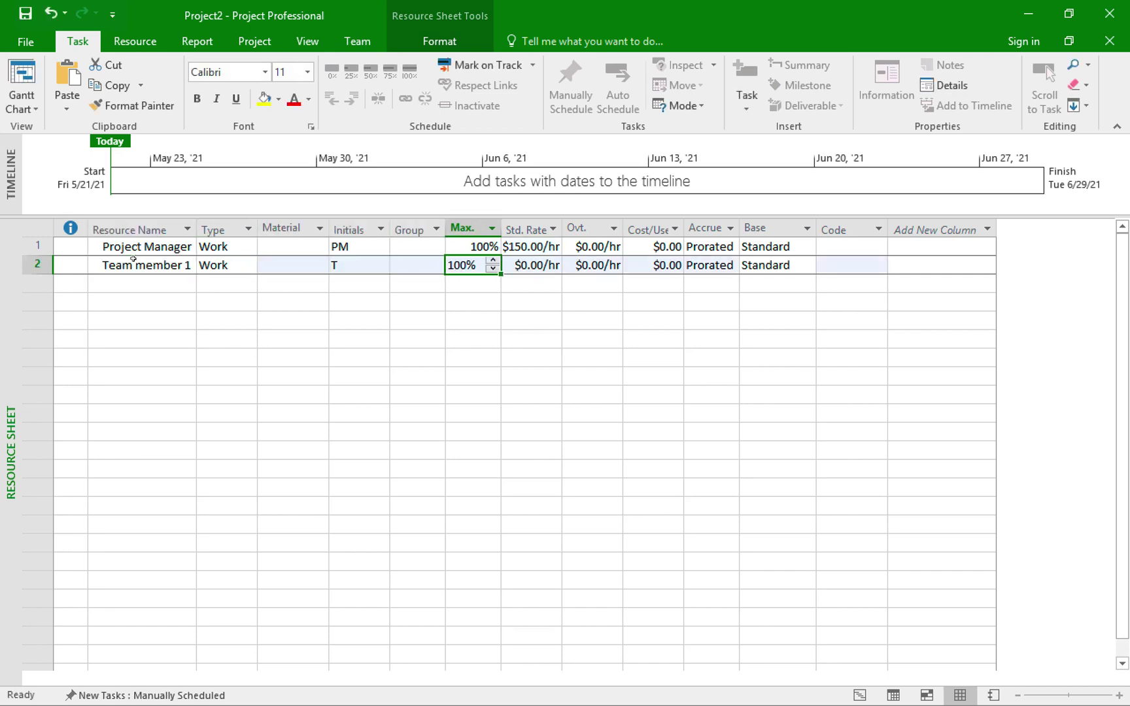
type("55")
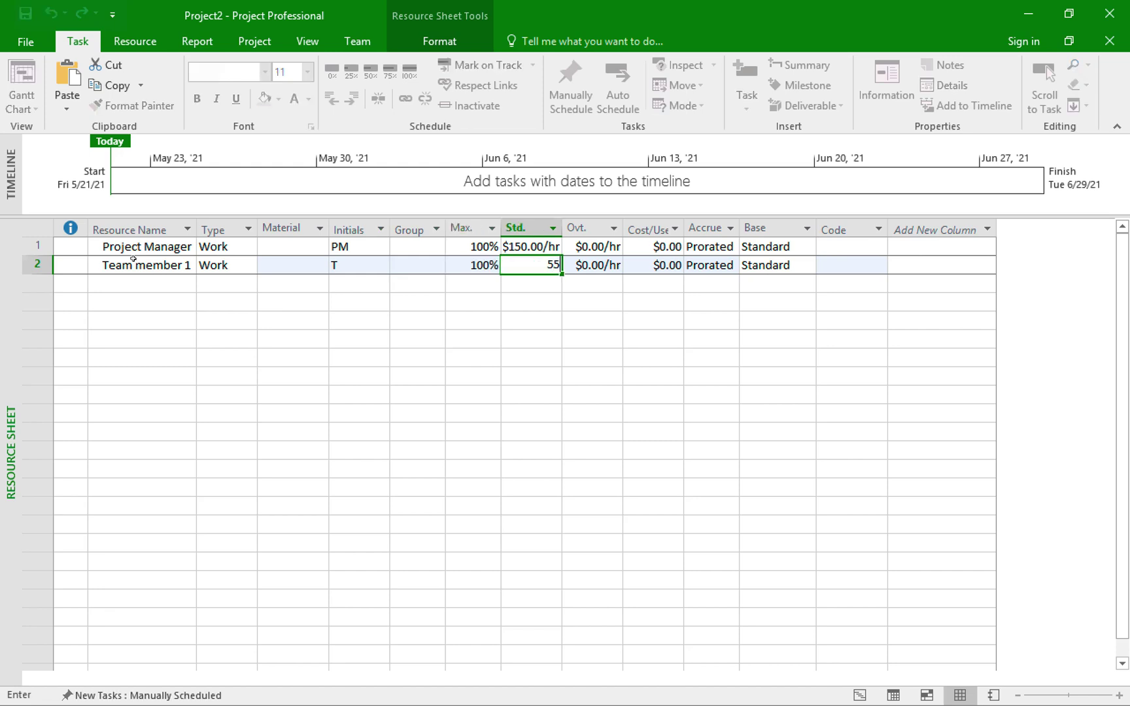
key("Return")
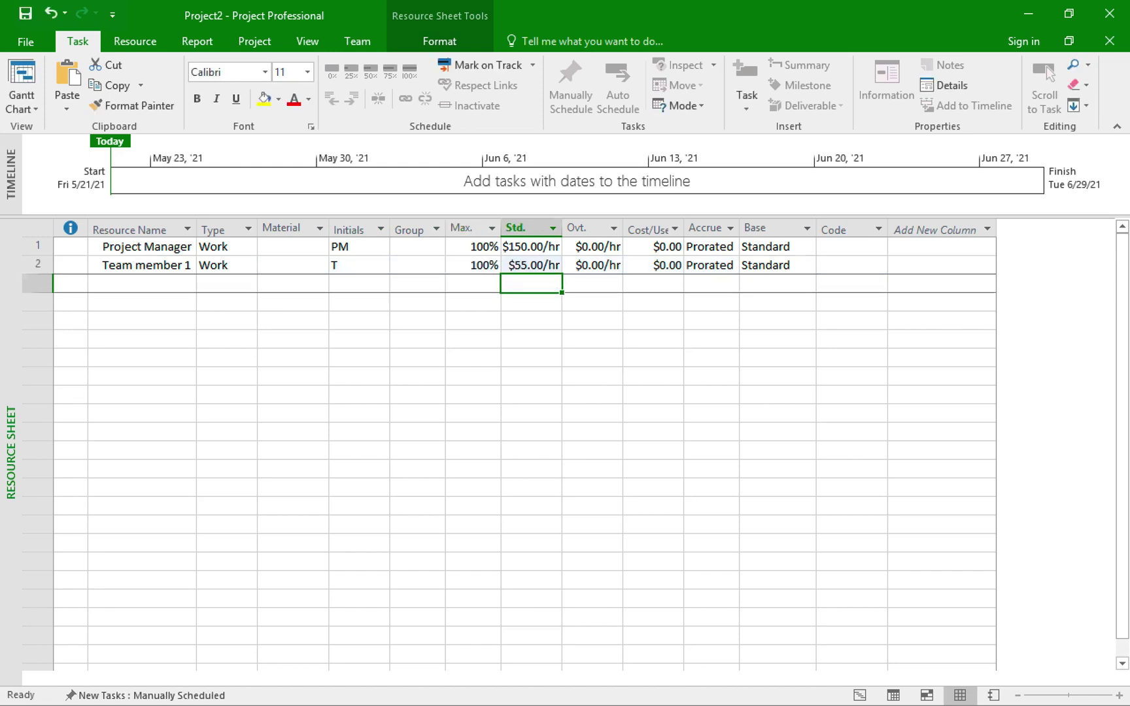
Add a work resource named "Team member 2" with initials TM2 and a standard rate of $45.00/hr
left_click(143, 281)
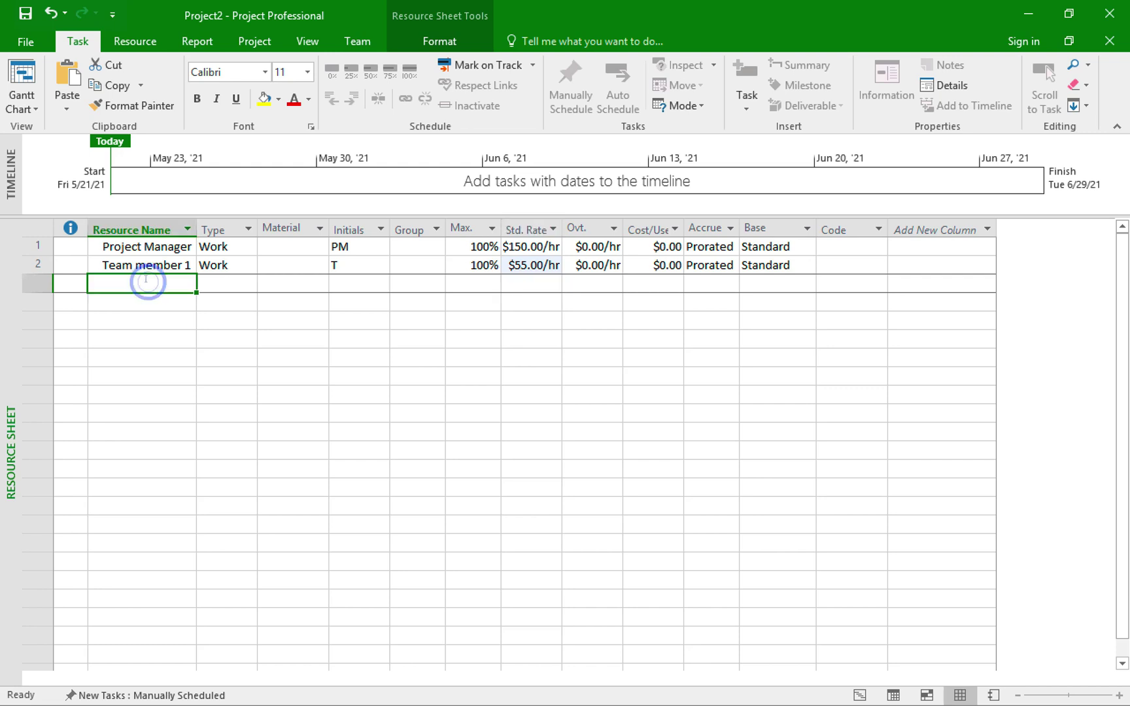
type("Team member 2")
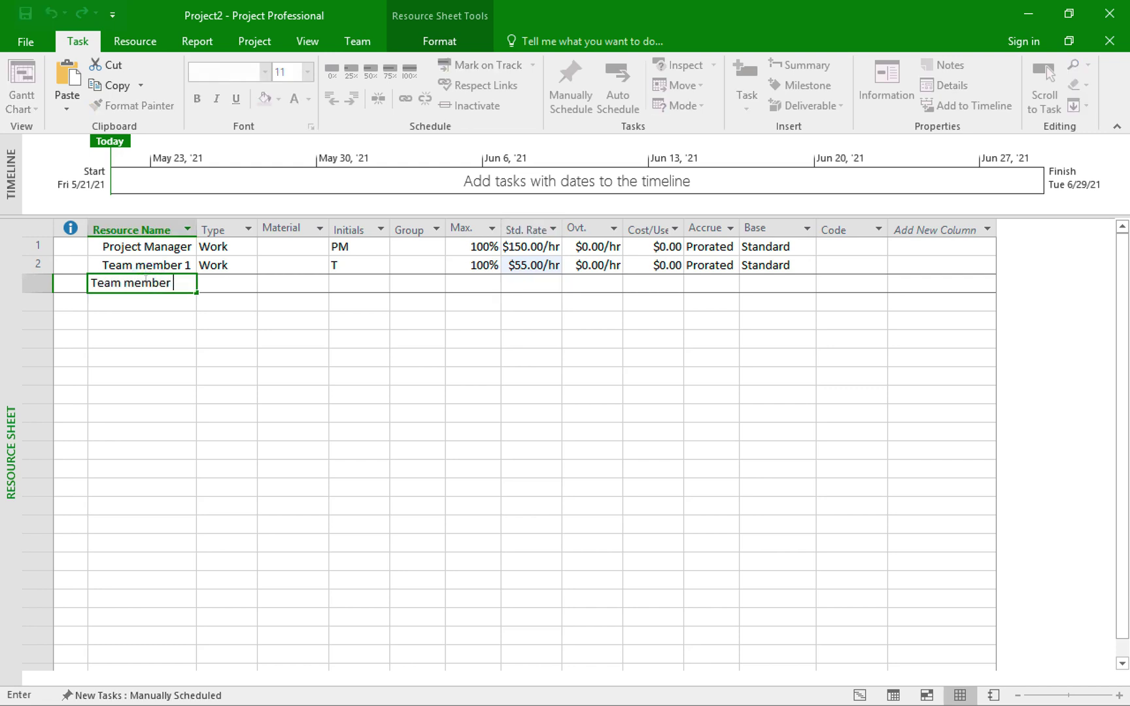
key("Tab")
key("Tab")
key("Tab")
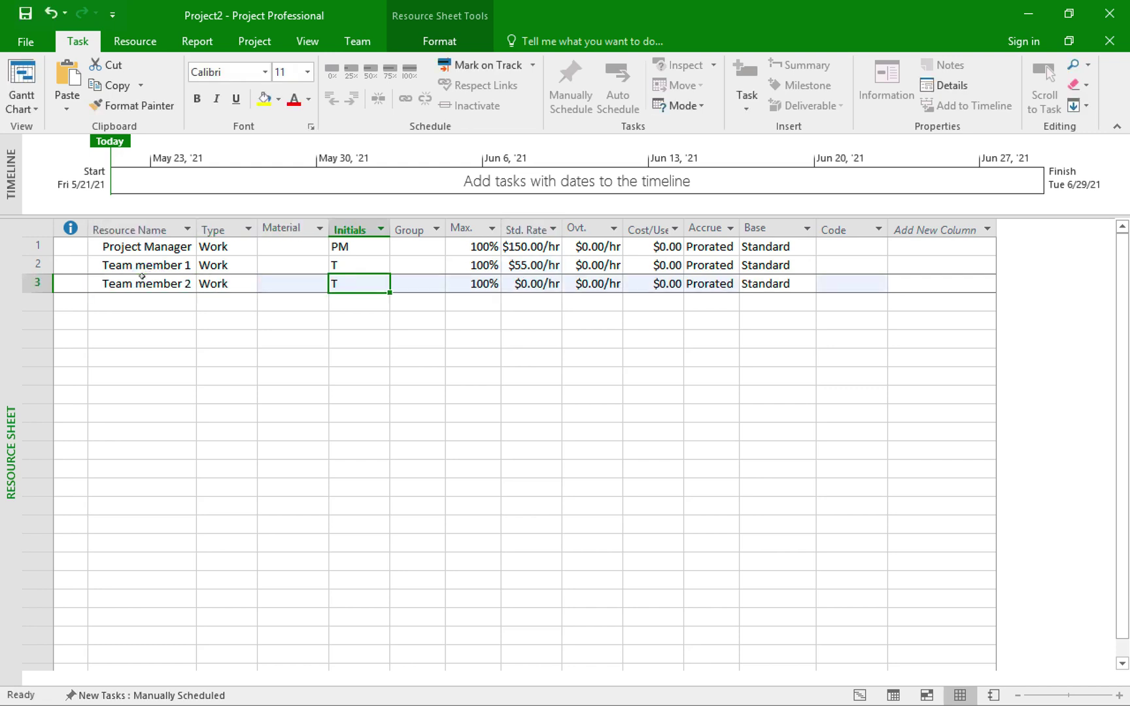
type("TM2")
key("Tab")
key("Tab")
key("Tab")
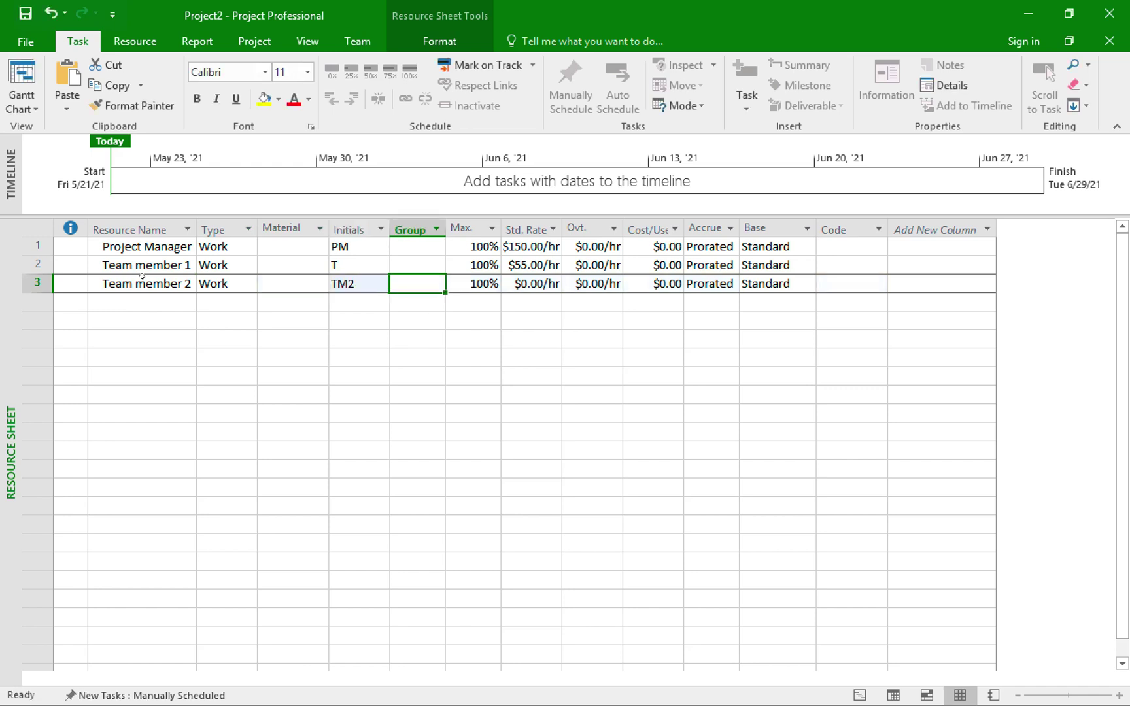
type("4")
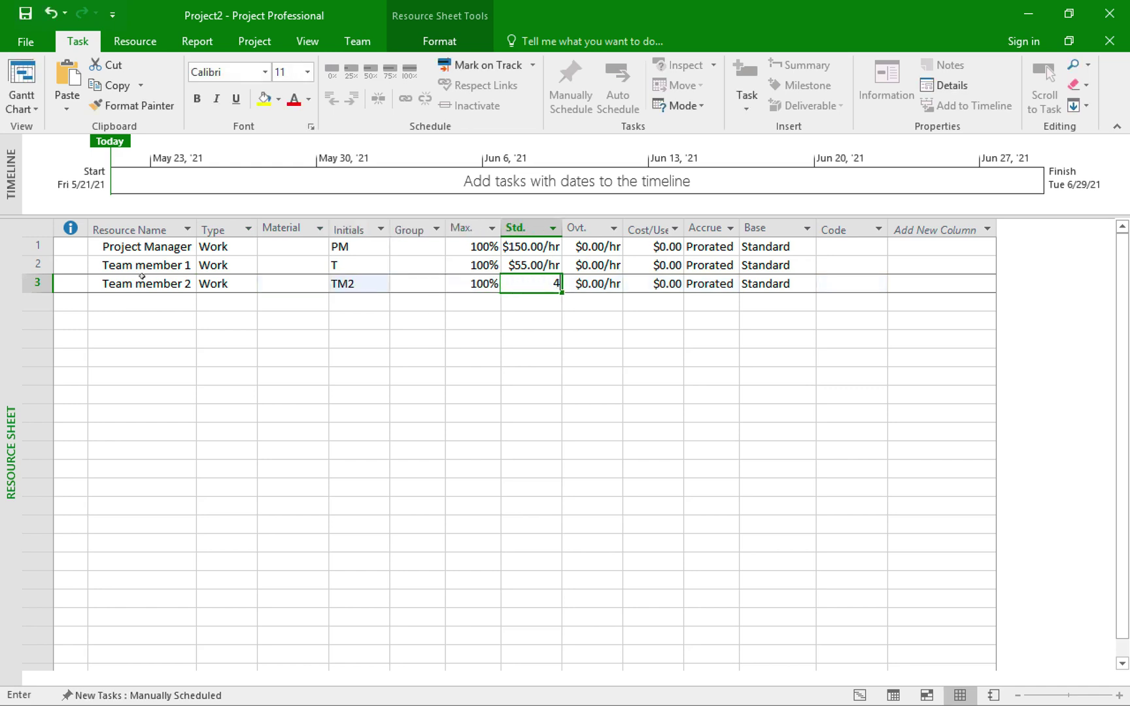
type("5")
key("Return")
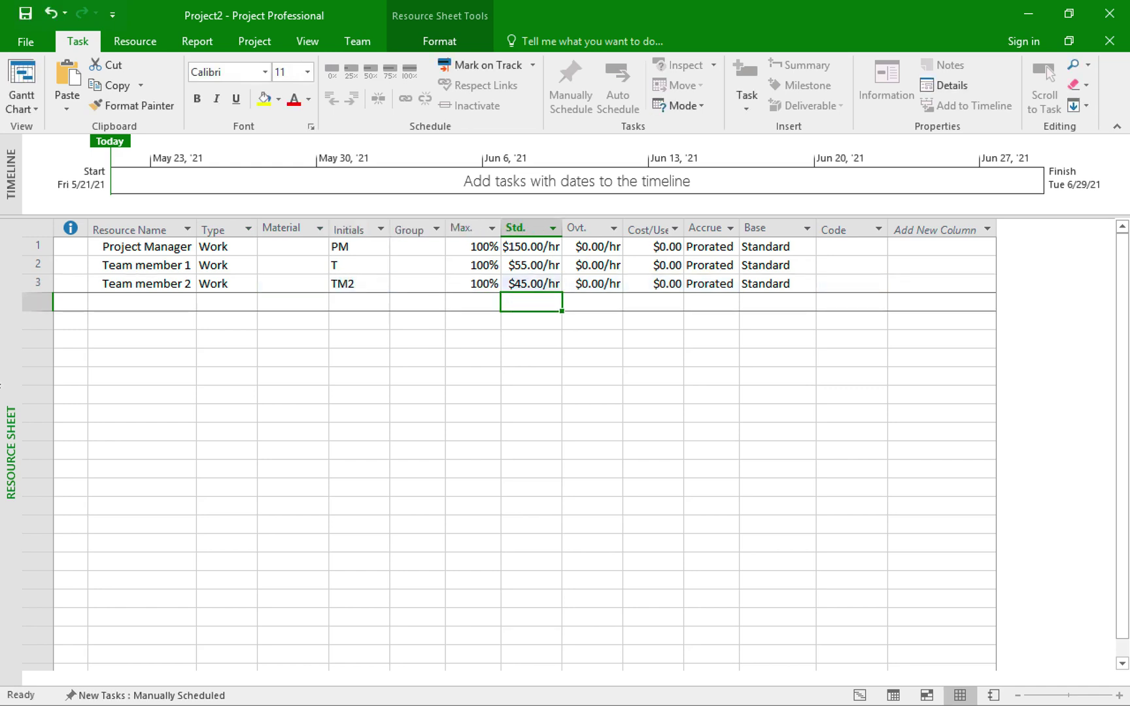
Add a work resource named "Team member 3" with initials TM3 and a standard rate of $100.00/hr
left_click(150, 302)
type("Team")
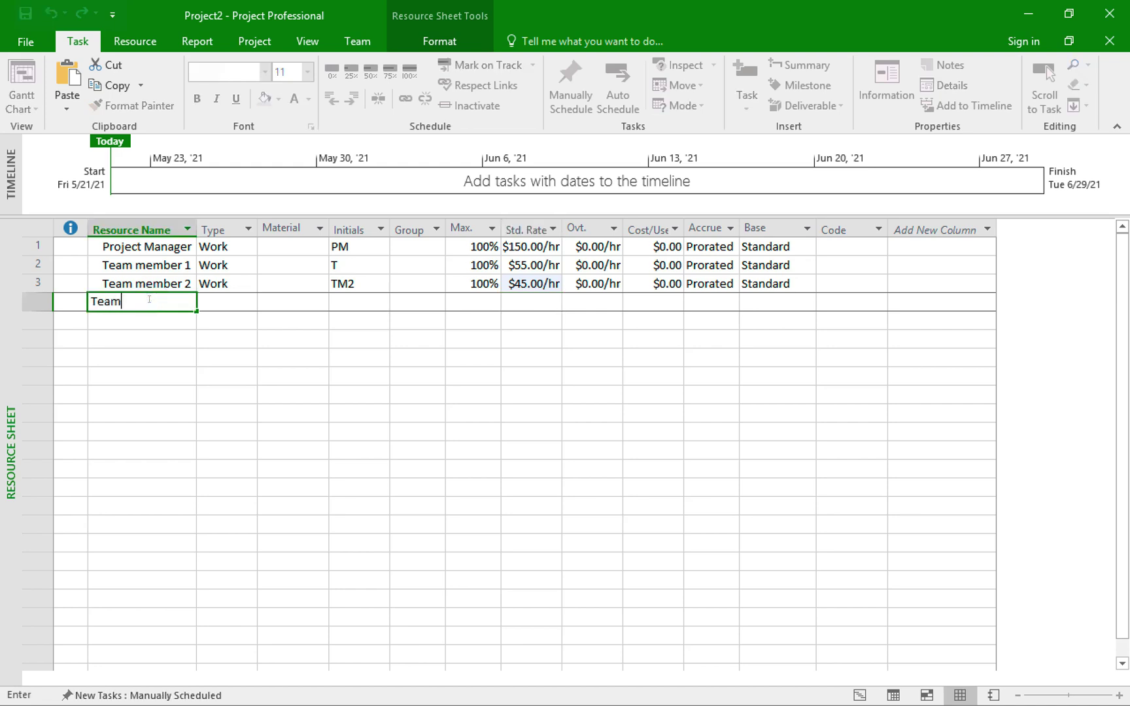
type(" member 3")
key("Tab")
key("Tab")
key("Tab")
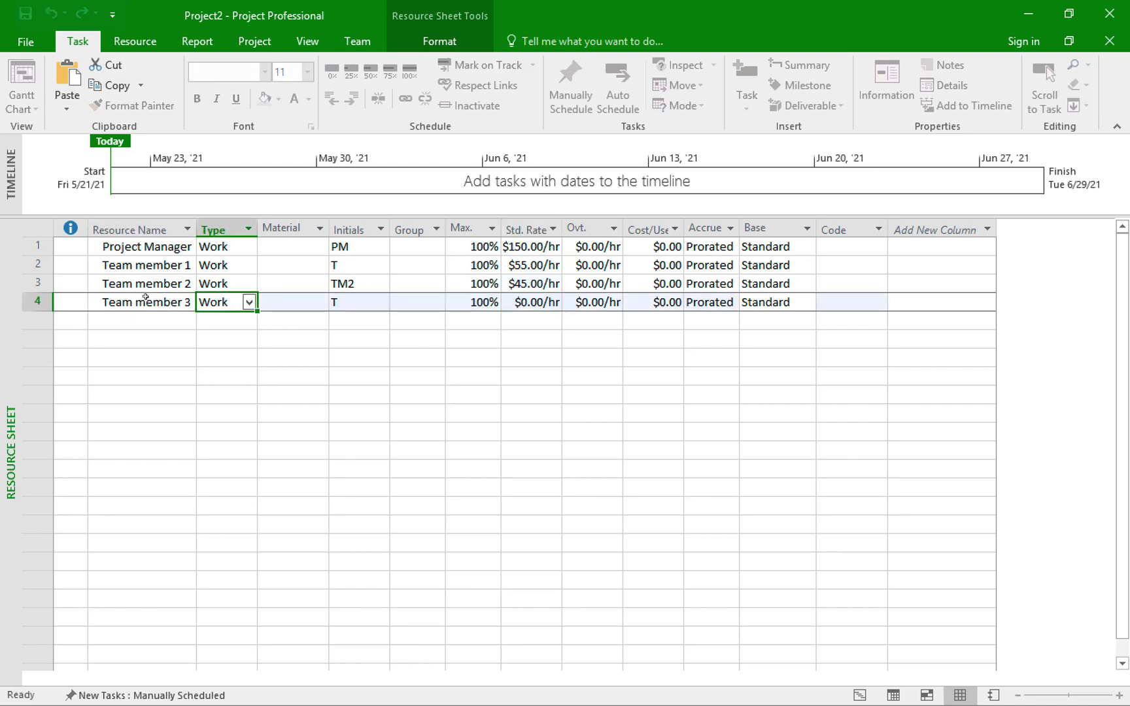
type("TM3")
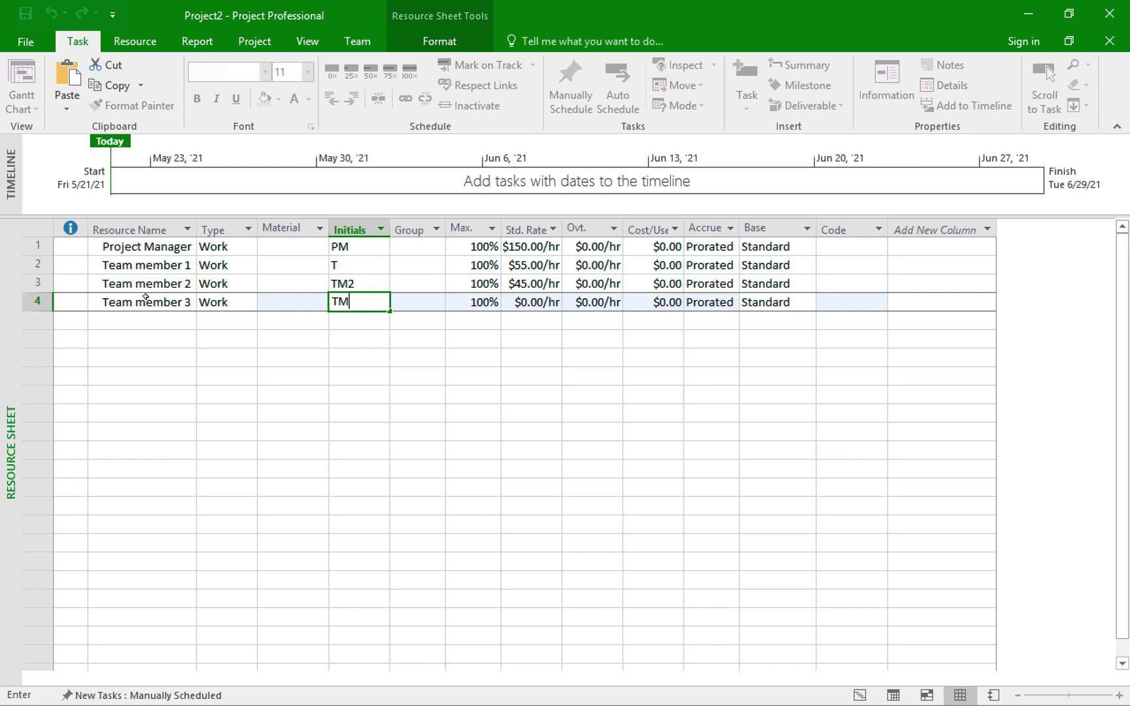
key("Tab")
key("Tab")
key("Tab")
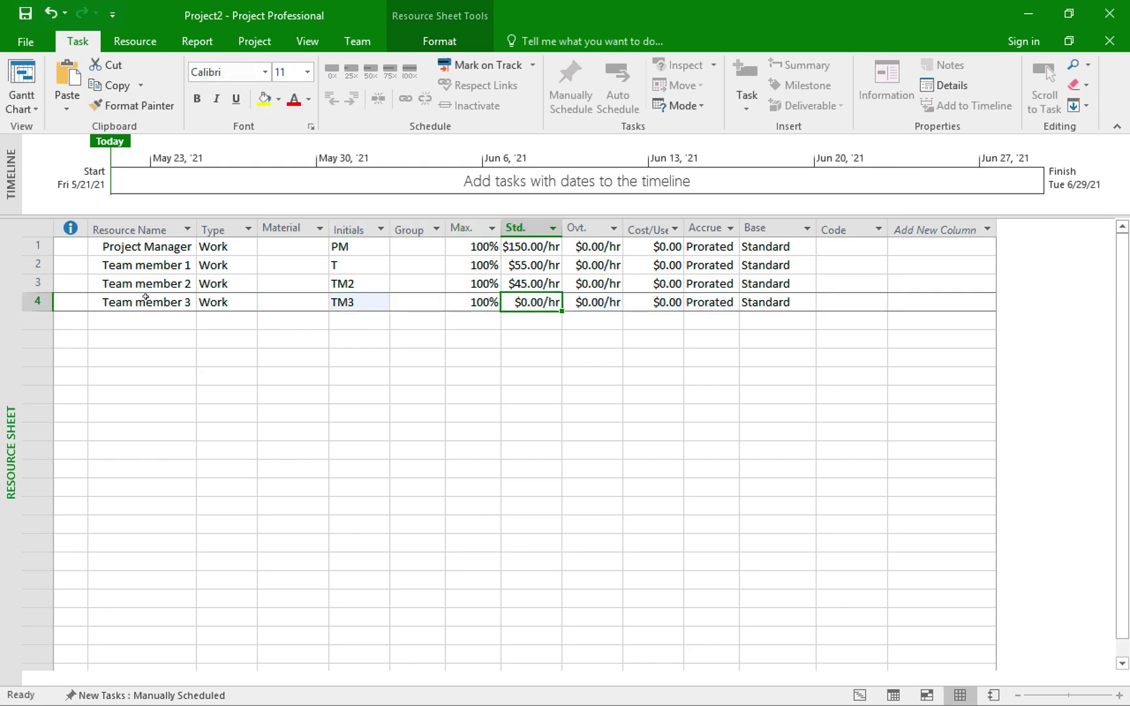
type("100")
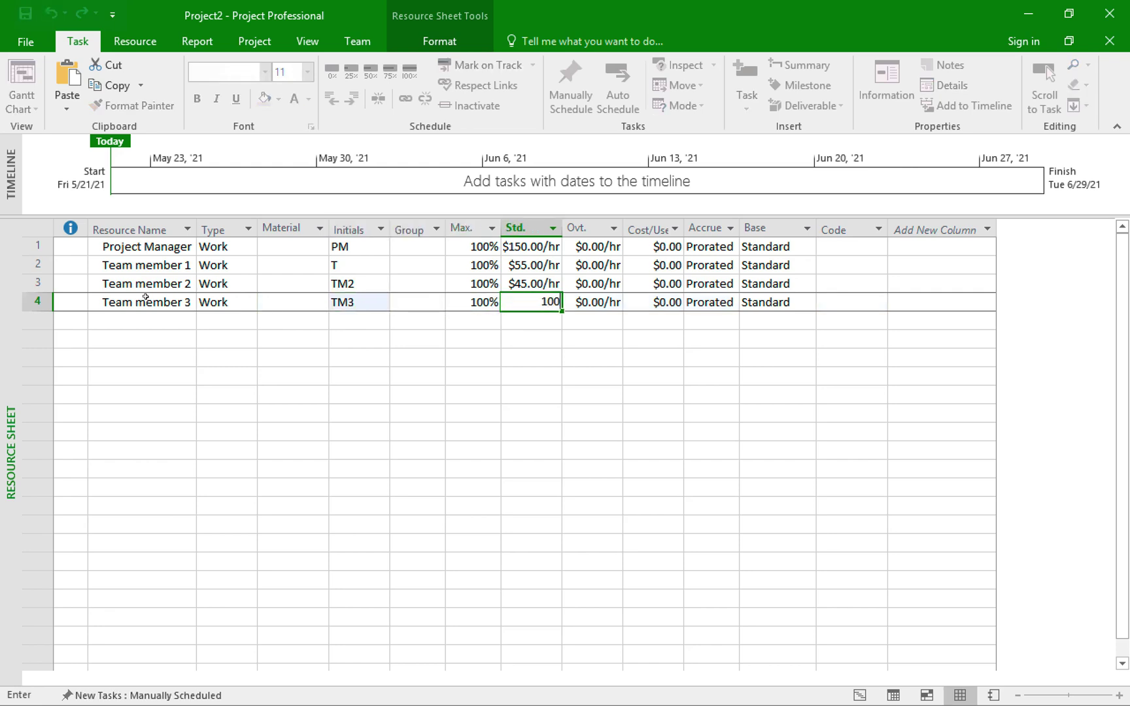
key("Return")
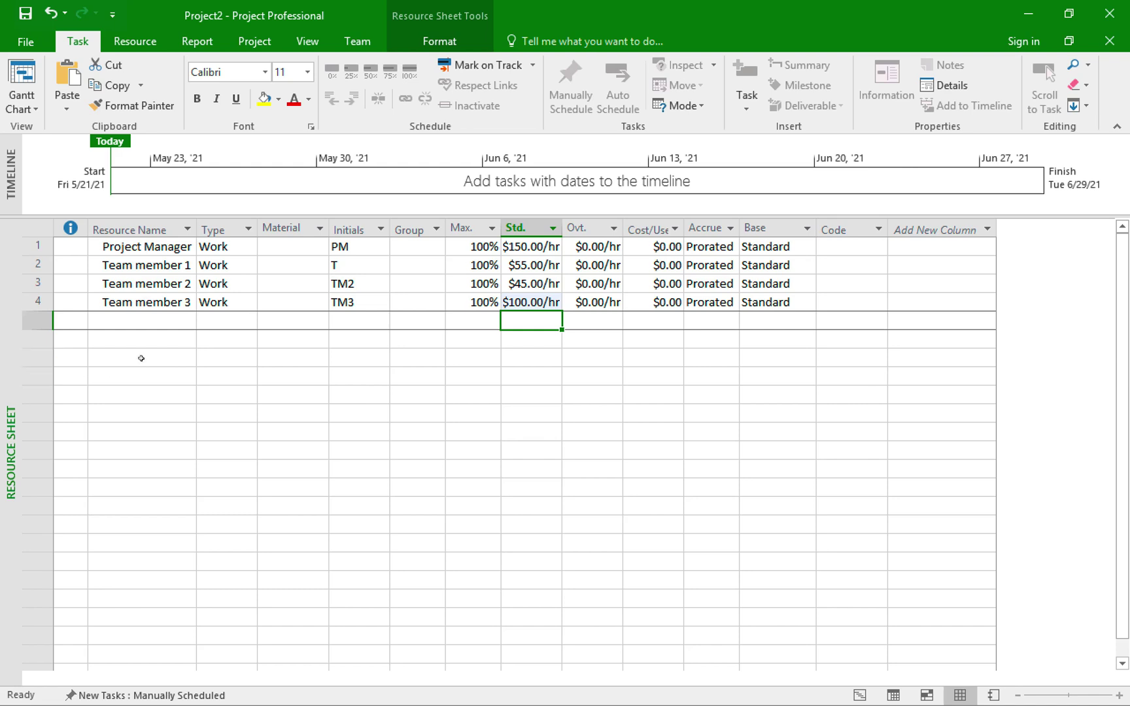
Return to the Gantt Chart view and assign the Project Manager resource to the "Create project team" task
left_click(22, 77)
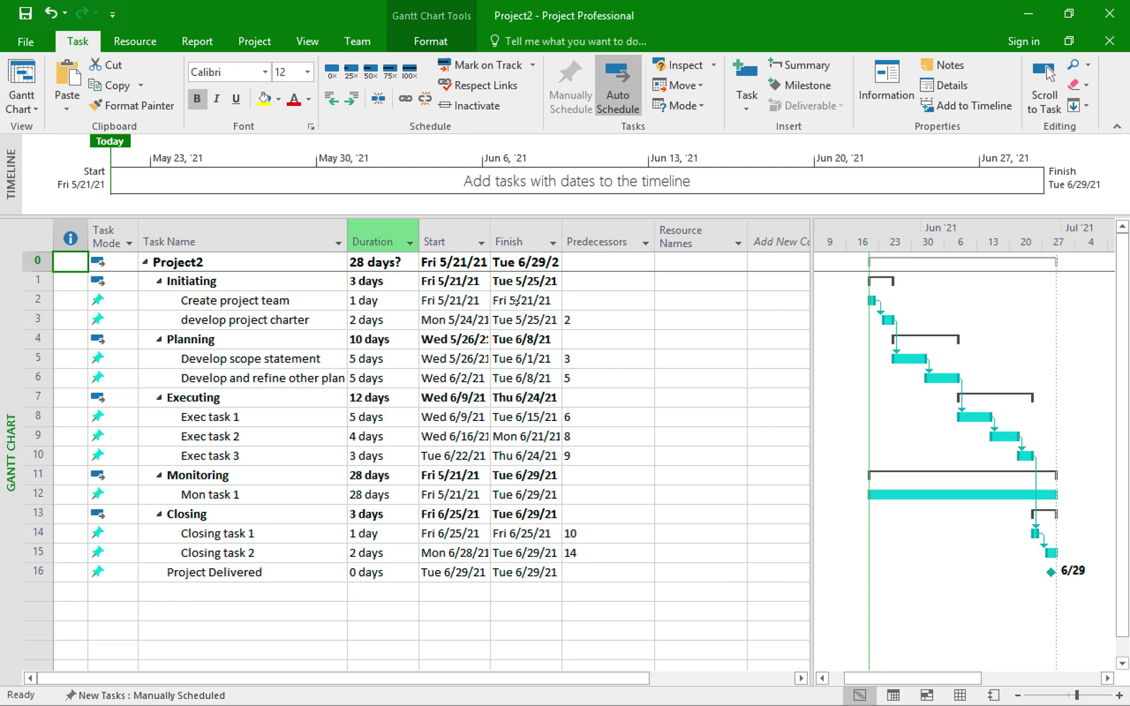
left_click(668, 300)
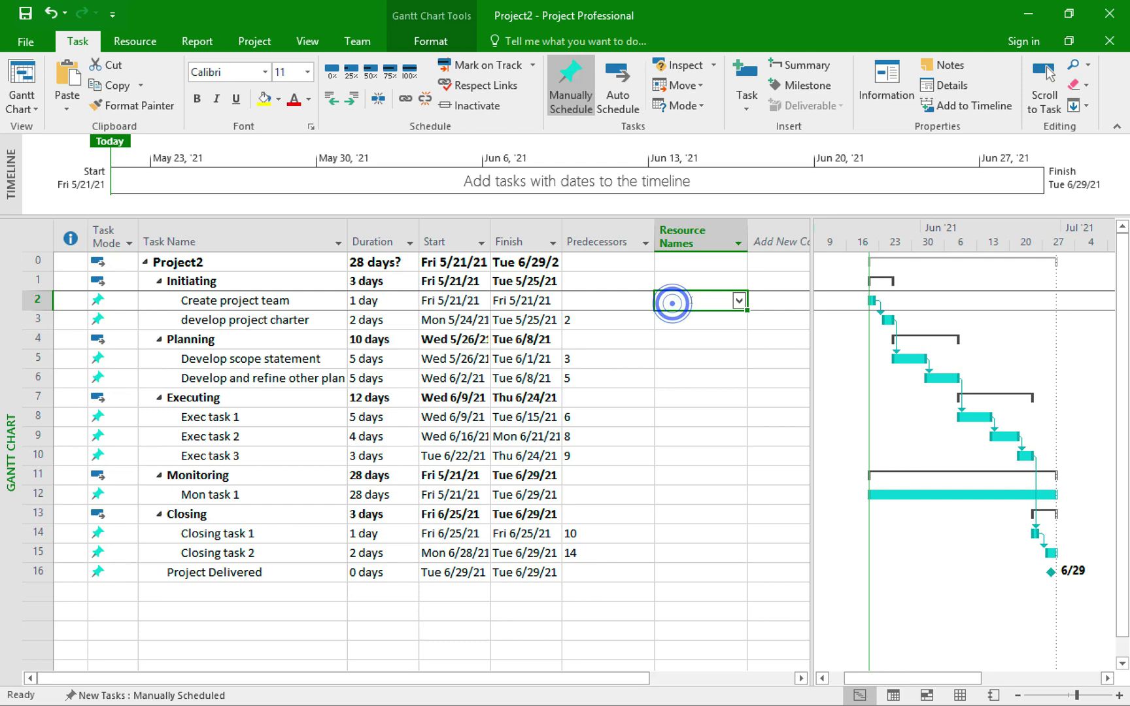
left_click(738, 301)
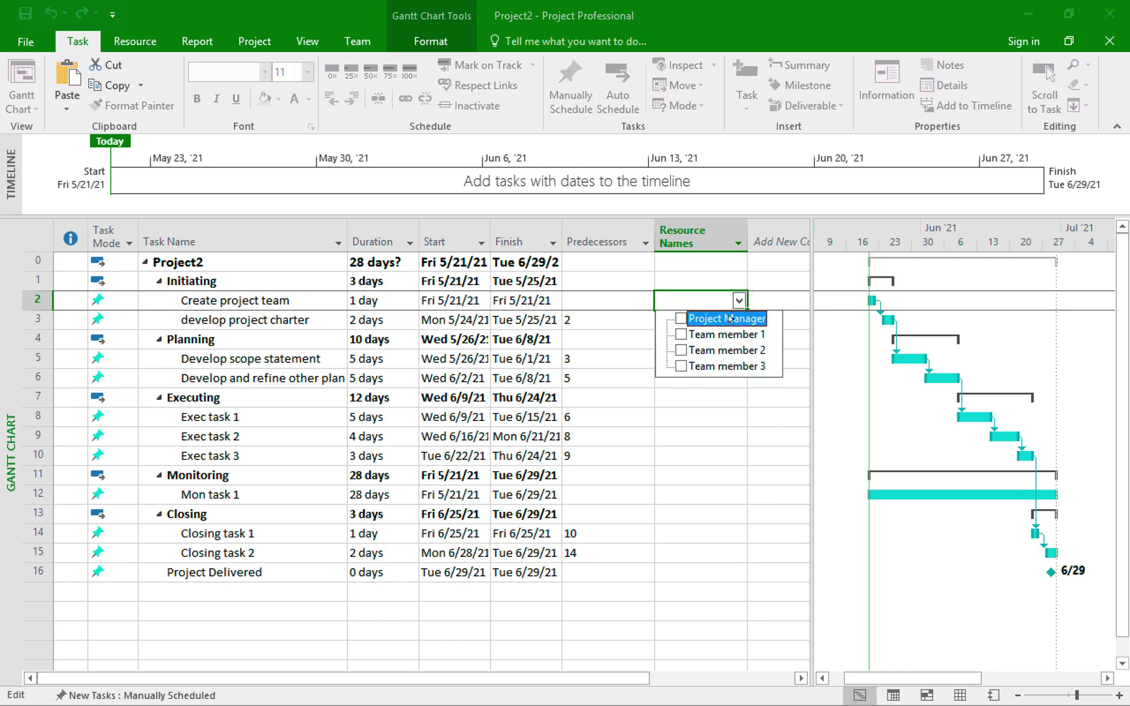
left_click(730, 319)
key("Return")
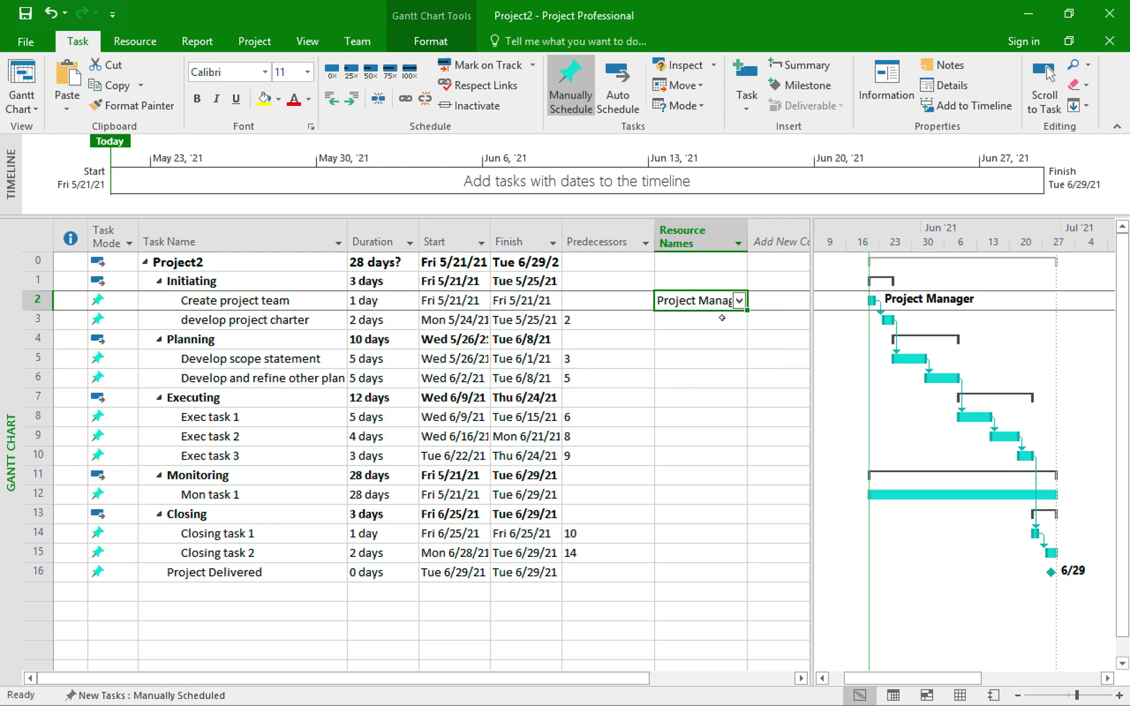
Assign Team member 1 and Team member 2 to the "develop project charter" task
left_click(724, 319)
left_click(738, 320)
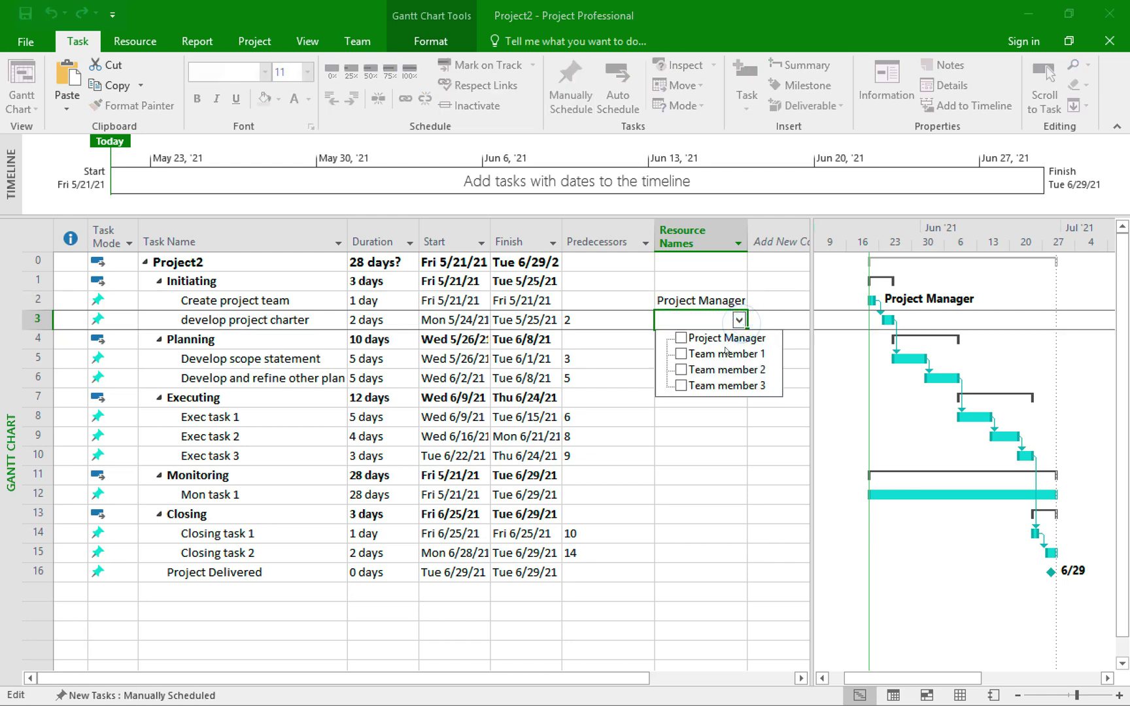
left_click(726, 353)
left_click(728, 368)
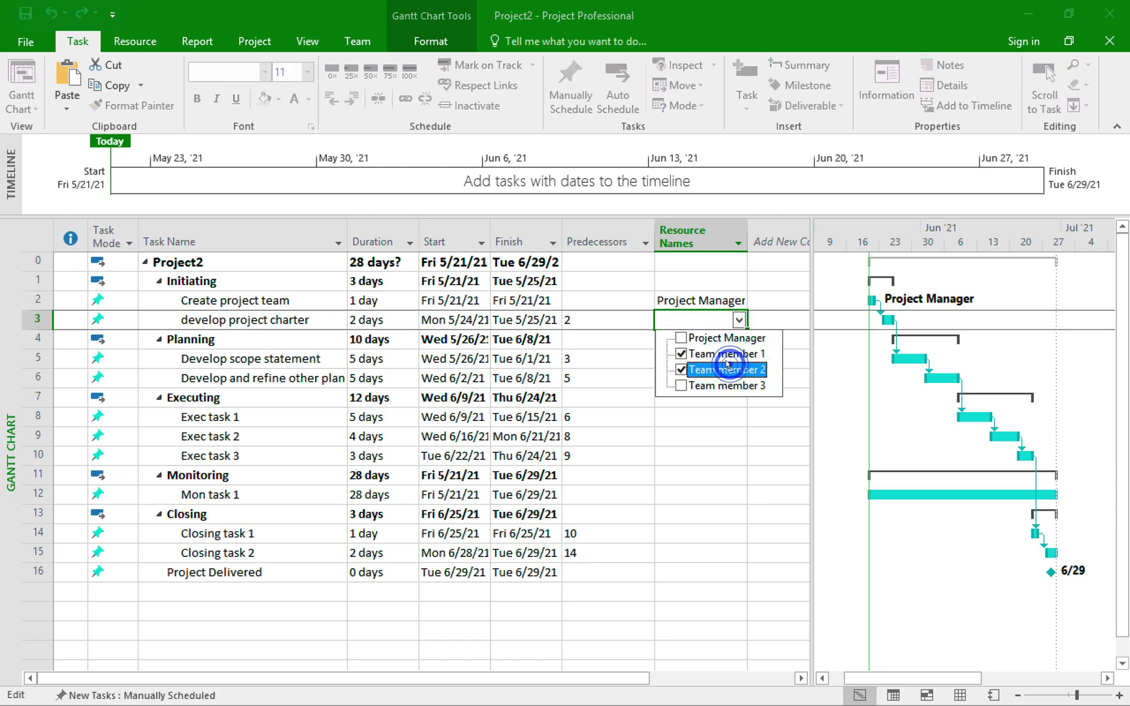
key("Return")
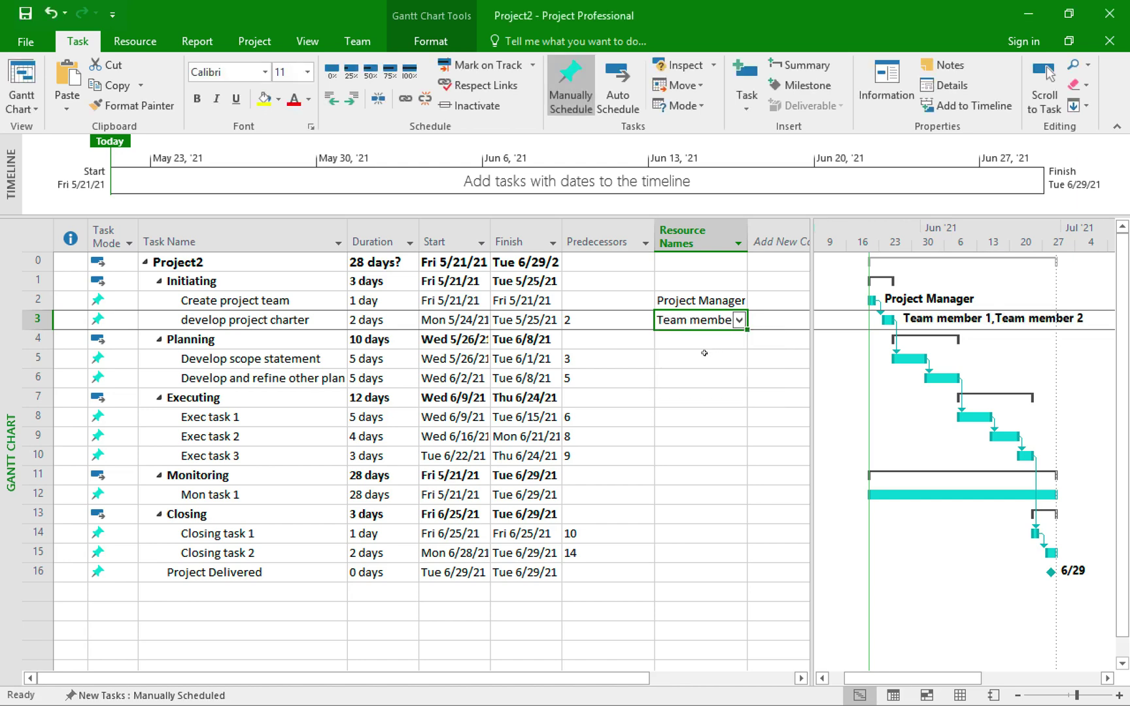
Assign Team member 1 and Team member 2 to the "Develop scope statement" task
left_click(710, 358)
left_click(738, 359)
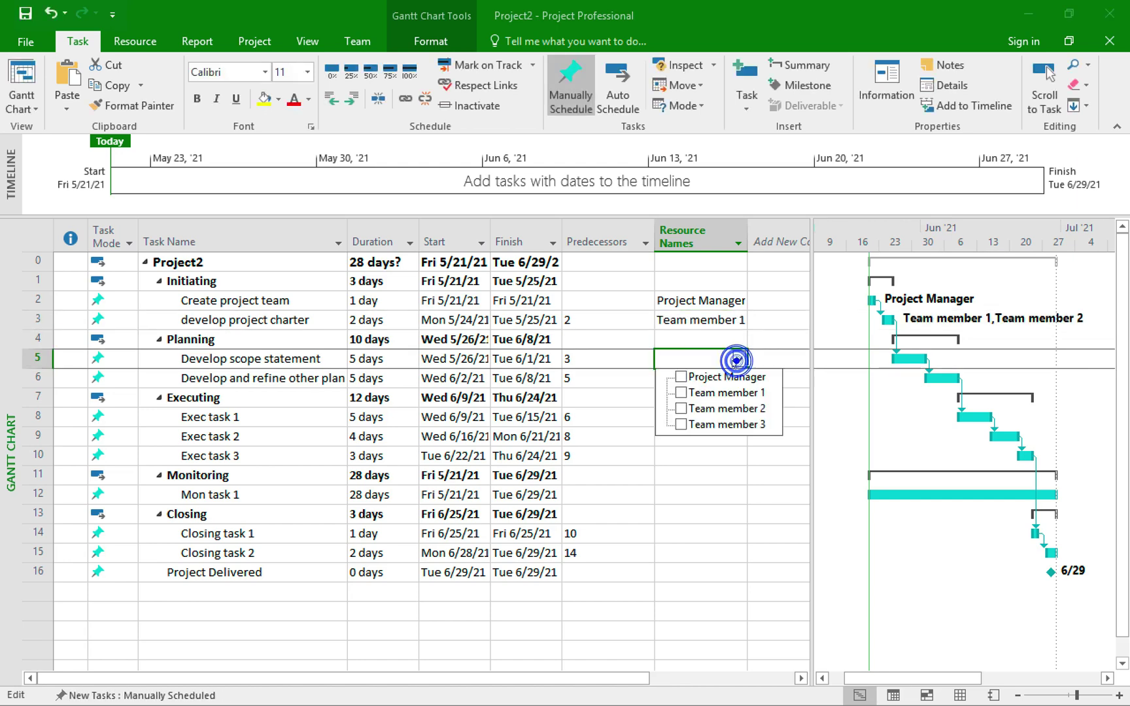
left_click(722, 393)
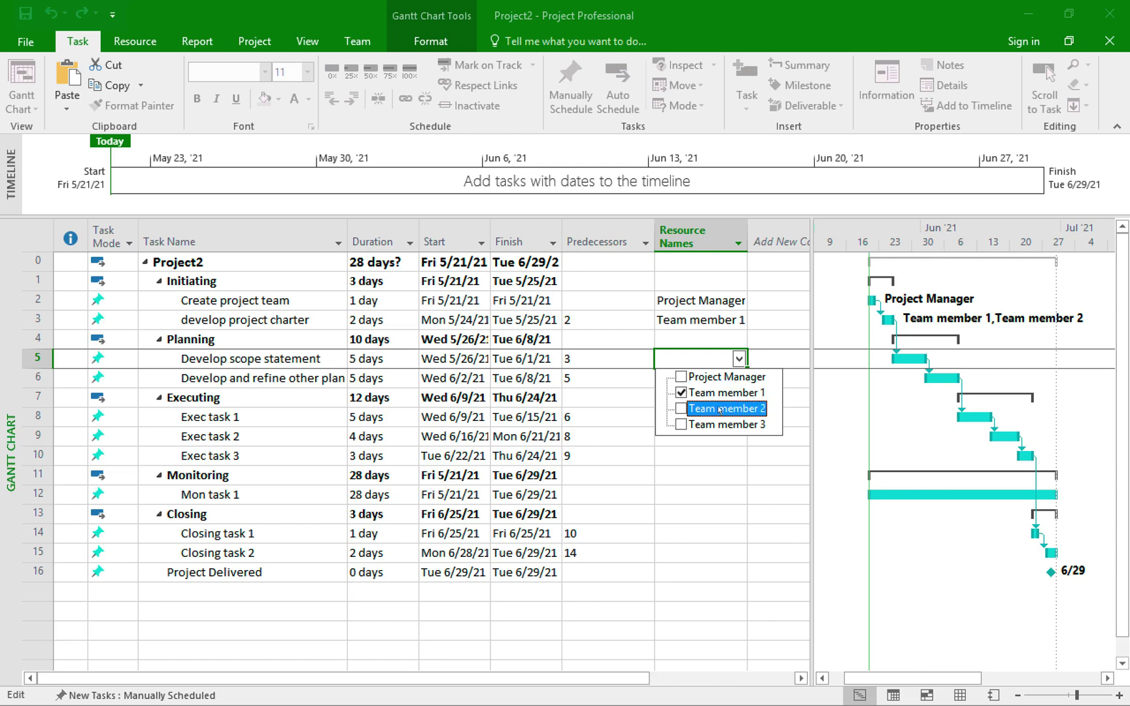
left_click(720, 410)
key("Return")
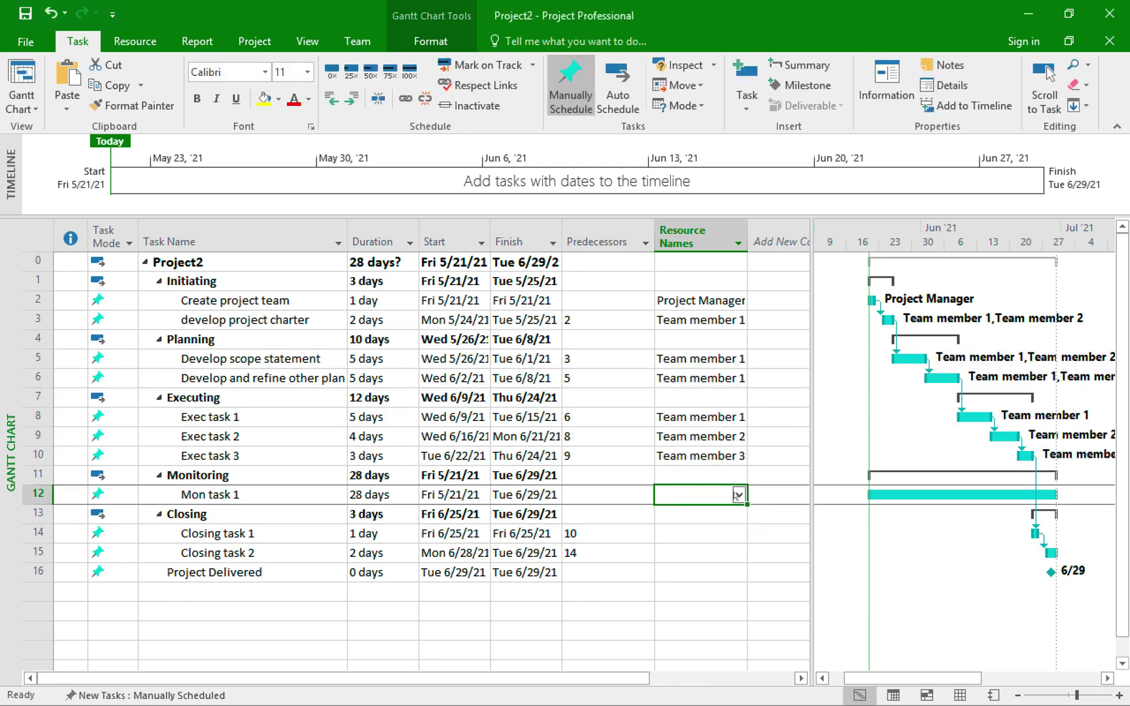
Widen the Resource Names column to fit its full entries and extend the task table over most of the Gantt chart area
left_click_drag(746, 235, 857, 239)
left_click_drag(854, 278, 932, 278)
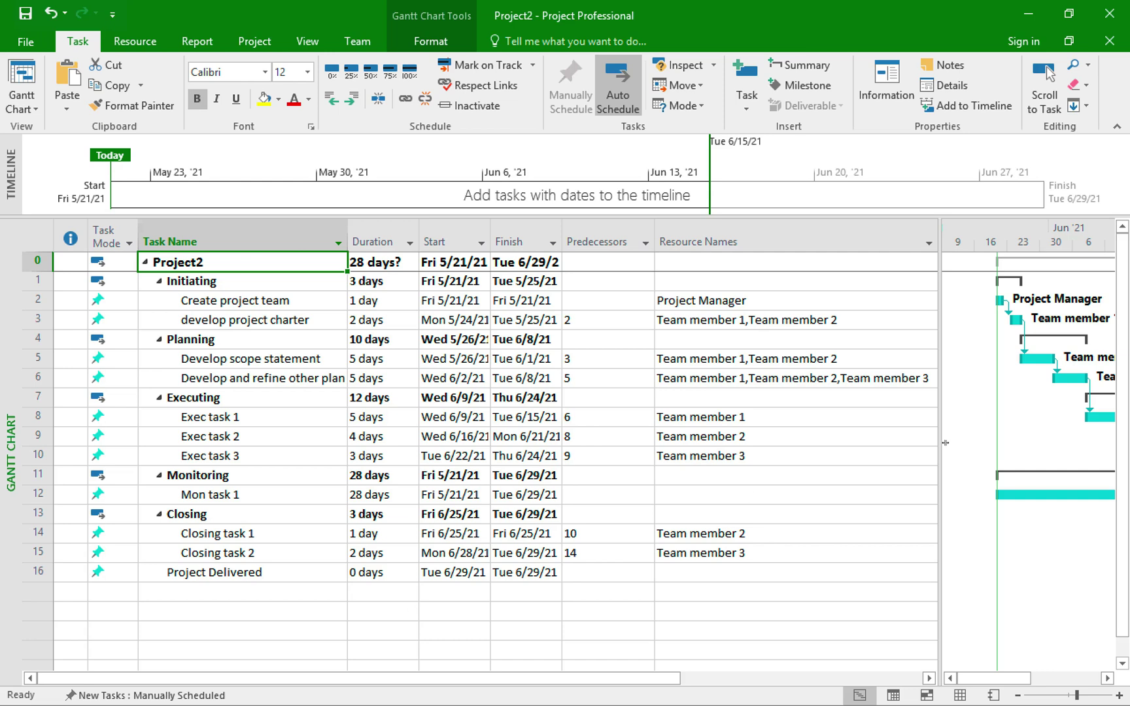
left_click_drag(936, 370, 1083, 351)
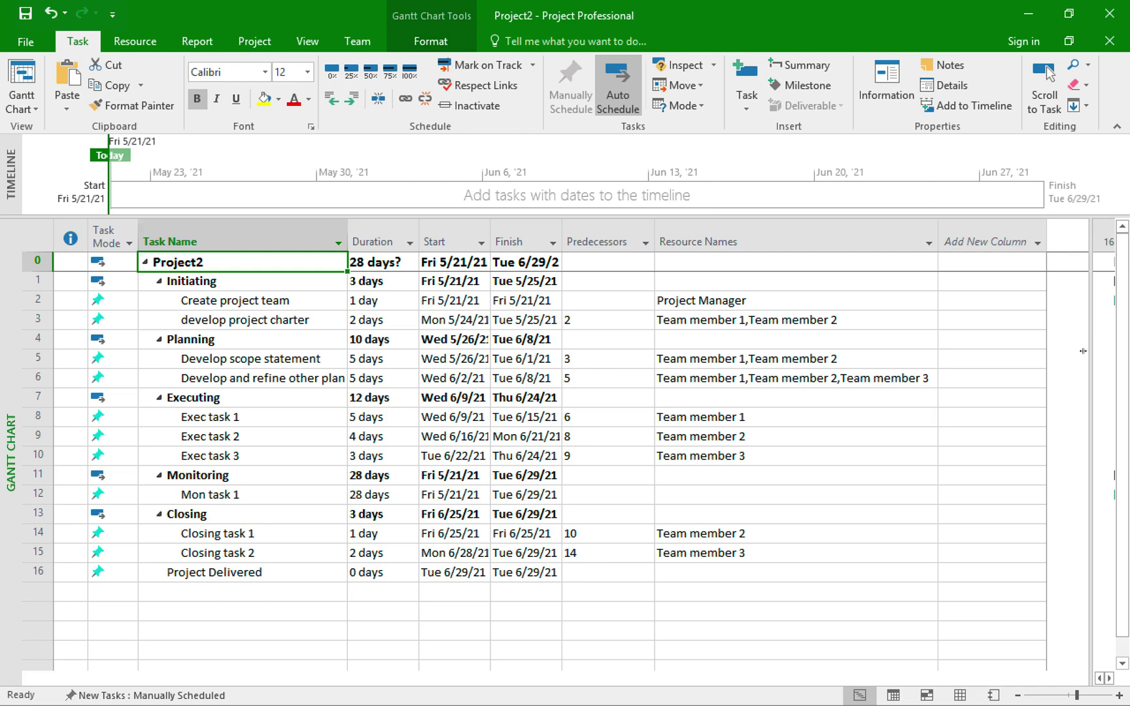
Add a Cost column to the task table after the Resource Names column
left_click(973, 234)
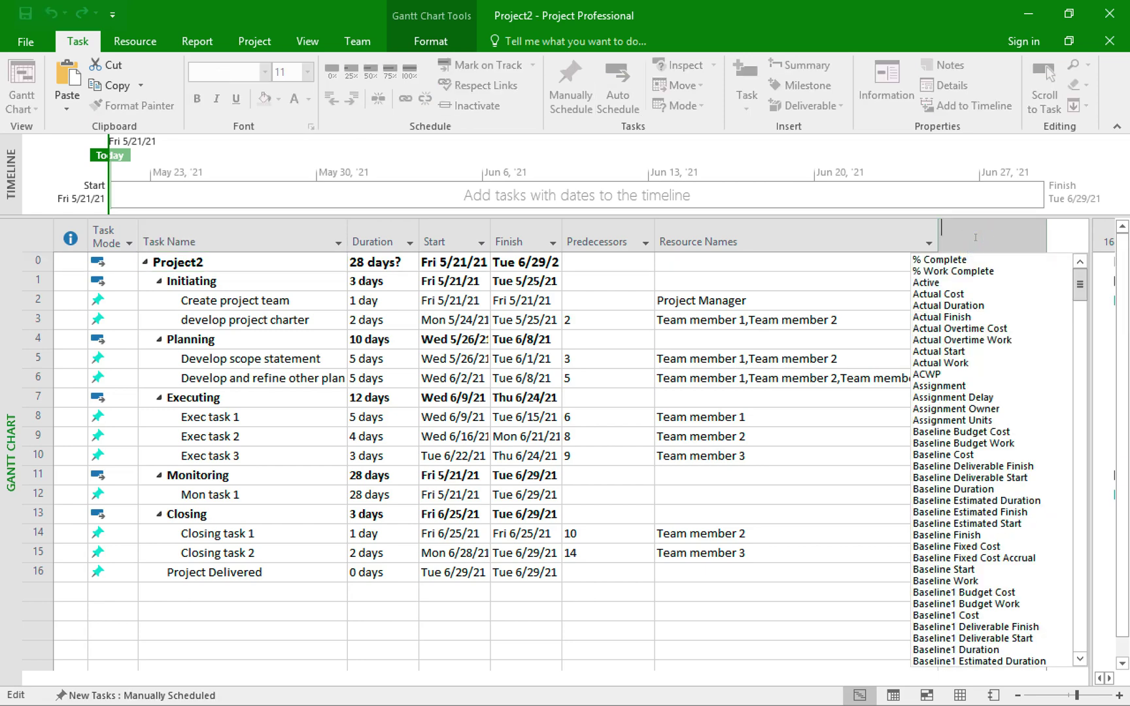
type("cost")
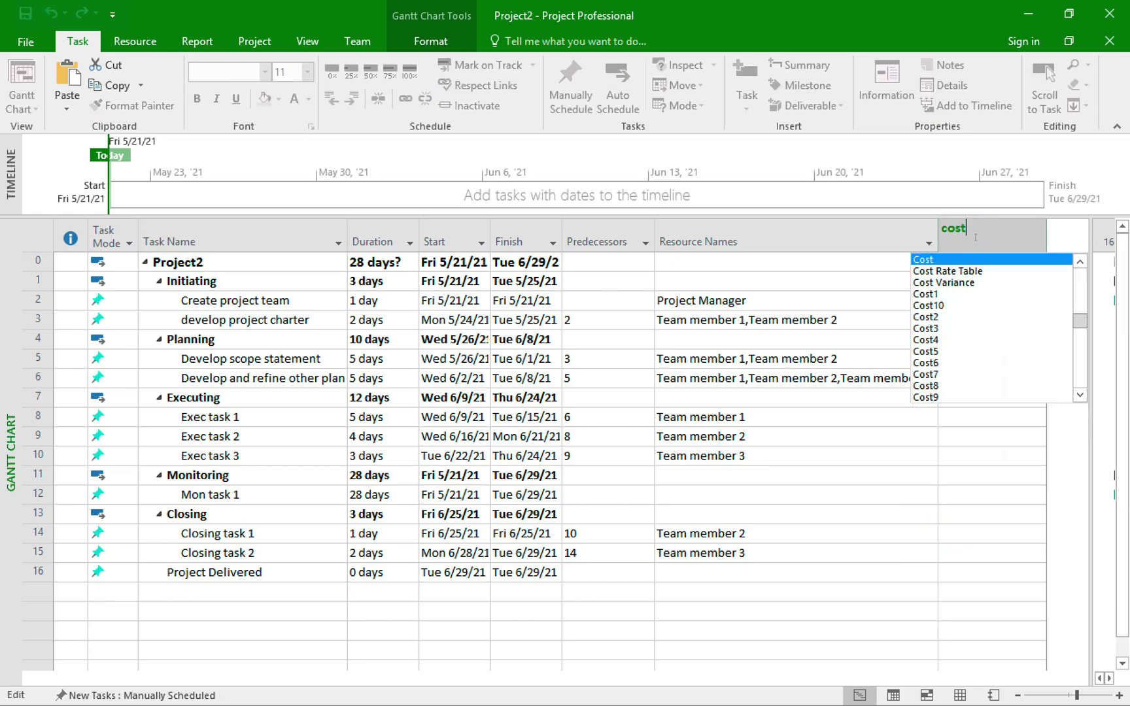
key("Return")
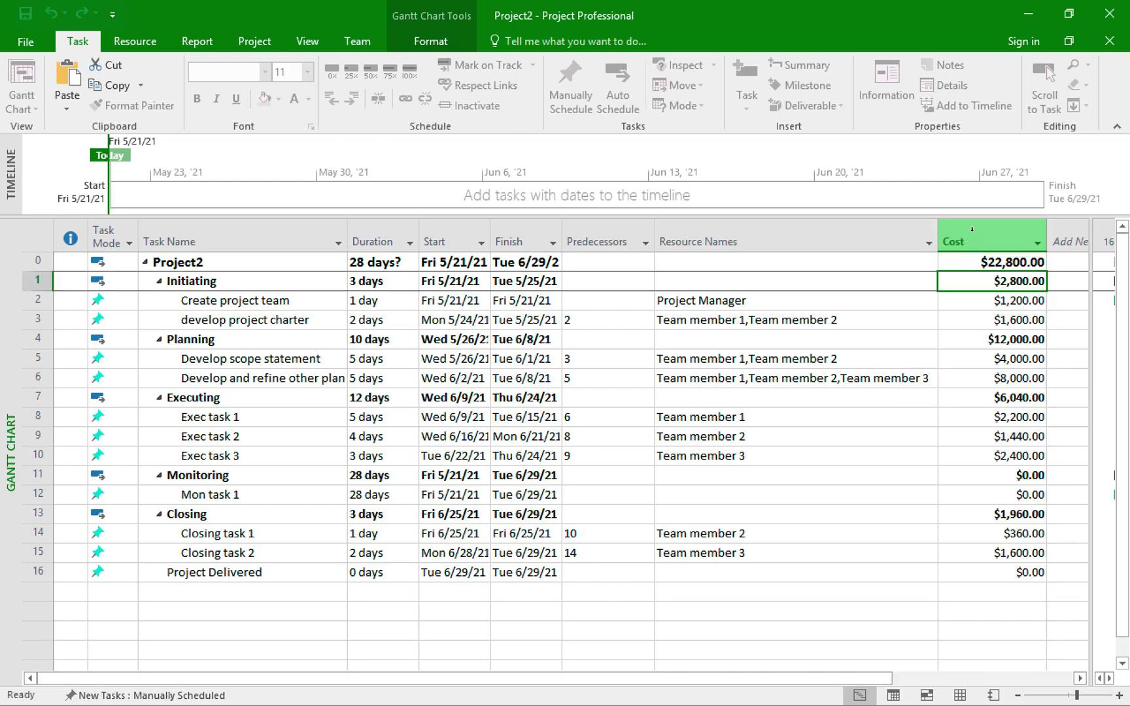